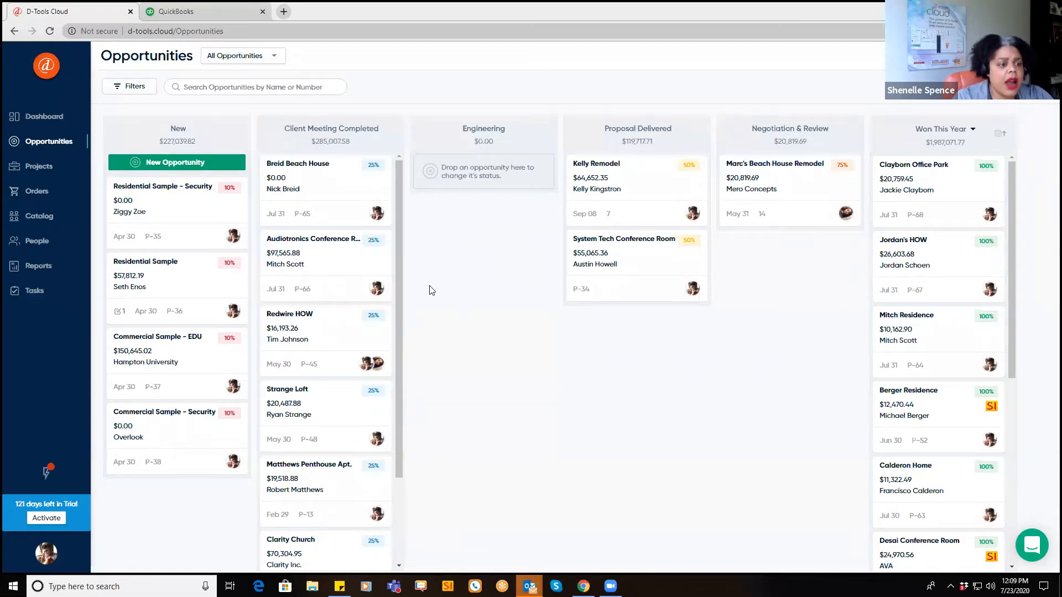
Step: Switch to the Catalog home page, which lists 6353 quoted and 364 catalog products
{"action": "left_click", "coordinate": [49, 219]}
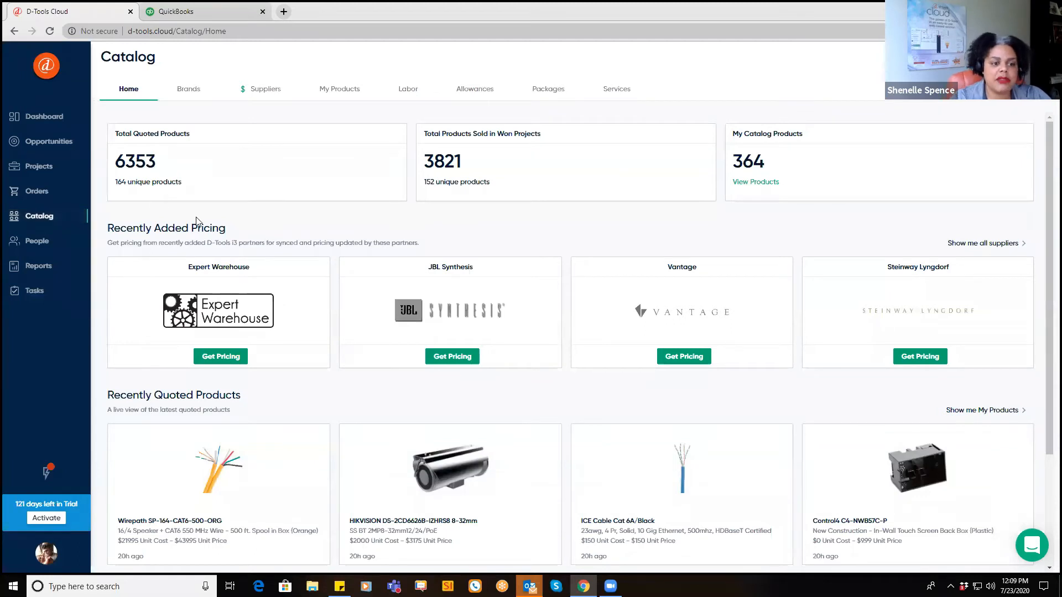
Step: Browse the catalog Brands list, then show Suppliers such as ADI, Amazon Business and Control4
{"action": "left_click", "coordinate": [181, 95]}
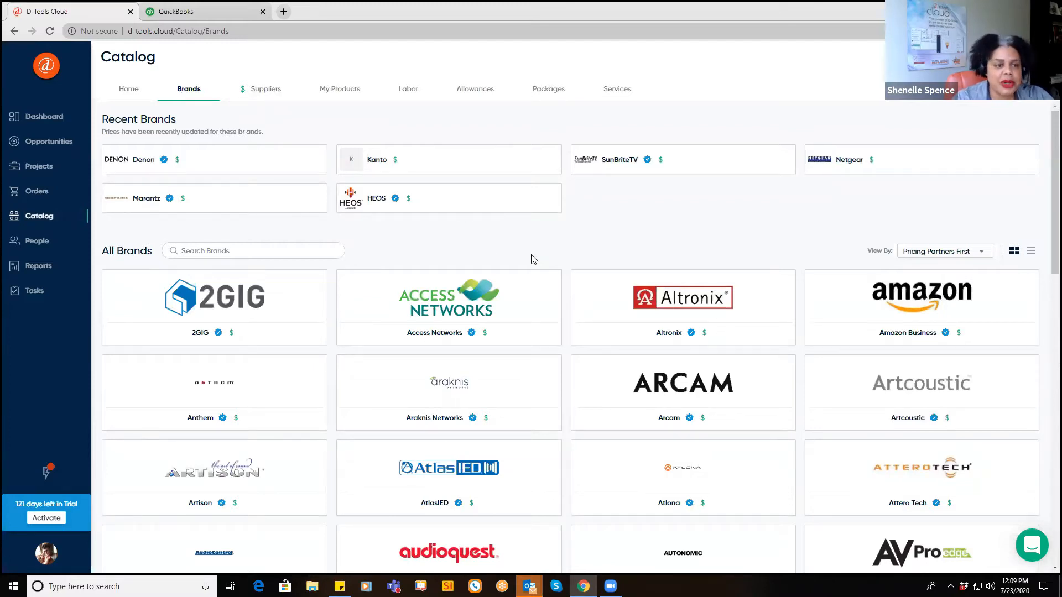
{"action": "left_click", "coordinate": [265, 91]}
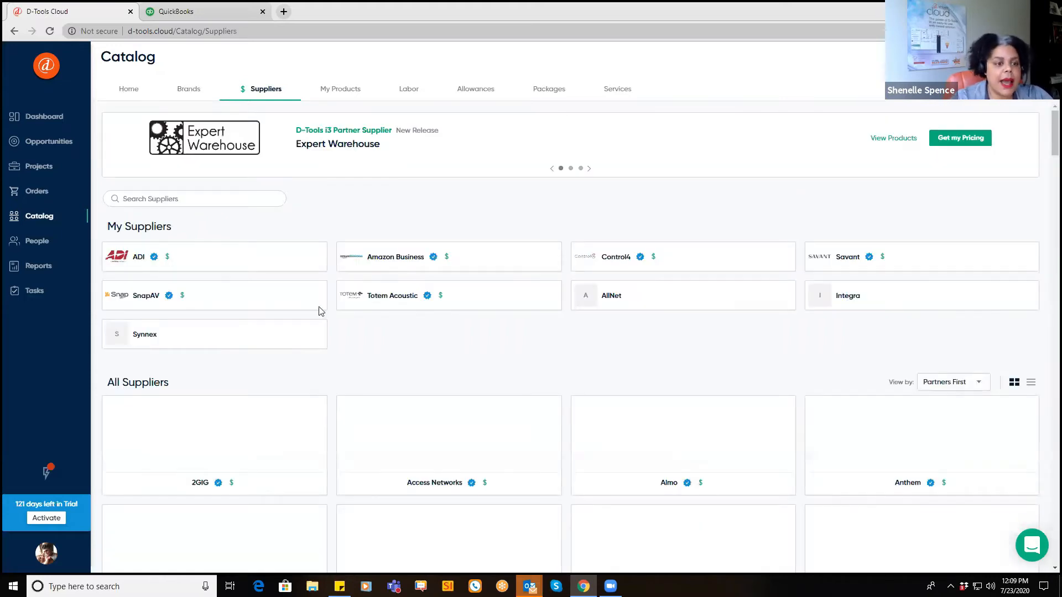
{"action": "left_click", "coordinate": [213, 260]}
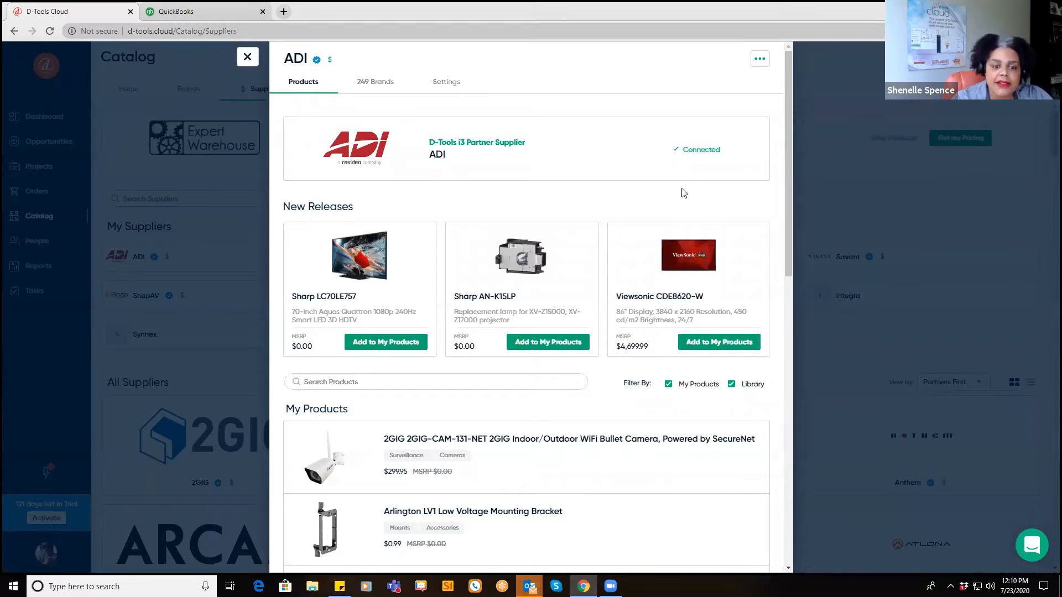
{"action": "left_click", "coordinate": [247, 59]}
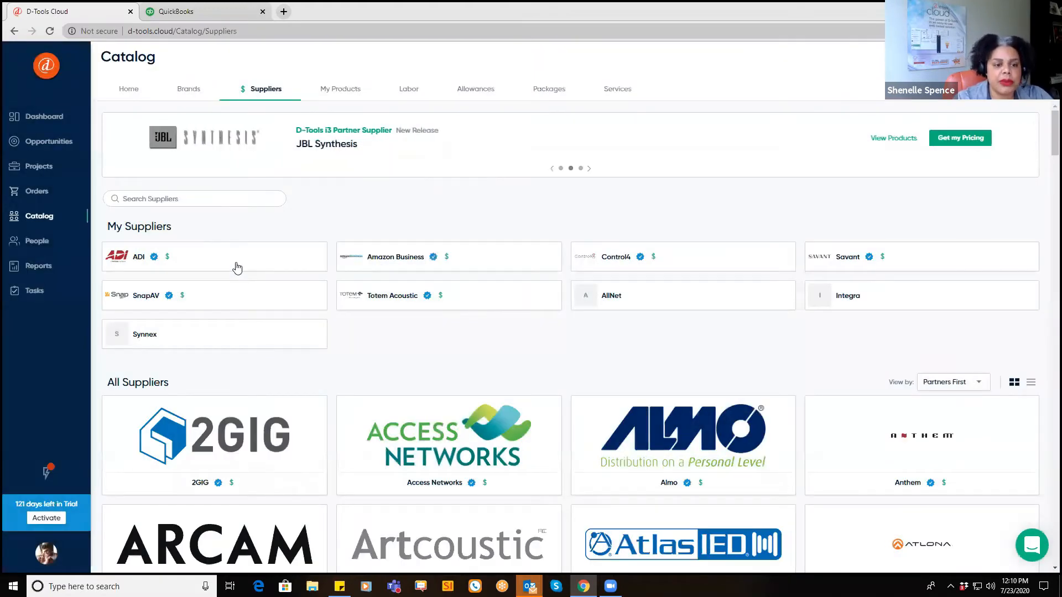
{"action": "mouse_move", "coordinate": [154, 261]}
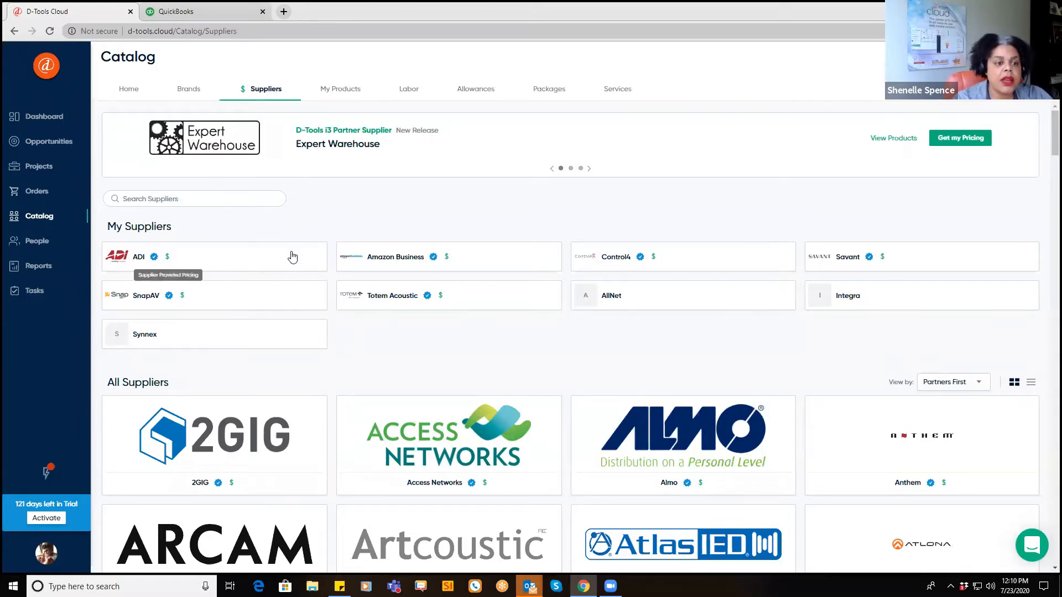
Step: In My Products, open the 2GIG-CAM-131-NET camera's product details
{"action": "left_click", "coordinate": [338, 92]}
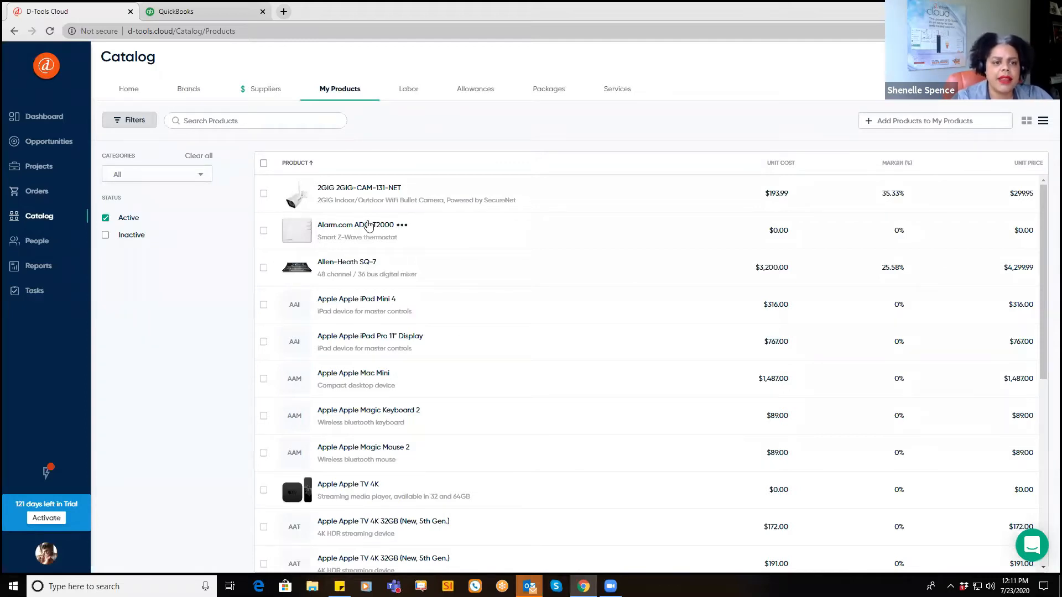
{"action": "double_click", "coordinate": [338, 189]}
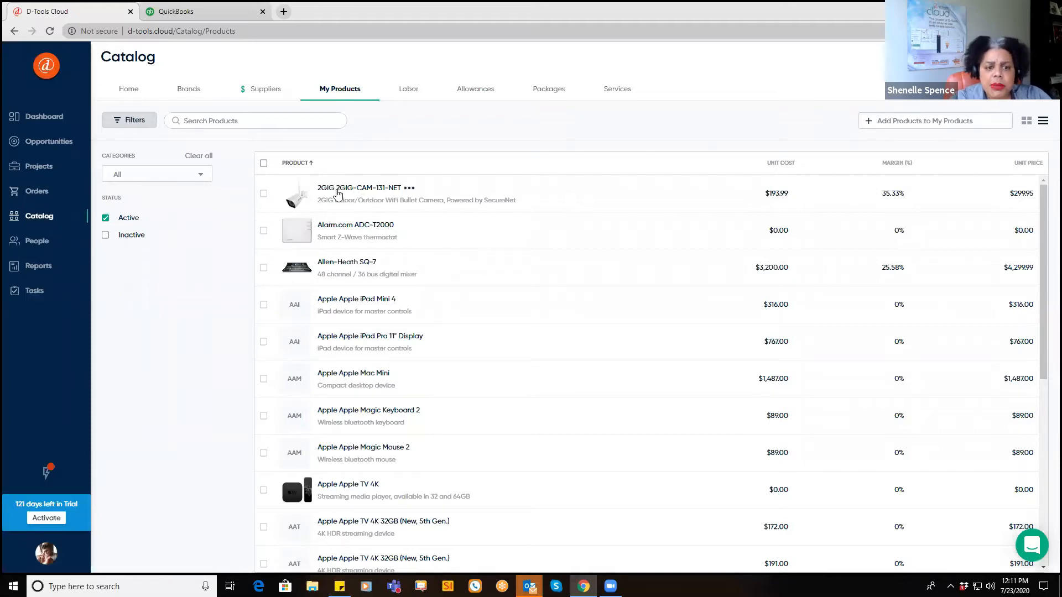
{"action": "left_click", "coordinate": [338, 192]}
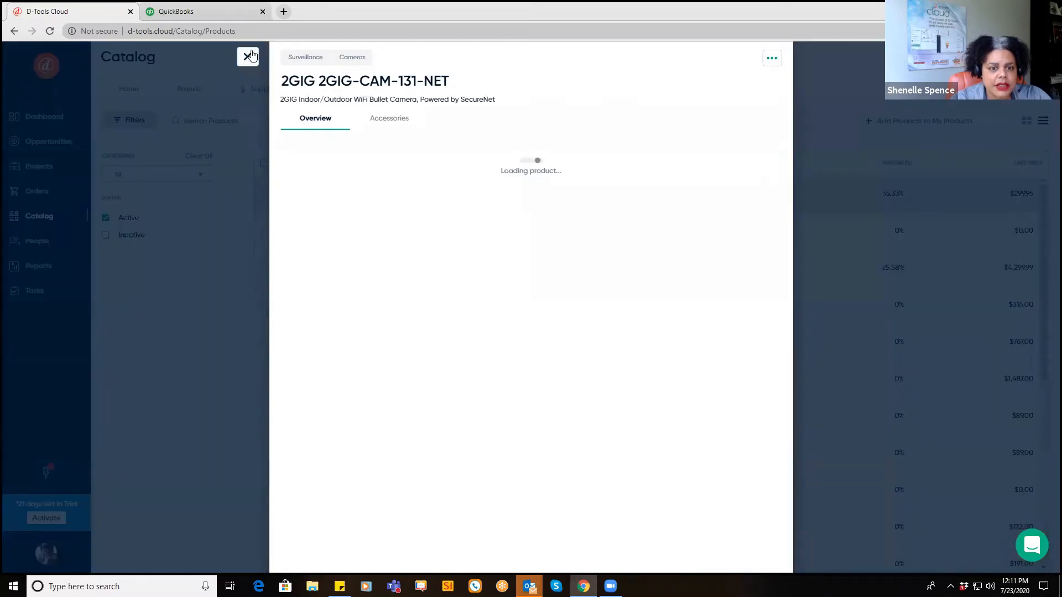
Step: Change the 2GIG camera's margin to 40.33%, giving a $325.10 unit price
{"action": "left_click", "coordinate": [249, 57]}
{"action": "left_click", "coordinate": [509, 199]}
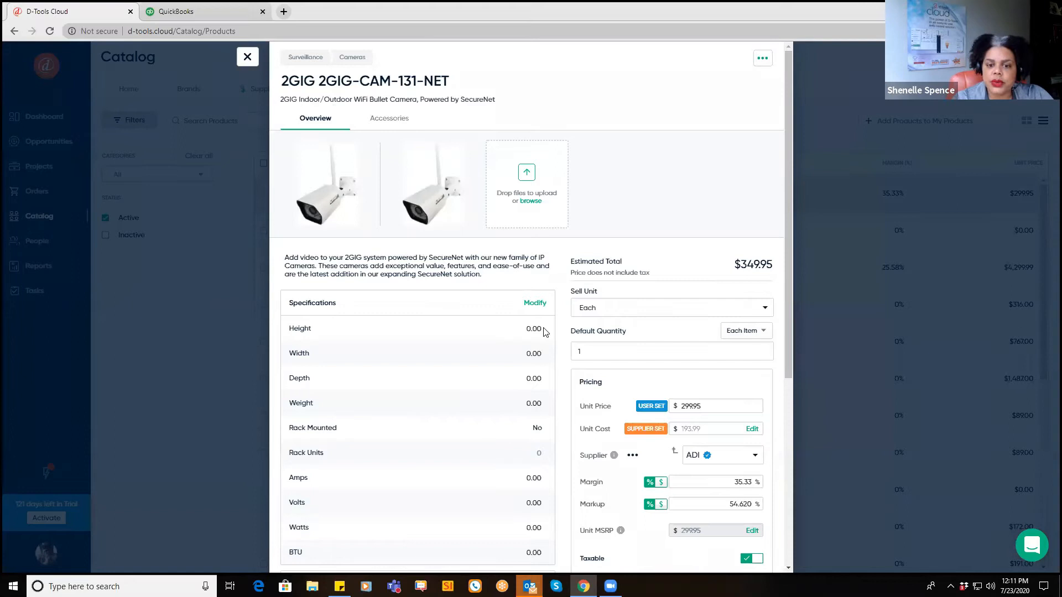
{"action": "scroll", "coordinate": [544, 332], "scroll_direction": "down", "scroll_amount": 2}
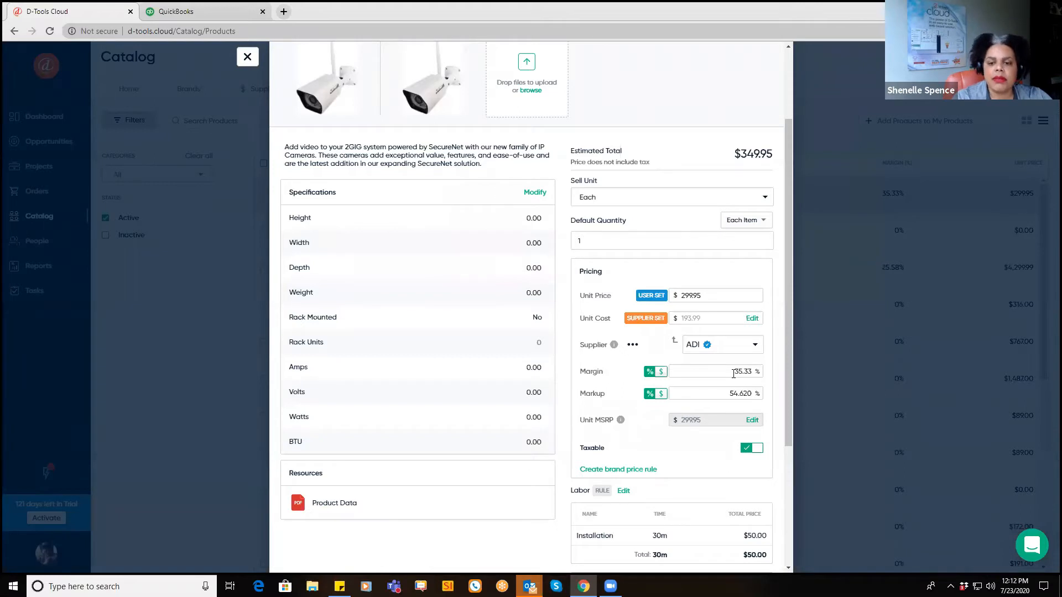
{"action": "left_click_drag", "start_coordinate": [735, 375], "coordinate": [743, 378]}
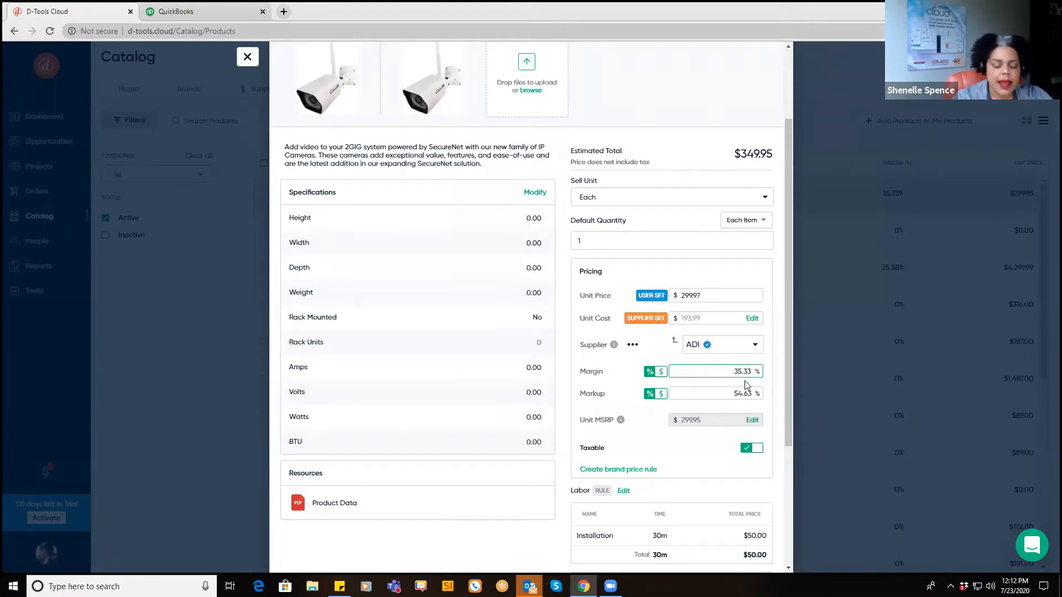
{"action": "key", "text": "BackSpace"}
{"action": "key", "text": "Delete"}
{"action": "type", "text": "40"}
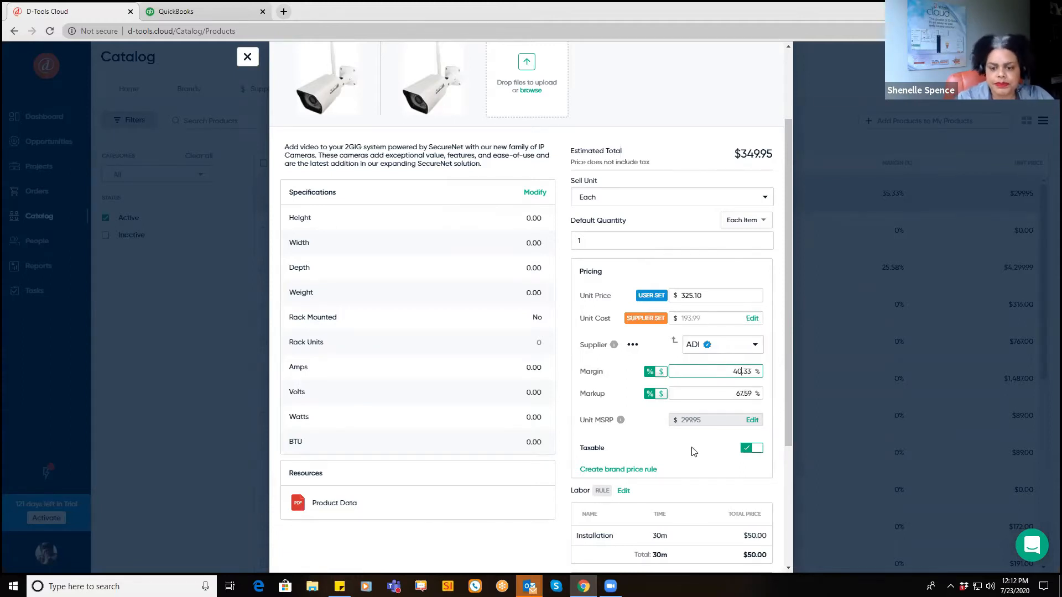
Step: Save the camera's 40.33% margin, dismiss the Category Rule notice and close the product details
{"action": "scroll", "coordinate": [664, 445], "scroll_direction": "down", "scroll_amount": 2}
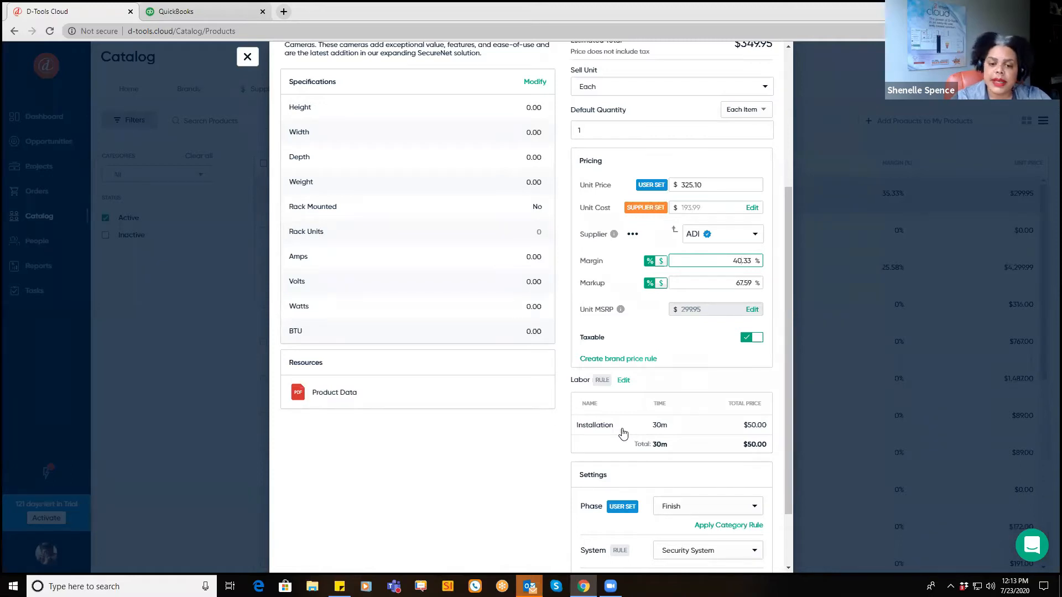
{"action": "left_click", "coordinate": [623, 381]}
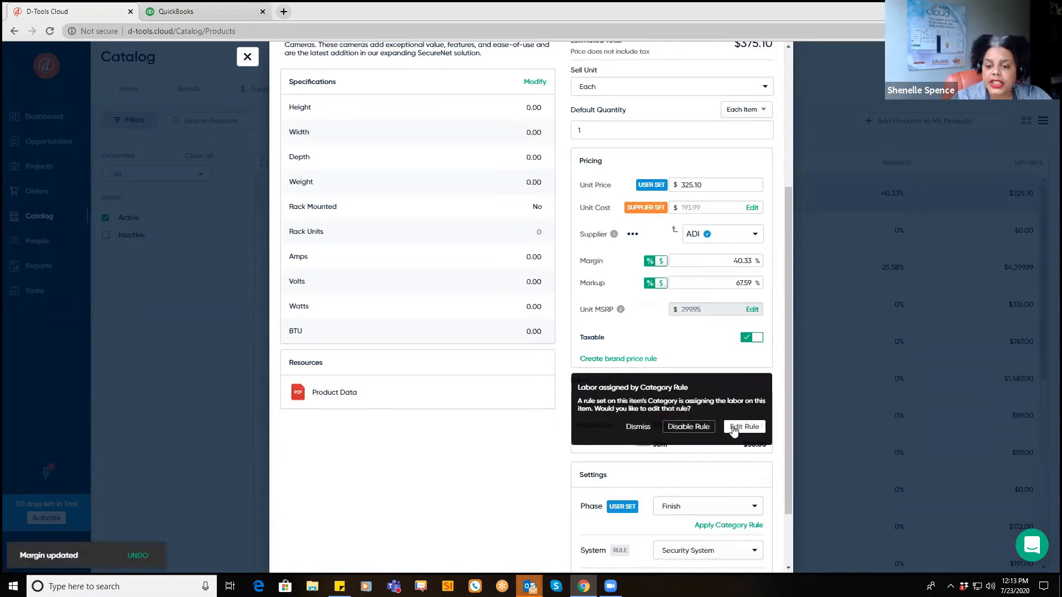
{"action": "left_click", "coordinate": [637, 430]}
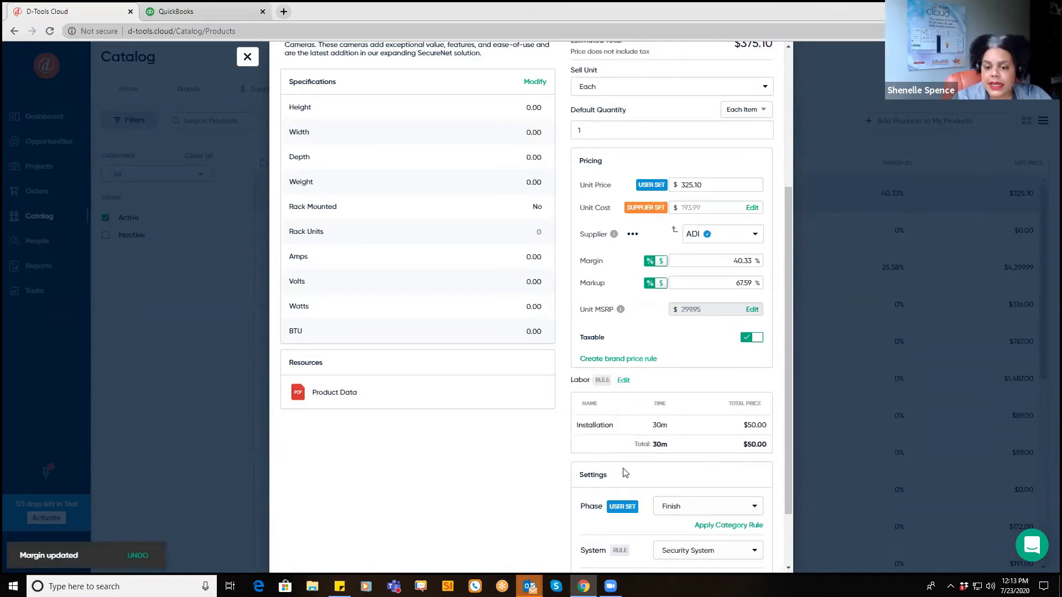
{"action": "scroll", "coordinate": [625, 472], "scroll_direction": "down", "scroll_amount": 1}
{"action": "scroll", "coordinate": [623, 474], "scroll_direction": "up", "scroll_amount": 4}
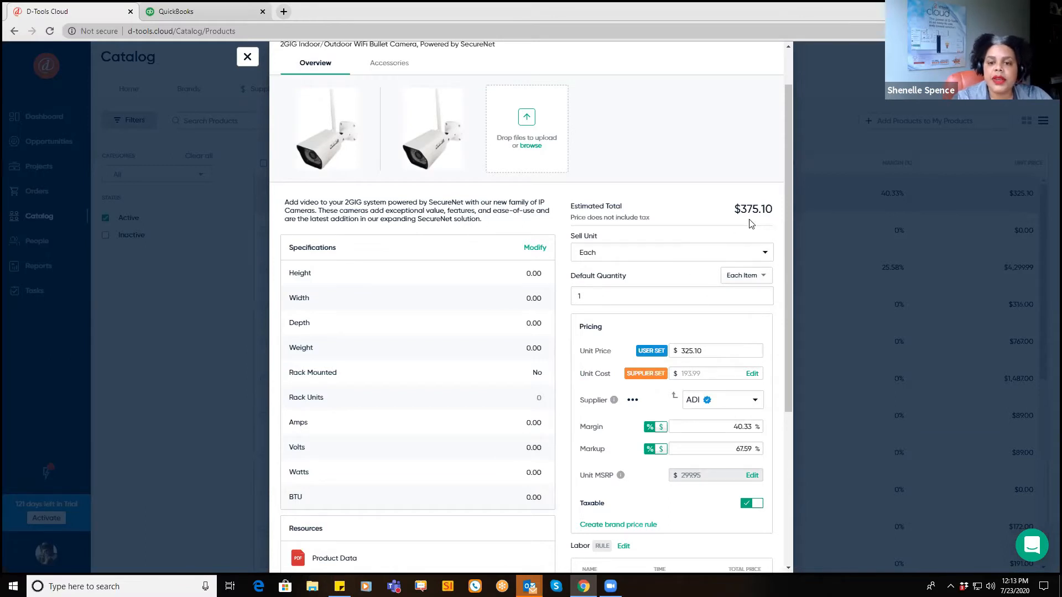
{"action": "scroll", "coordinate": [750, 223], "scroll_direction": "up", "scroll_amount": 2}
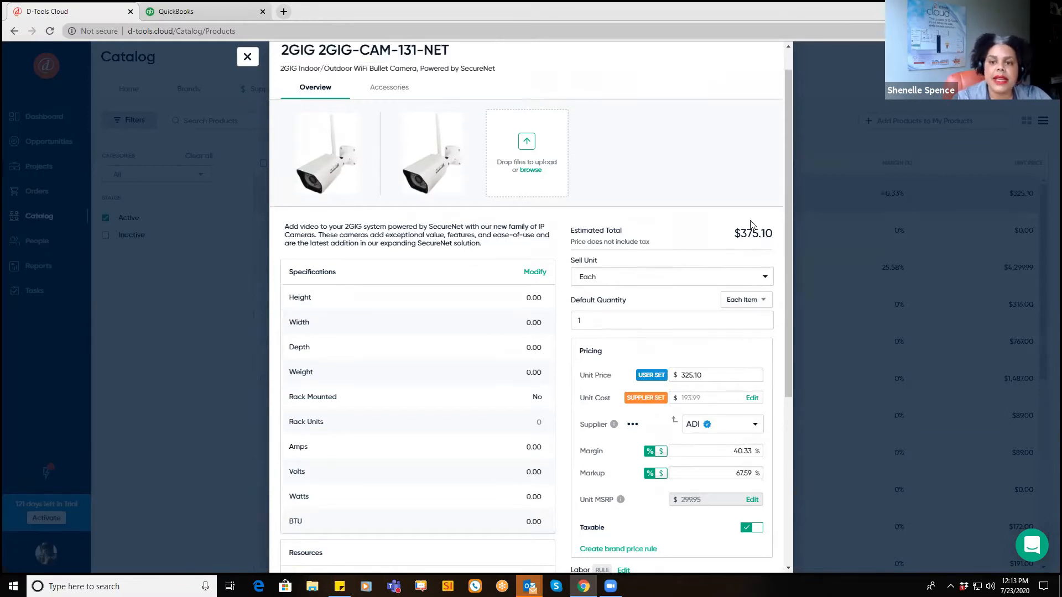
{"action": "left_click", "coordinate": [247, 59]}
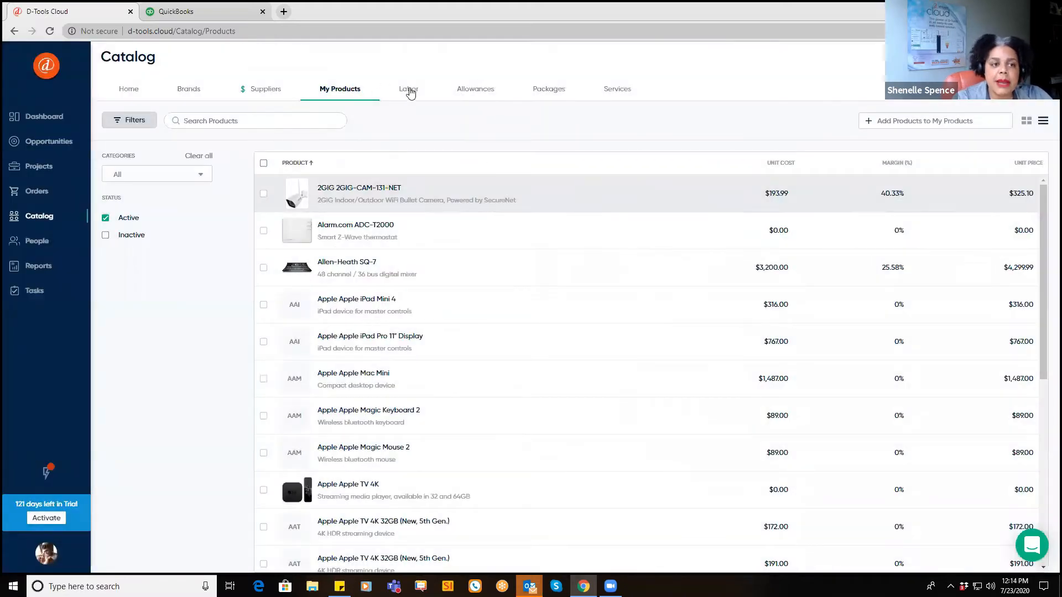
Step: Show the Labor catalog with Installation, Programming and Project Management at 50% margin
{"action": "left_click", "coordinate": [409, 91]}
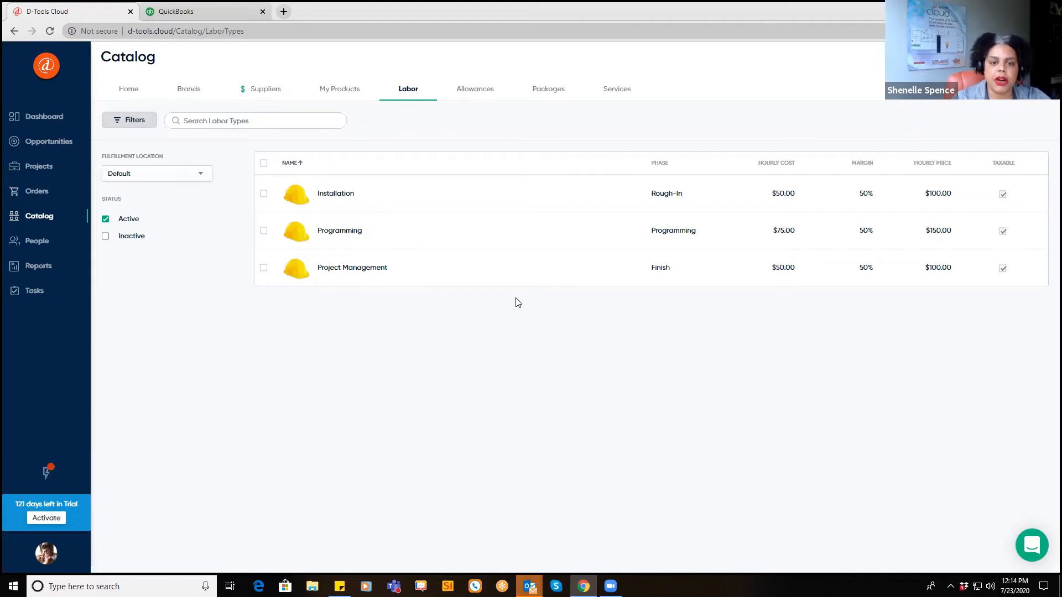
Step: Review the Miscellaneous Materials allowance's 5% / 3% of Product Total pricing in Allowances
{"action": "left_click", "coordinate": [478, 94]}
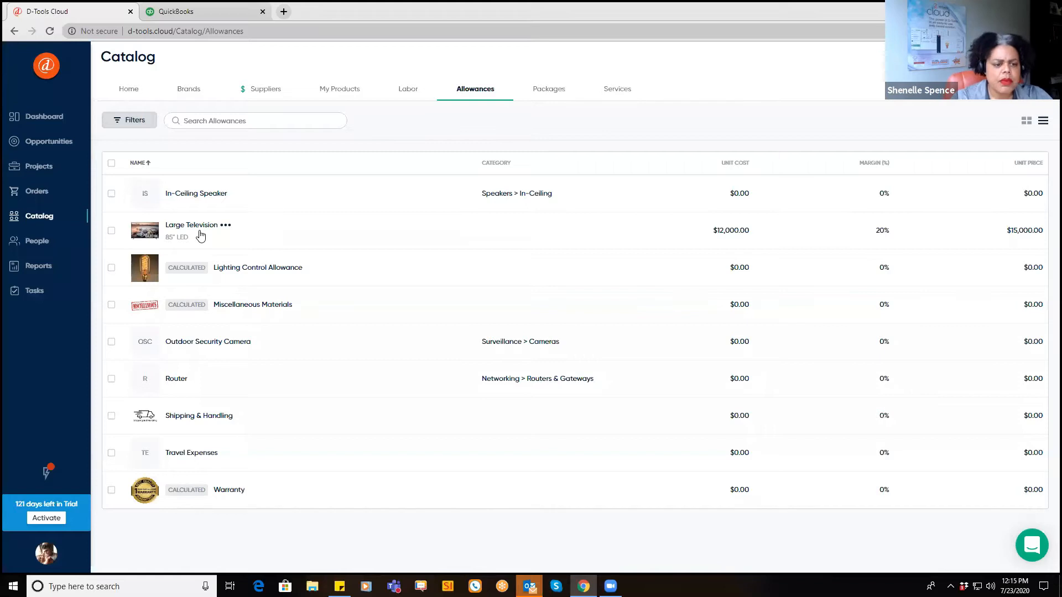
{"action": "double_click", "coordinate": [231, 308]}
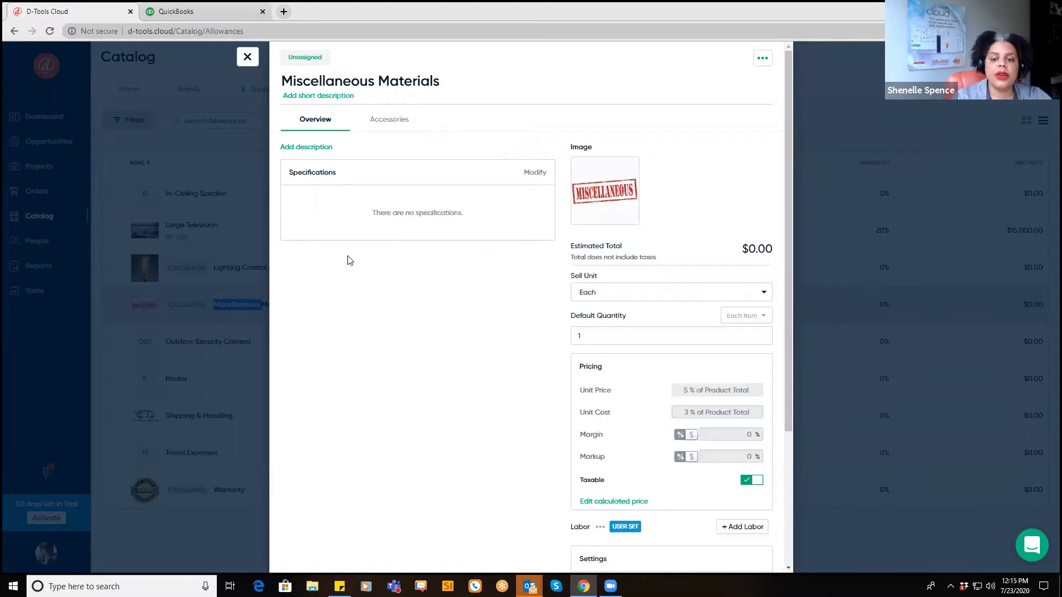
{"action": "left_click", "coordinate": [244, 60]}
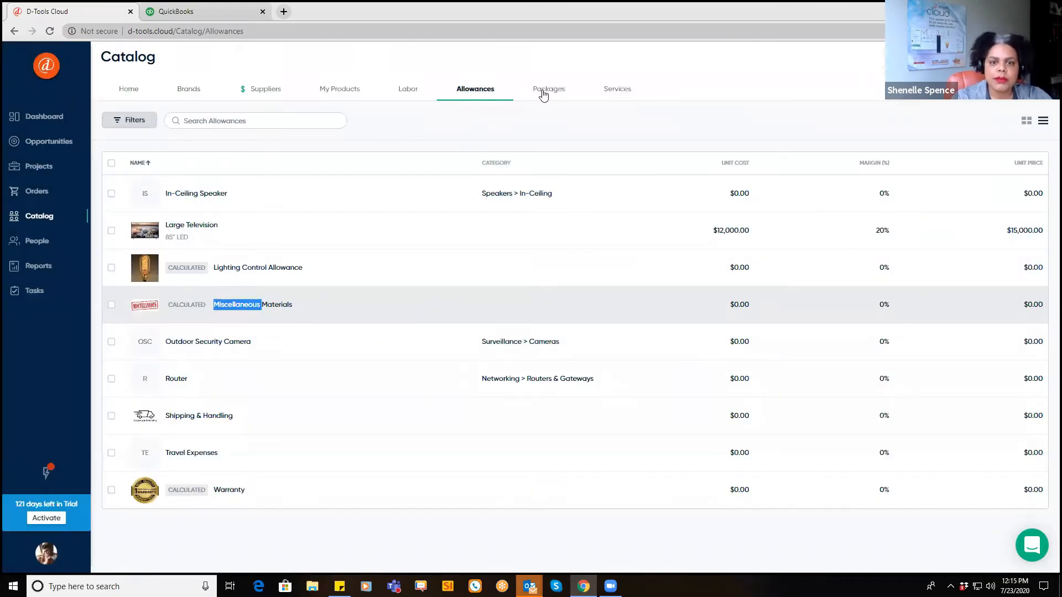
Step: Show the Packages catalog, including Data Plating, In-Ceiling Speaker and Outdoor TV packages
{"action": "left_click", "coordinate": [543, 94]}
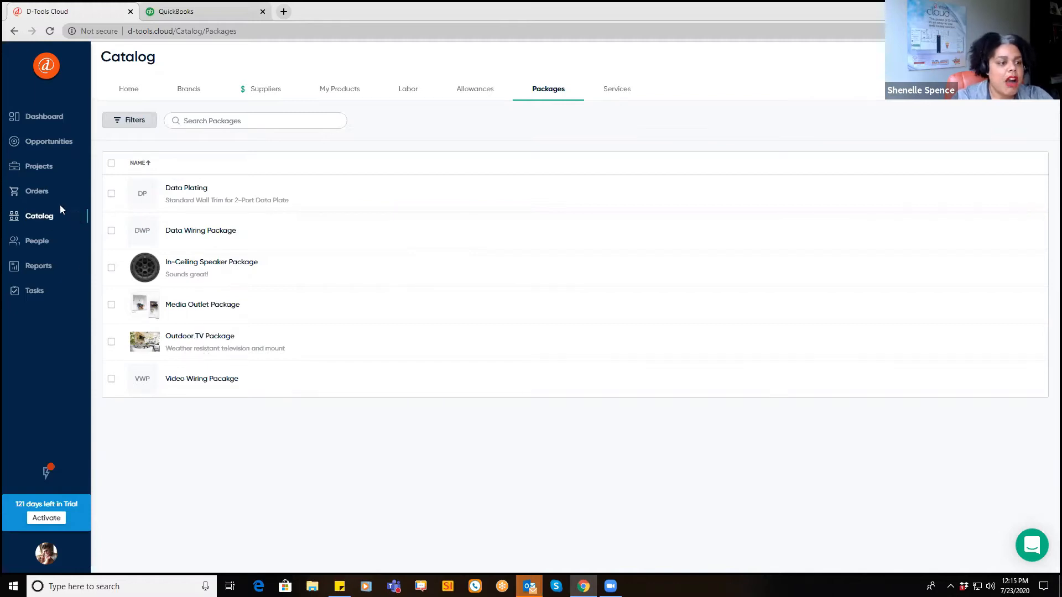
Step: On the Opportunities pipeline, move a card between stages, then start a new opportunity
{"action": "left_click", "coordinate": [34, 146]}
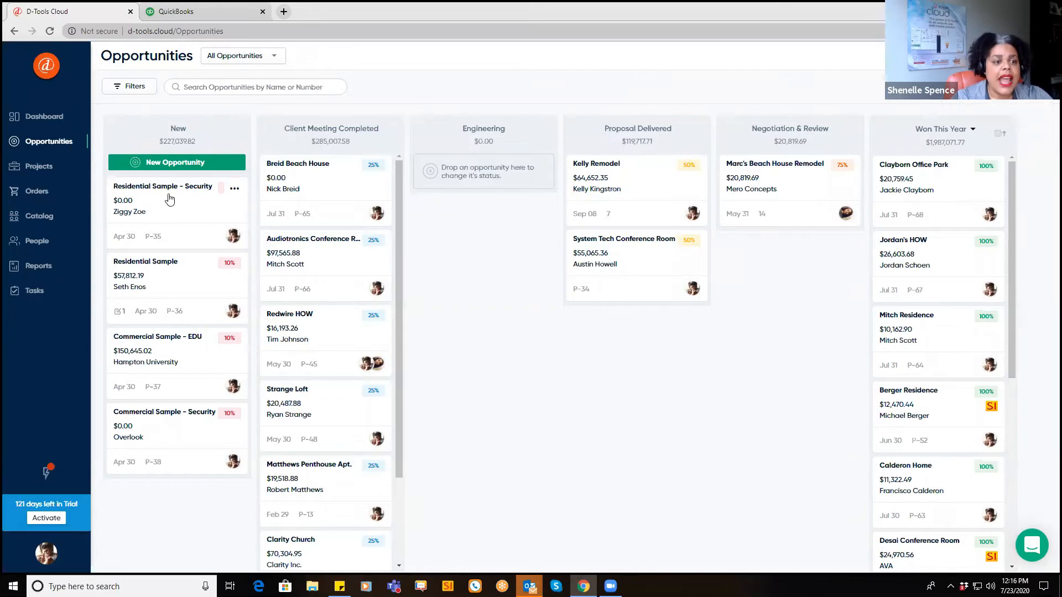
{"action": "left_click_drag", "start_coordinate": [192, 193], "coordinate": [247, 230]}
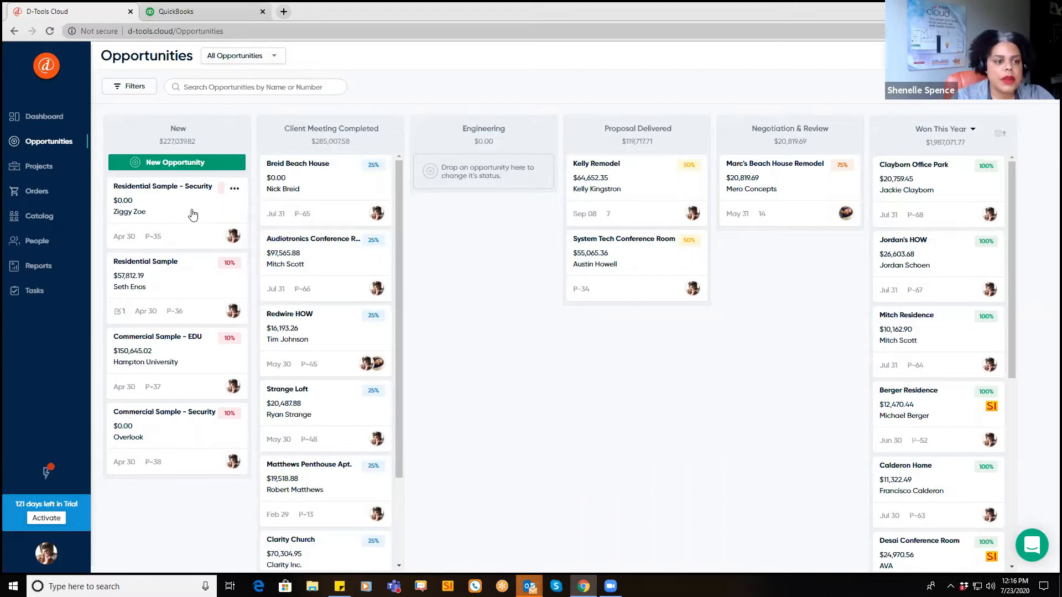
{"action": "left_click", "coordinate": [179, 164]}
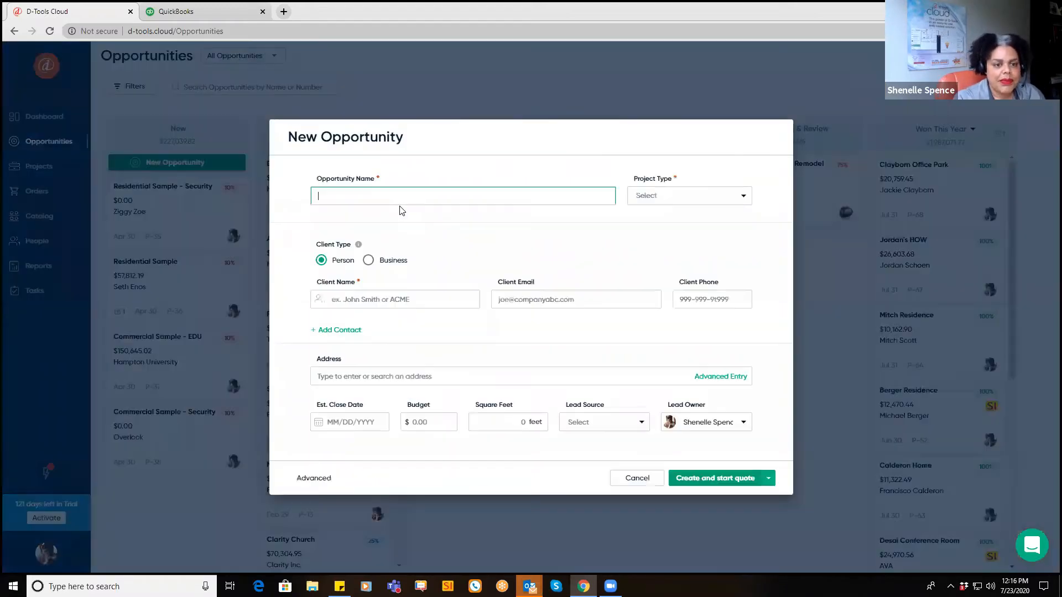
Step: Name the opportunity 'ADI Beach House', type Retrofit, with business client ADI
{"action": "type", "text": "A"}
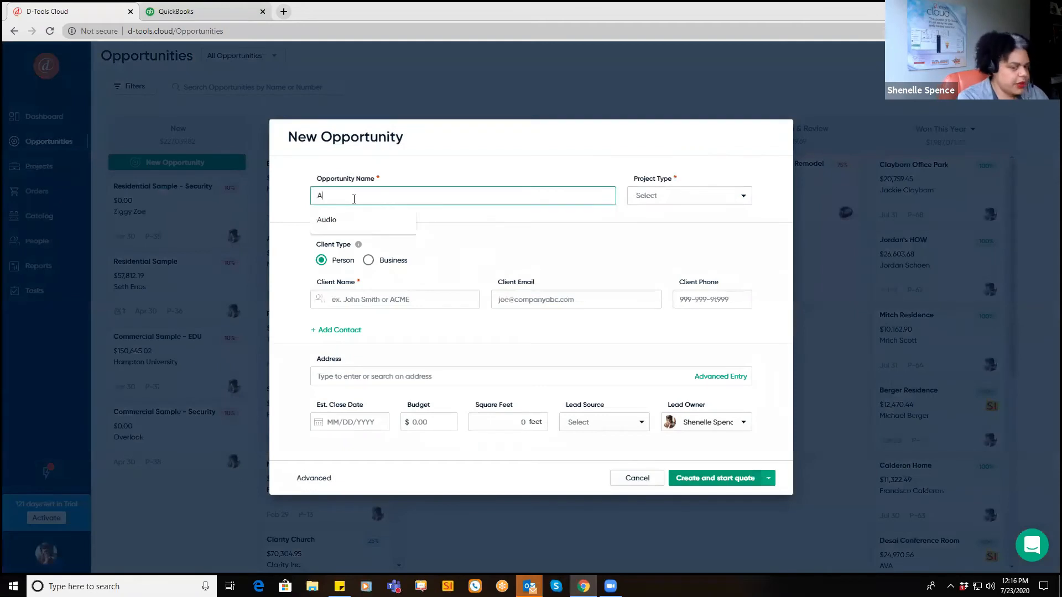
{"action": "type", "text": "DI Beach House"}
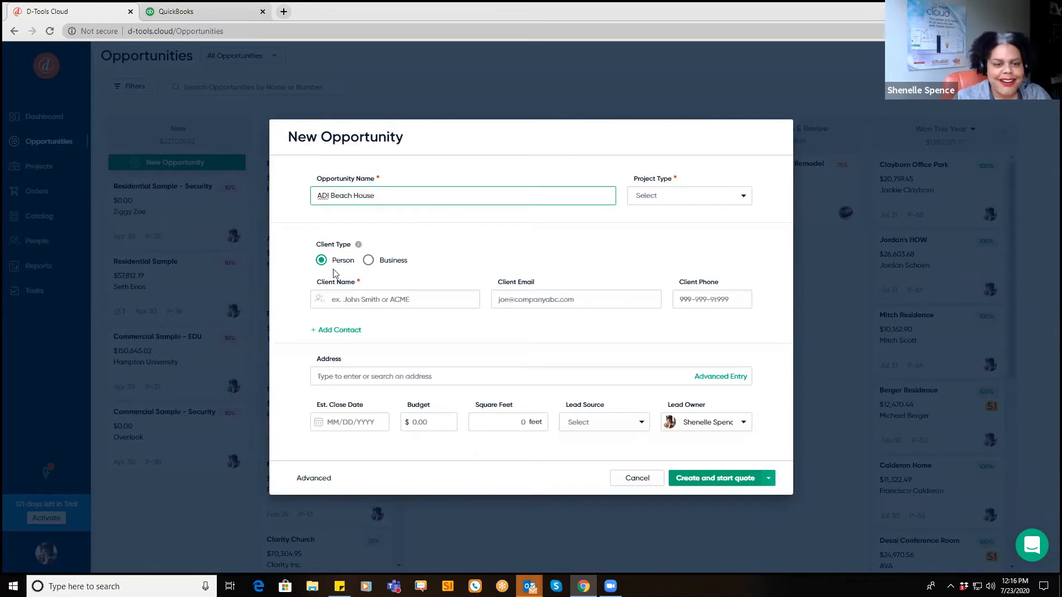
{"action": "left_click", "coordinate": [746, 198]}
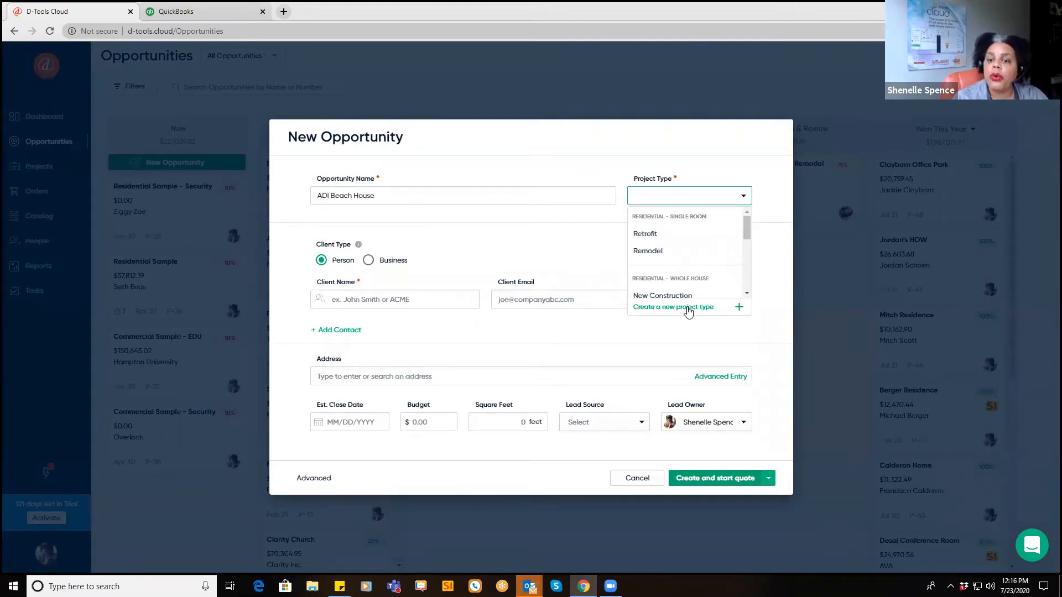
{"action": "left_click", "coordinate": [645, 234]}
{"action": "left_click", "coordinate": [368, 260]}
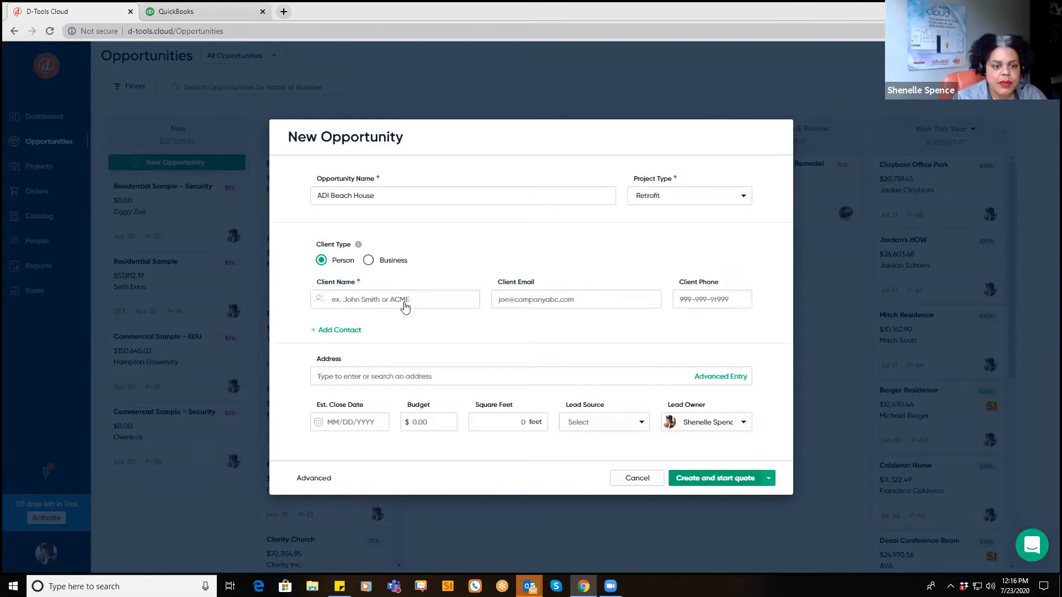
{"action": "left_click", "coordinate": [348, 276]}
{"action": "type", "text": "ADI"}
{"action": "left_click", "coordinate": [491, 361]}
Step: Enter the primary contact's name, the site address, and close date 07/31/2020
{"action": "left_click", "coordinate": [343, 326]}
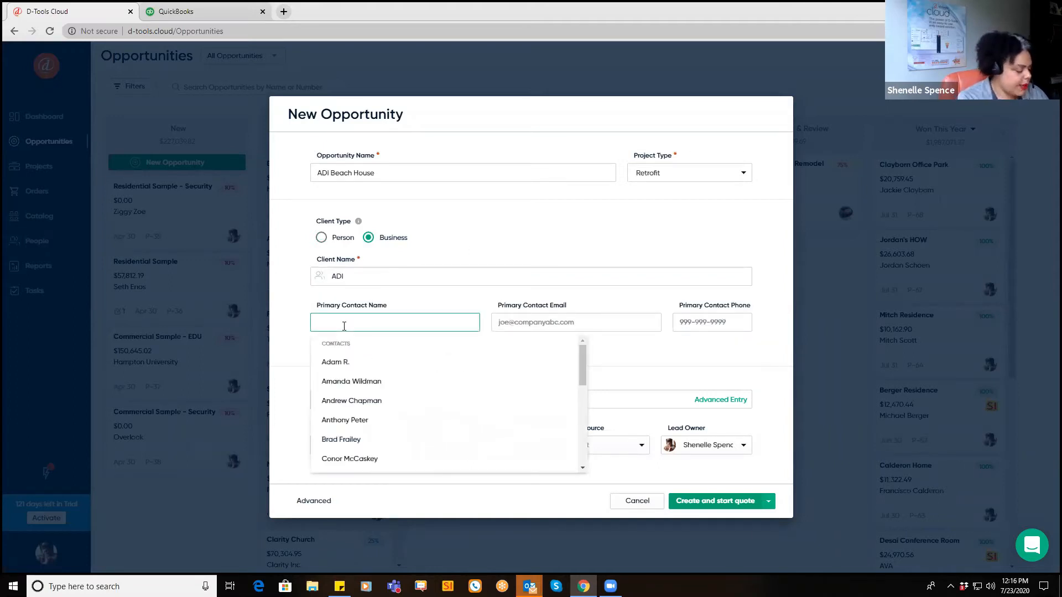
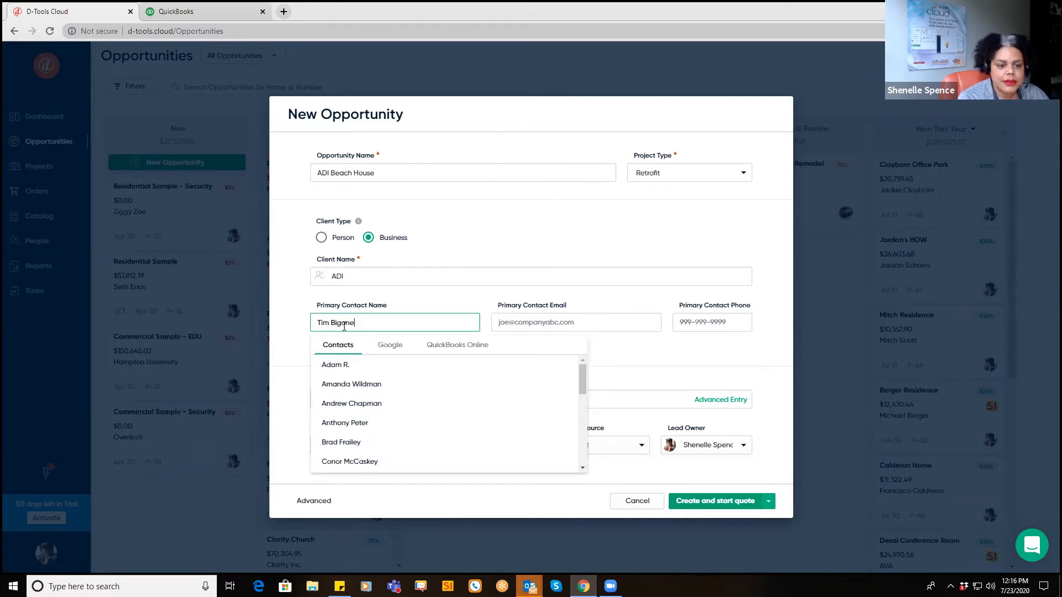
{"action": "left_click", "coordinate": [487, 312]}
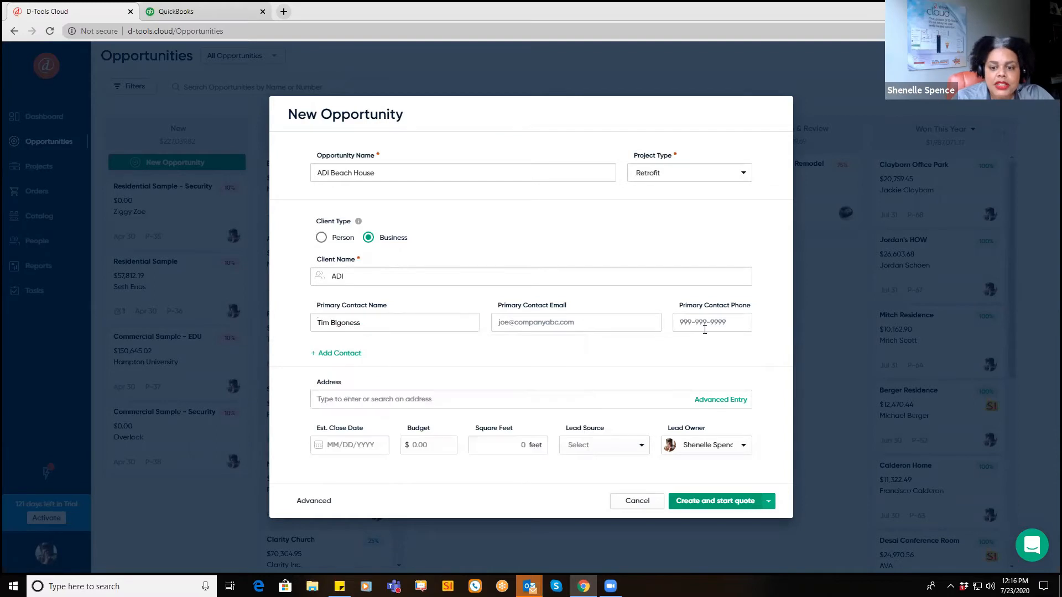
{"action": "left_click", "coordinate": [377, 400]}
{"action": "type", "text": "12"}
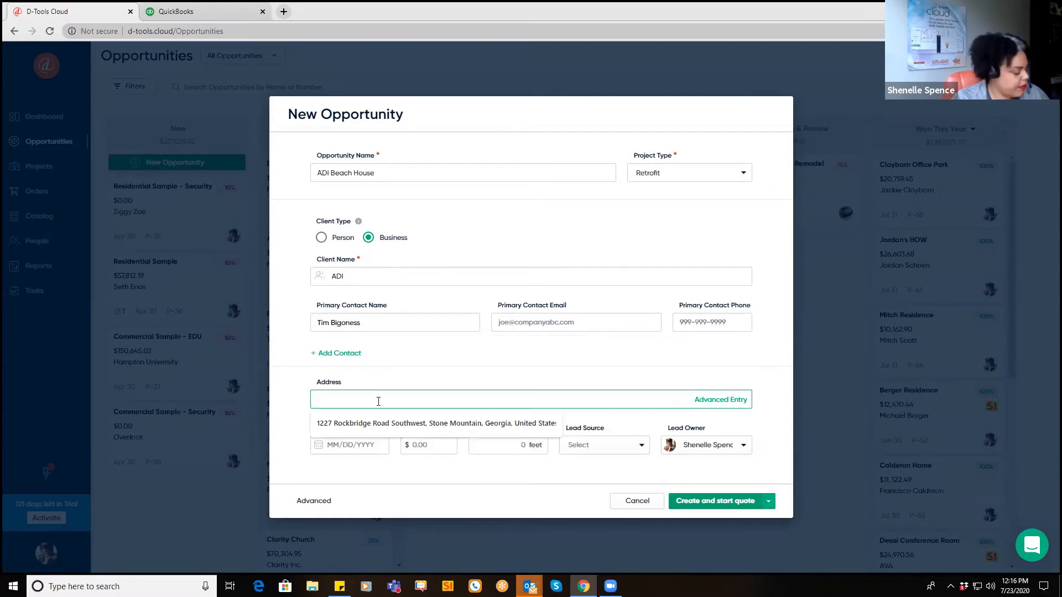
{"action": "type", "text": "3"}
{"action": "left_click", "coordinate": [356, 418]}
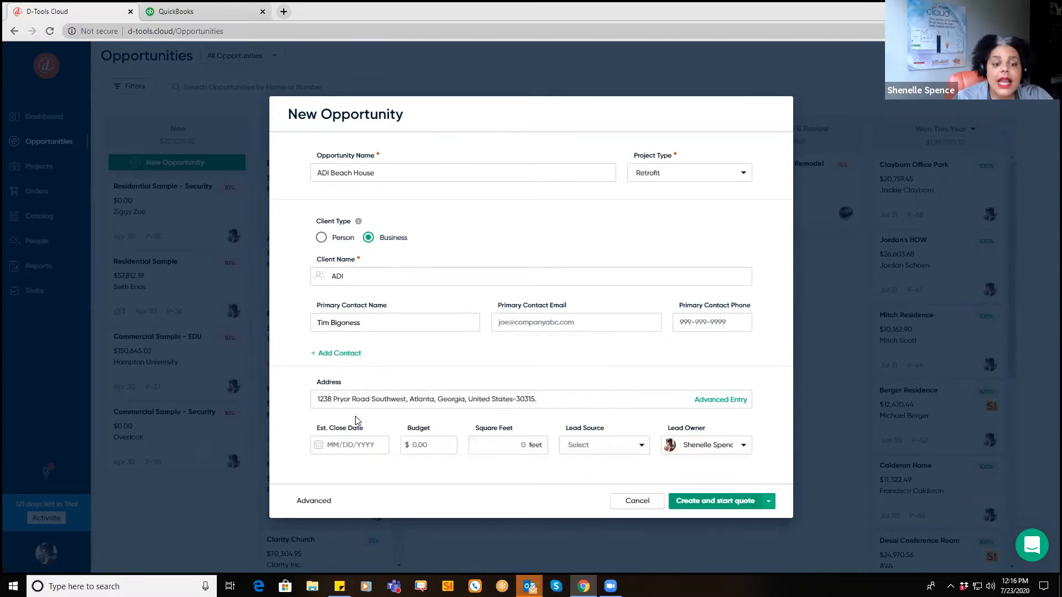
{"action": "left_click", "coordinate": [366, 452]}
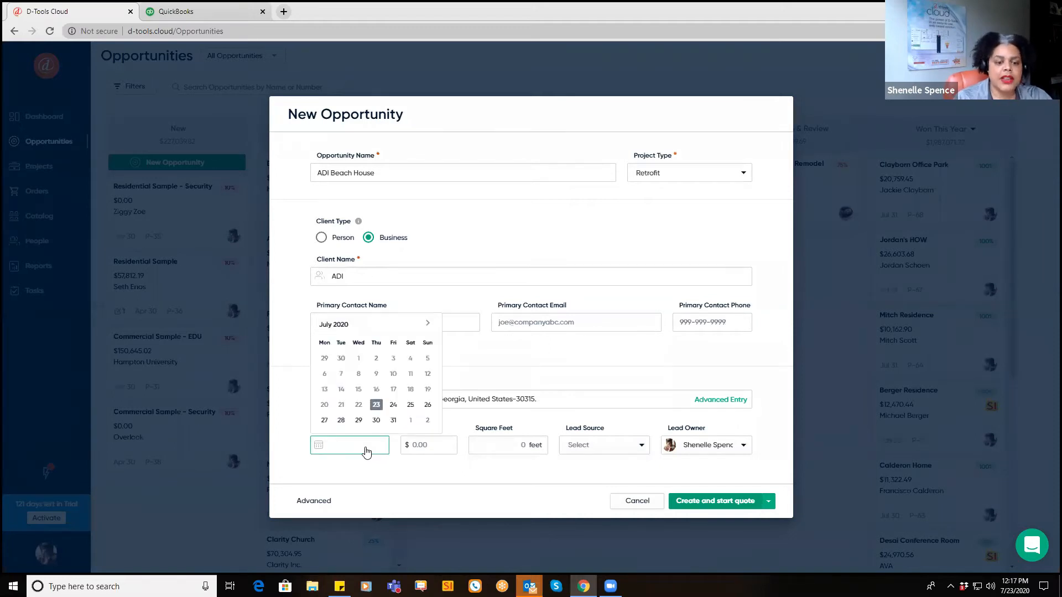
{"action": "left_click", "coordinate": [393, 420]}
Step: Set budget 50000, square footage 10,000, lead source Marketing, and create the opportunity
{"action": "left_click", "coordinate": [431, 444]}
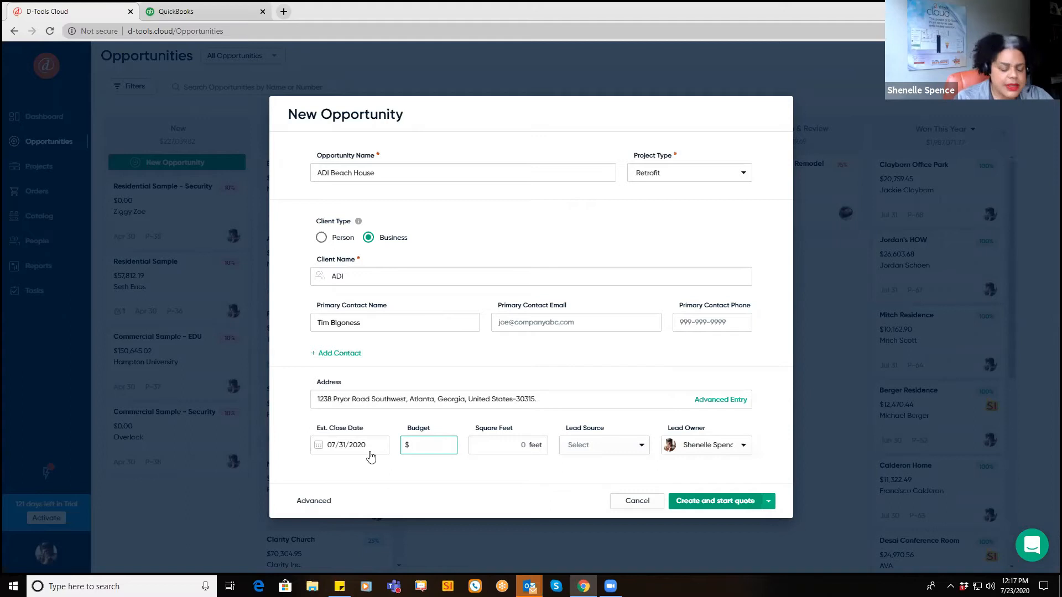
{"action": "type", "text": "500000"}
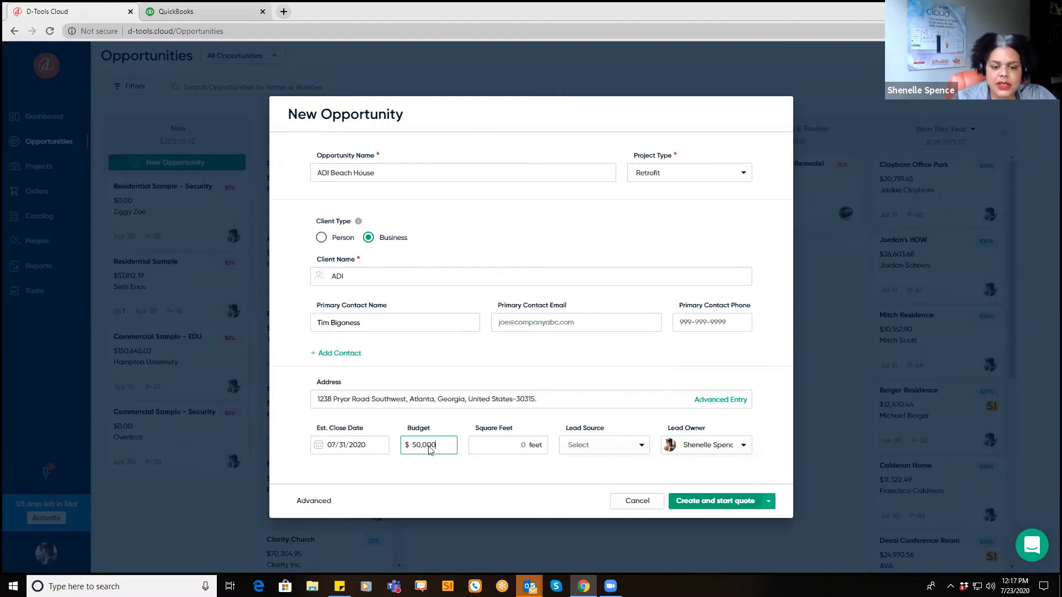
{"action": "left_click", "coordinate": [489, 441]}
{"action": "type", "text": "10,000"}
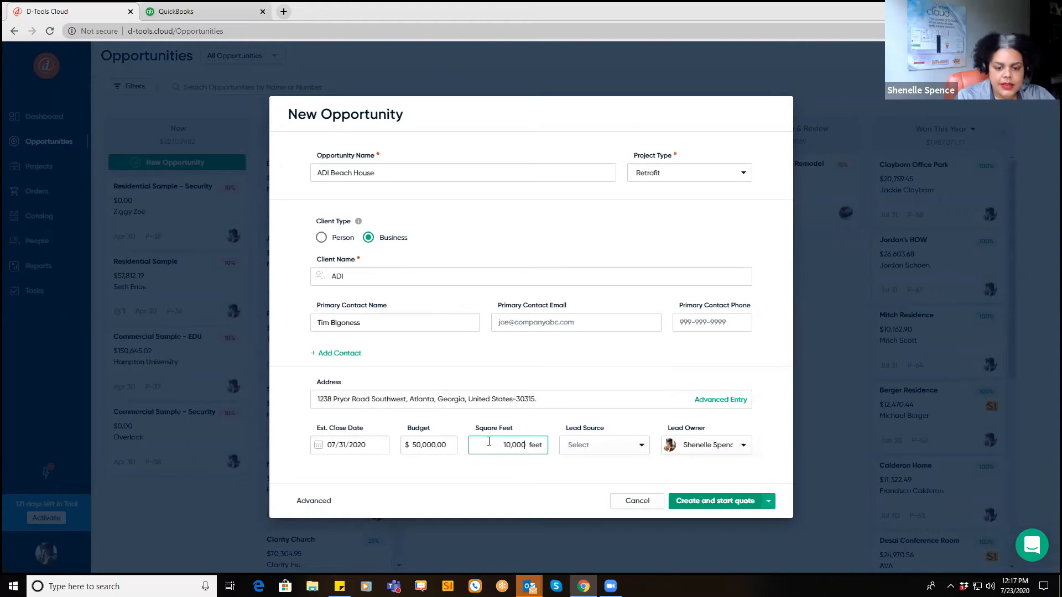
{"action": "left_click", "coordinate": [638, 445]}
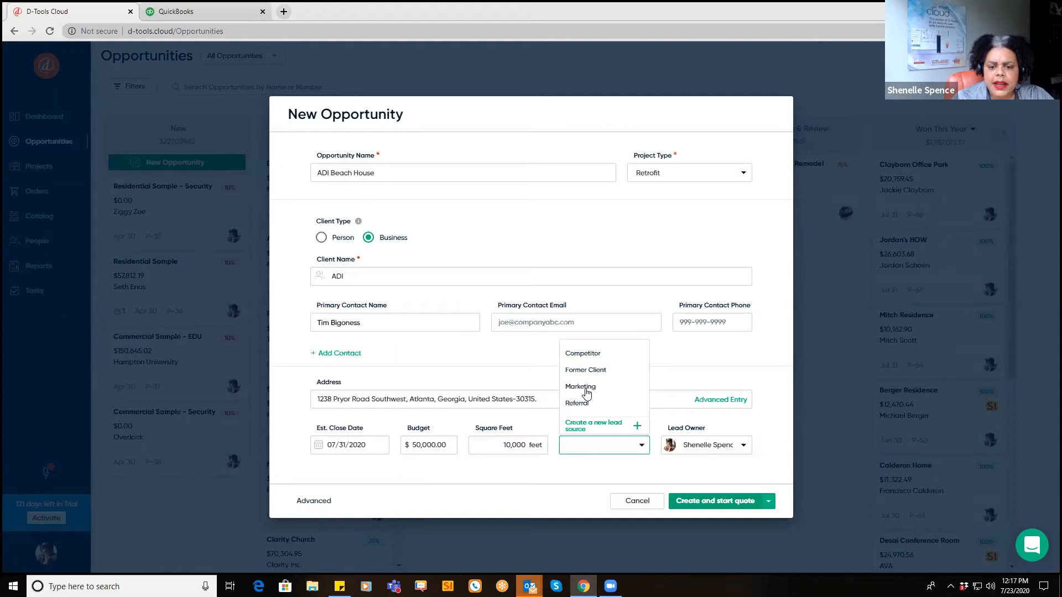
{"action": "left_click", "coordinate": [586, 389]}
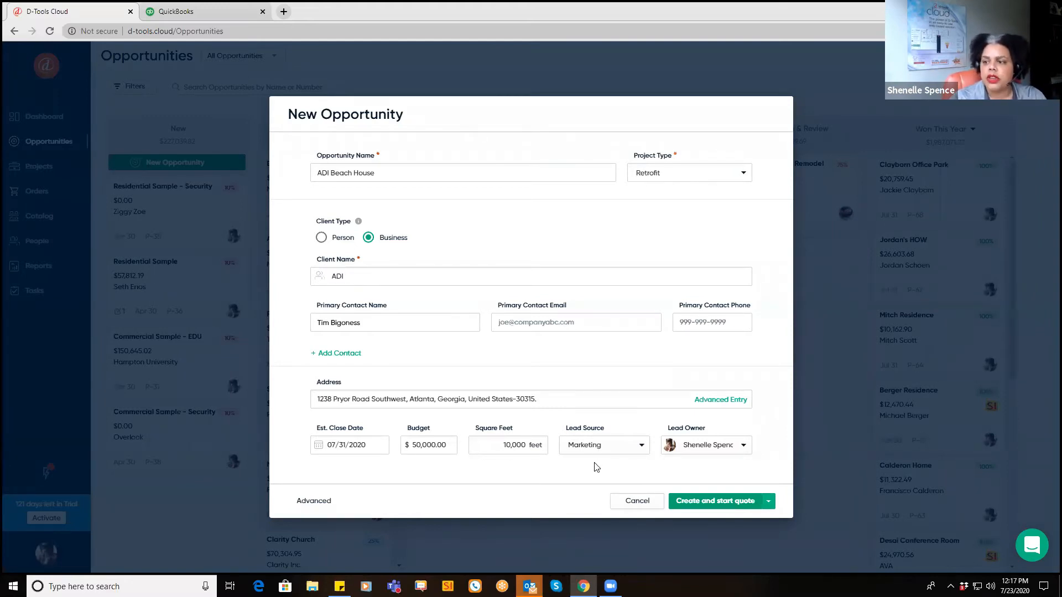
{"action": "left_click", "coordinate": [768, 501]}
{"action": "left_click", "coordinate": [725, 521]}
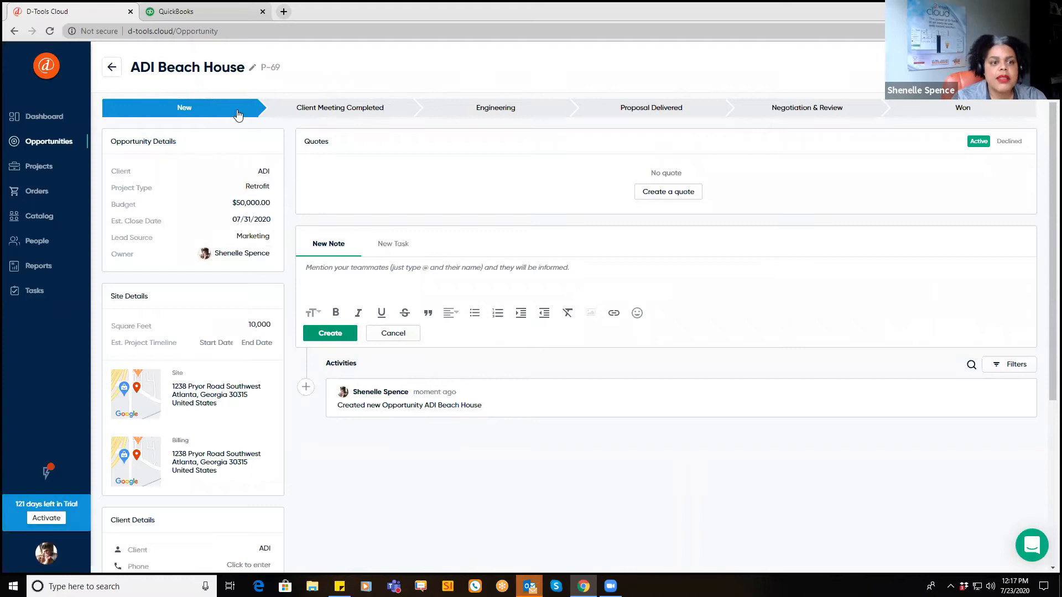
Step: Move ADI Beach House to Client Meeting Completed, clear a stray @ note, and return to Opportunities
{"action": "left_click", "coordinate": [338, 113]}
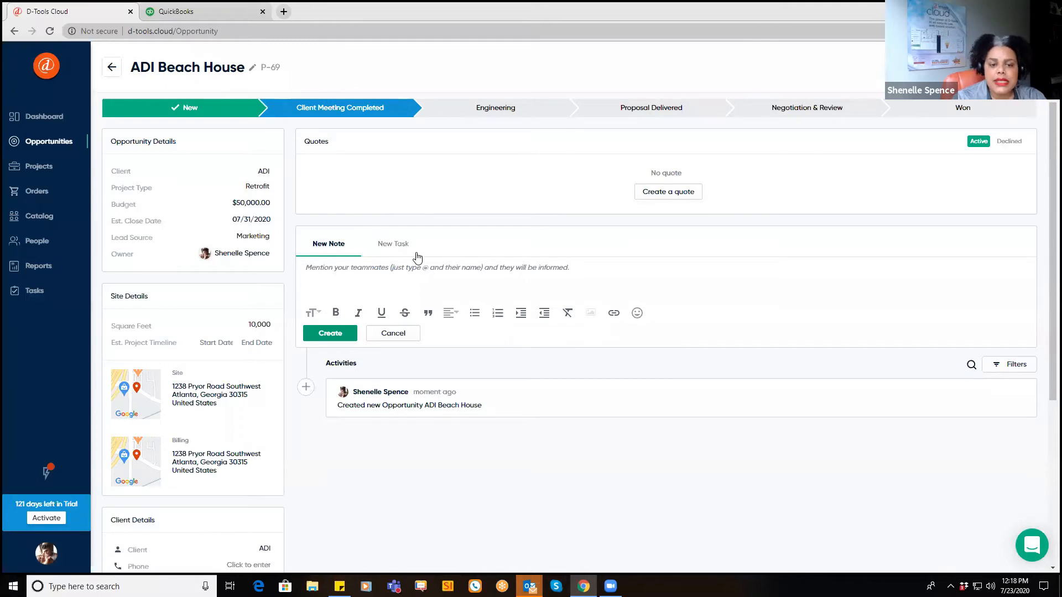
{"action": "left_click", "coordinate": [327, 272]}
{"action": "type", "text": "@"}
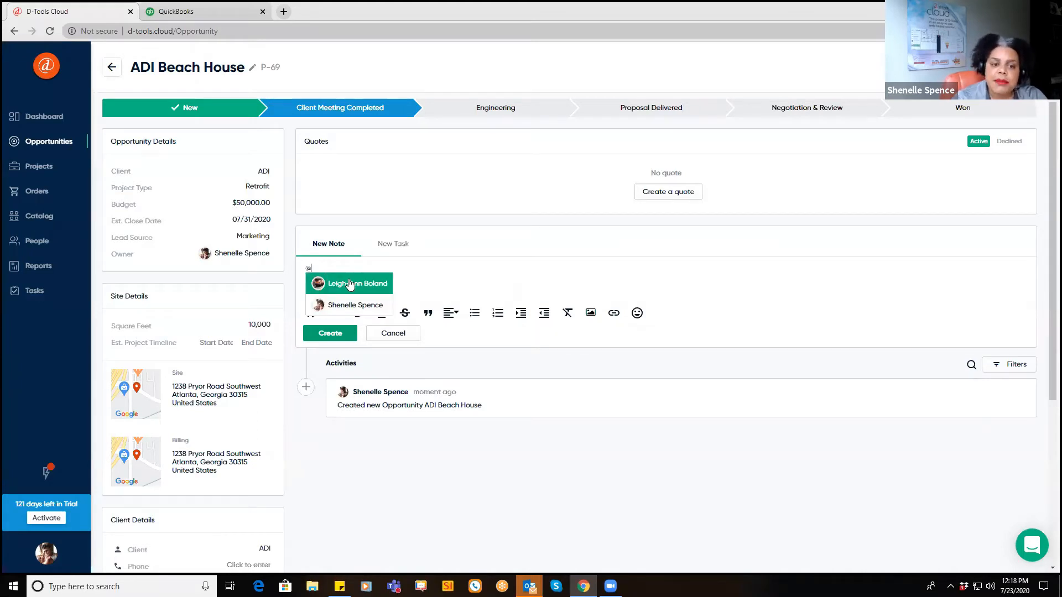
{"action": "left_click", "coordinate": [487, 276]}
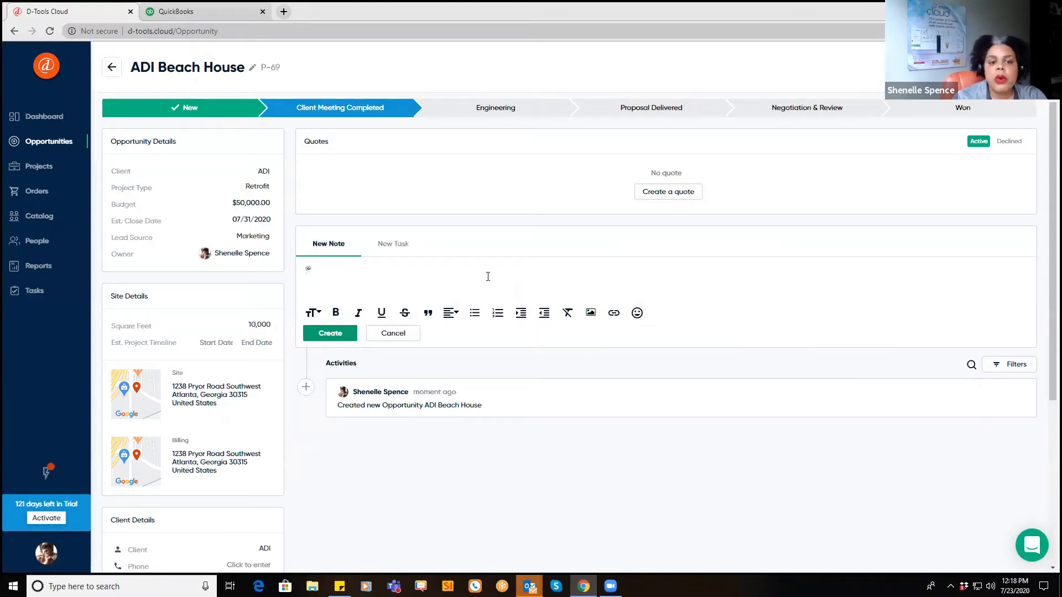
{"action": "key", "text": "BackSpace"}
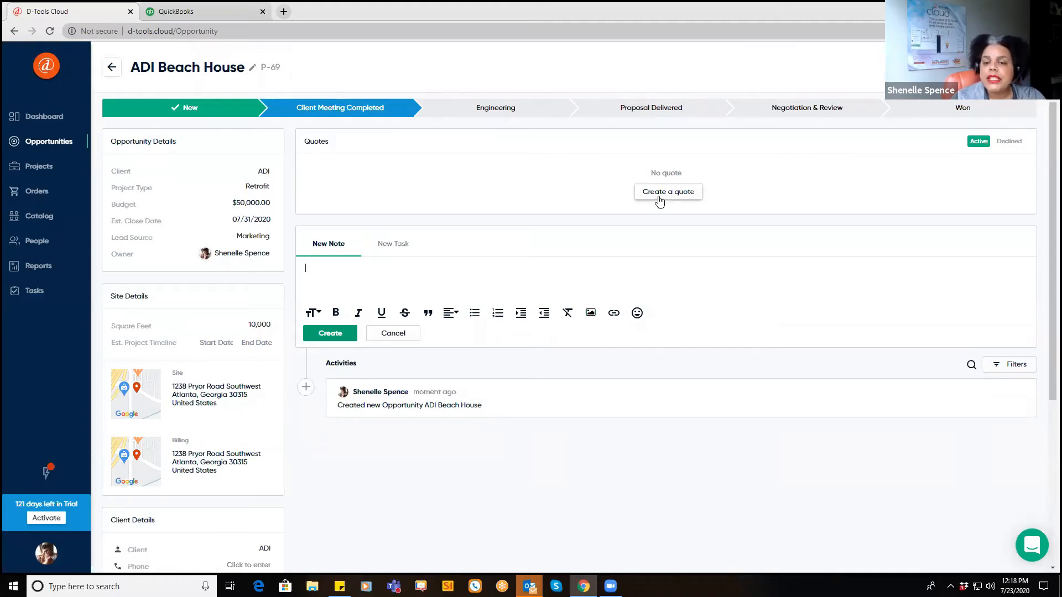
{"action": "left_click", "coordinate": [33, 142]}
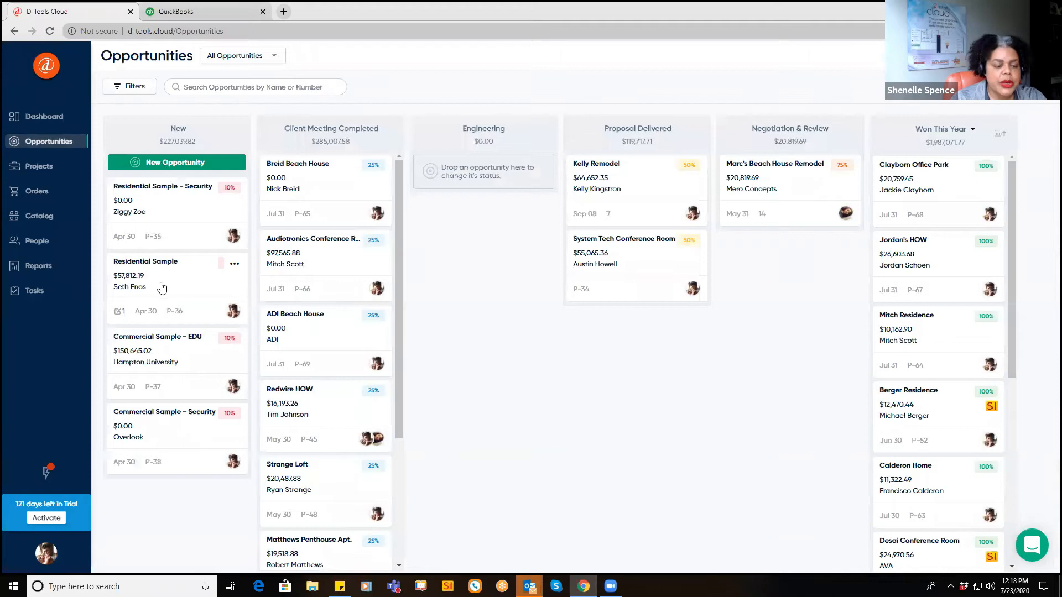
Step: Copy Residential Sample's Quote 1 to ADI Beach House and open the new copy
{"action": "left_click", "coordinate": [162, 285]}
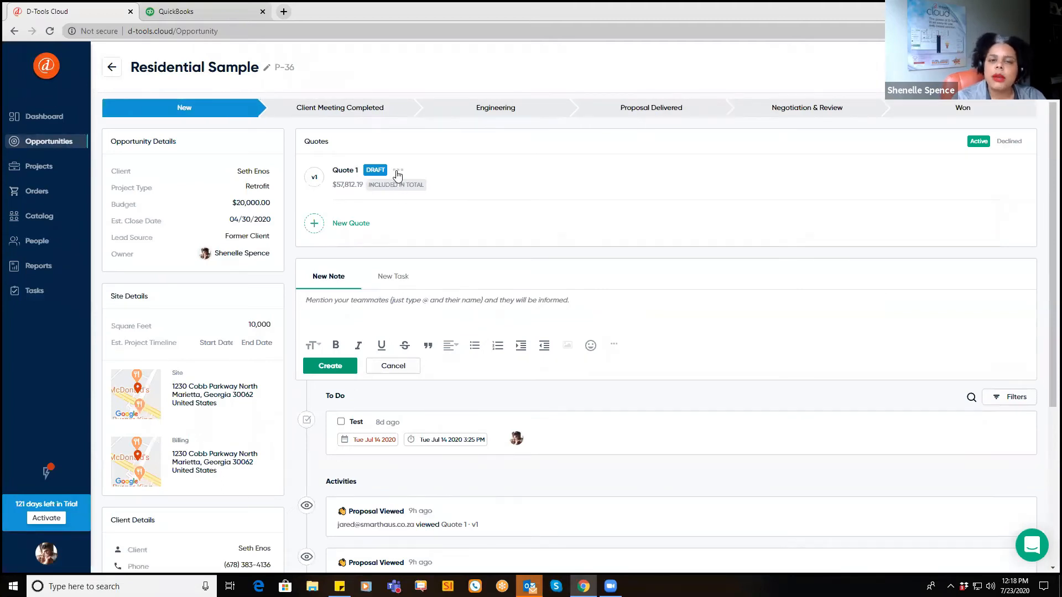
{"action": "left_click", "coordinate": [398, 172]}
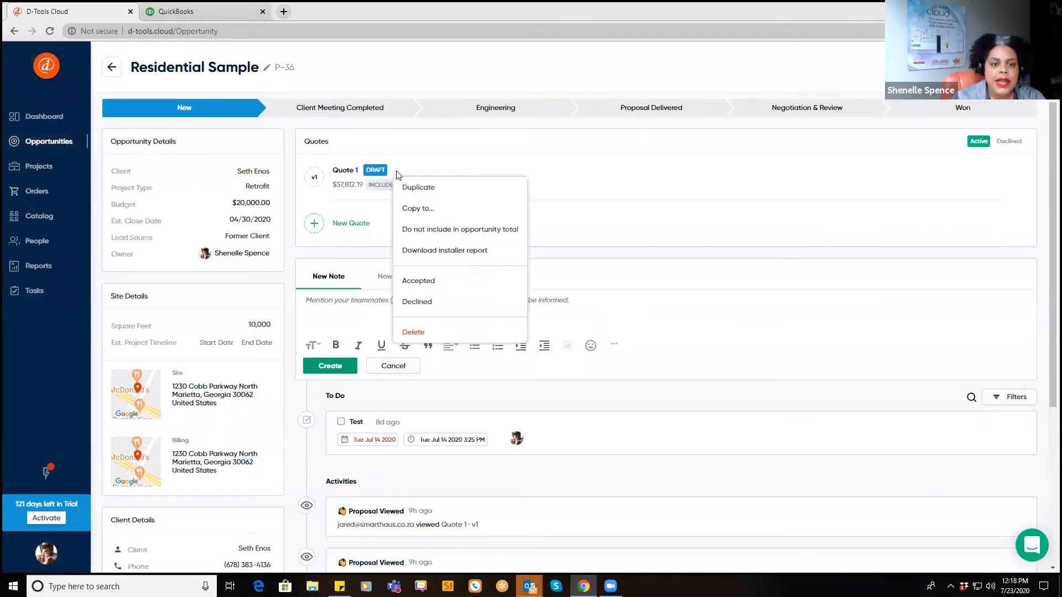
{"action": "left_click", "coordinate": [441, 210]}
{"action": "left_click", "coordinate": [423, 280]}
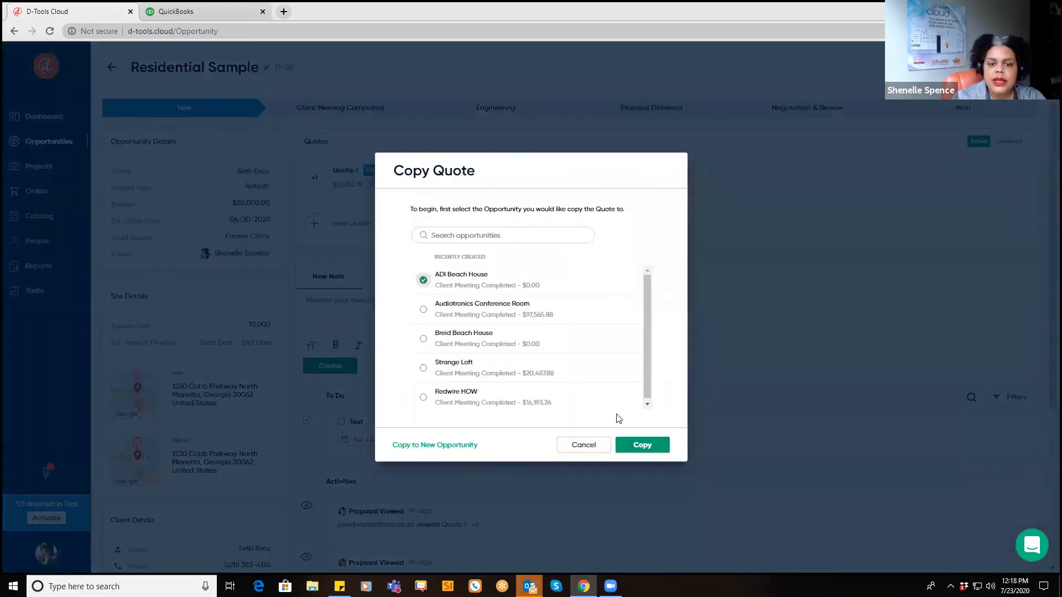
{"action": "left_click", "coordinate": [640, 449]}
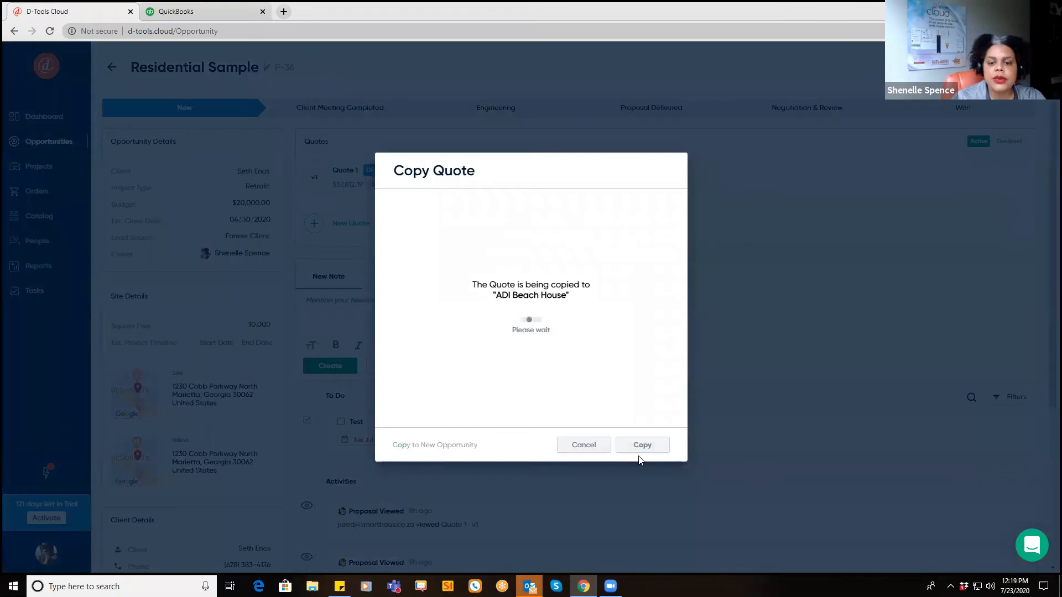
{"action": "left_click", "coordinate": [634, 449]}
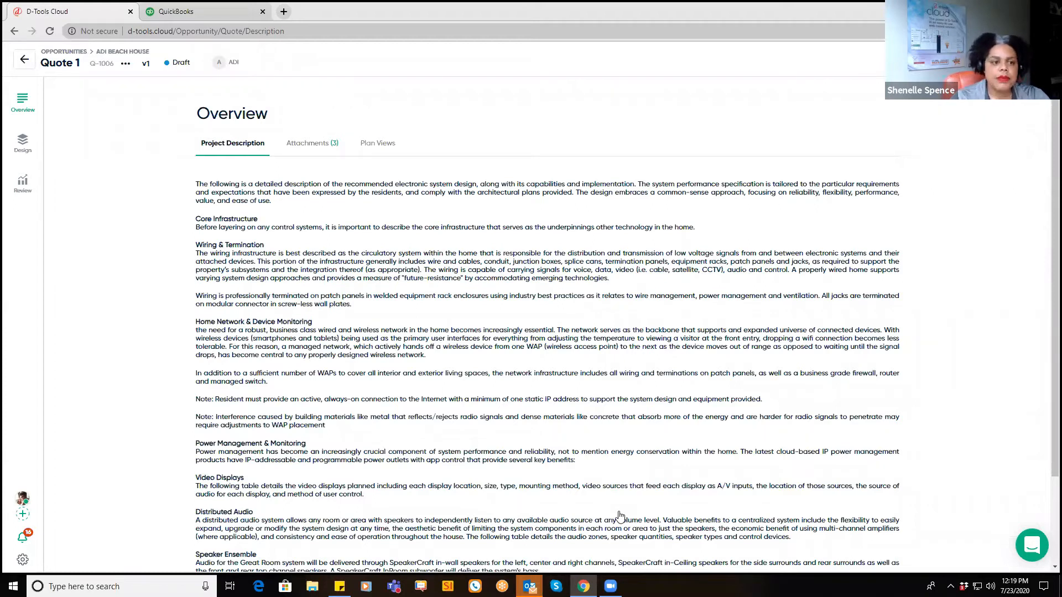
Step: Delete the selected Wiring & Termination text from the project description and save it
{"action": "left_click", "coordinate": [525, 218]}
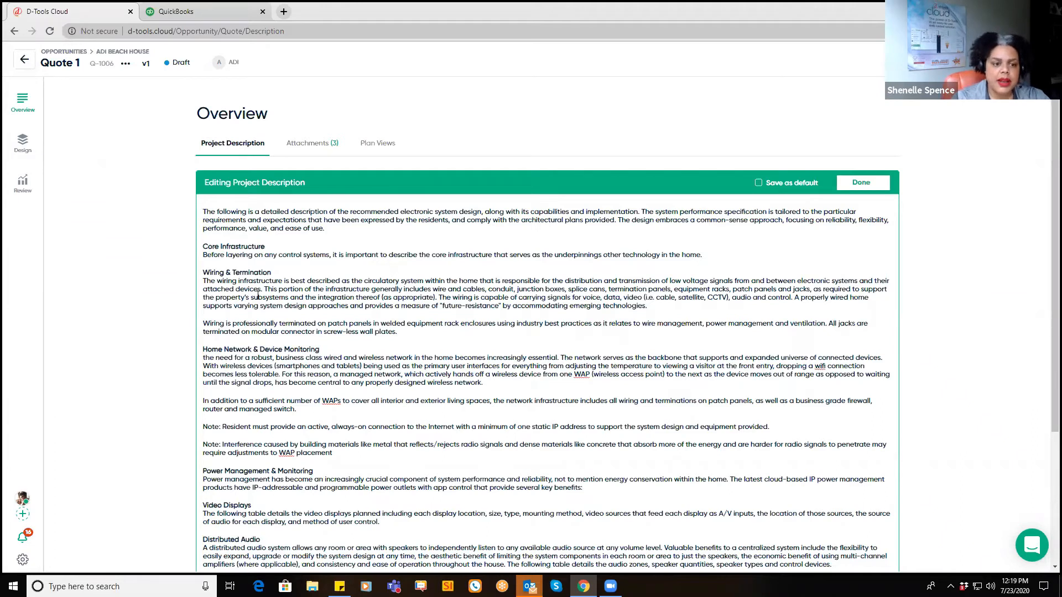
{"action": "left_click_drag", "start_coordinate": [468, 349], "coordinate": [204, 271]}
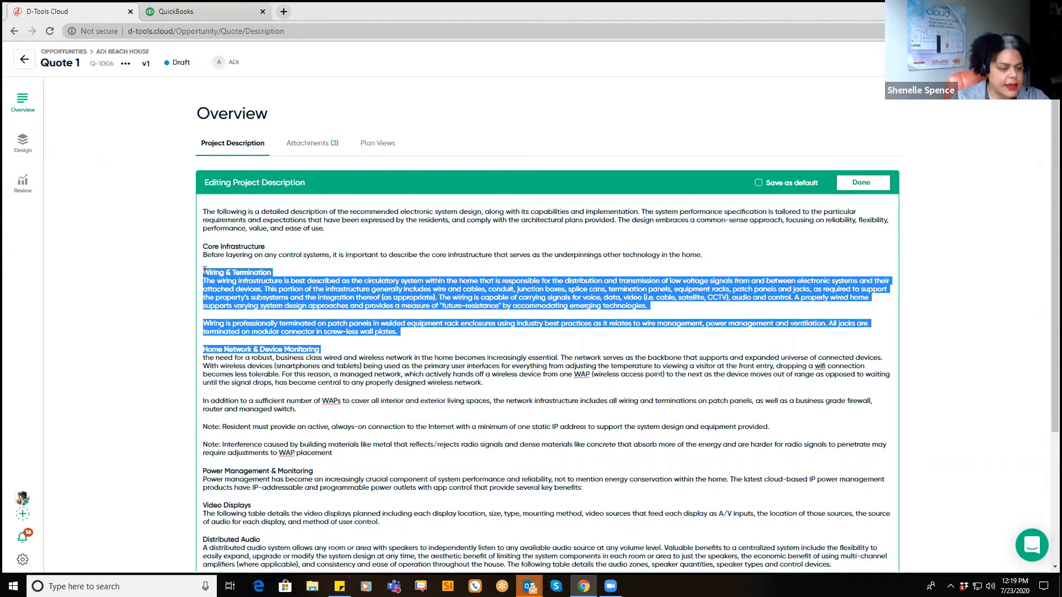
{"action": "key", "text": "BackSpace"}
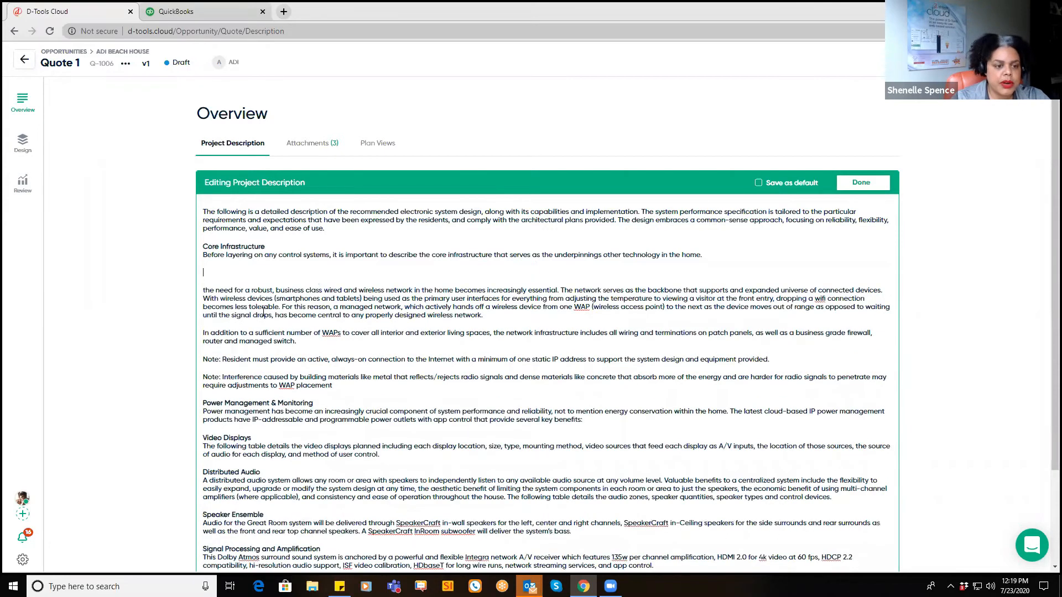
{"action": "left_click", "coordinate": [873, 188]}
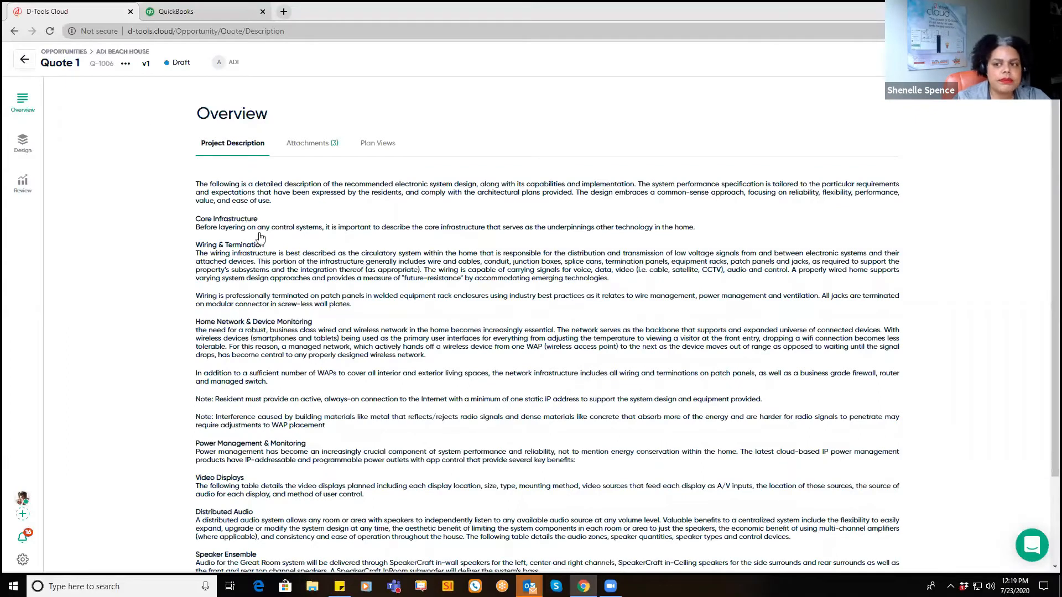
Step: Open the quote's Design items, try Systems grouping, then return to Locations showing Kitchen
{"action": "left_click", "coordinate": [24, 151]}
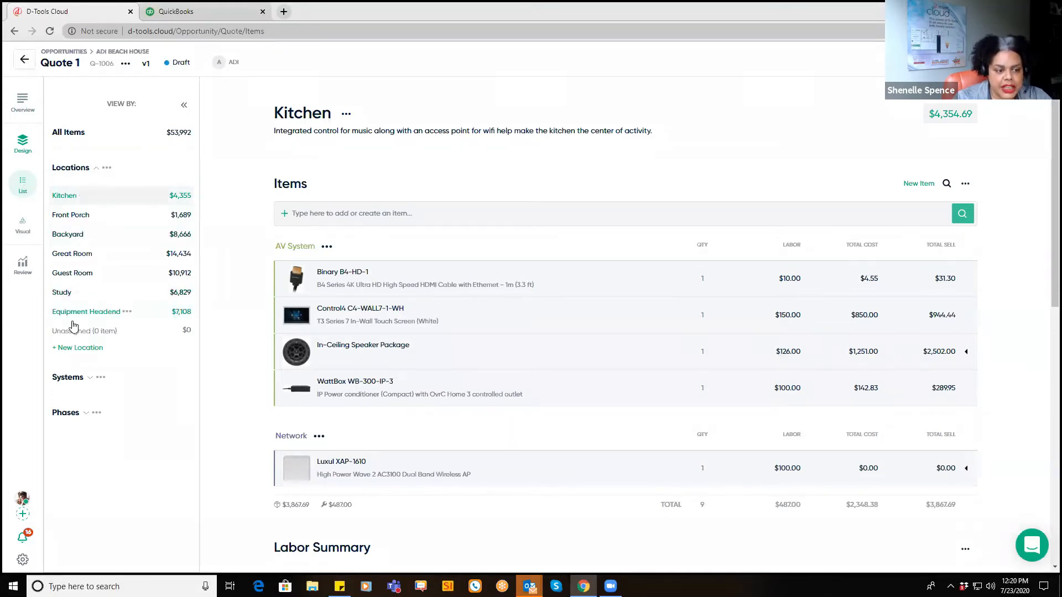
{"action": "left_click", "coordinate": [92, 394]}
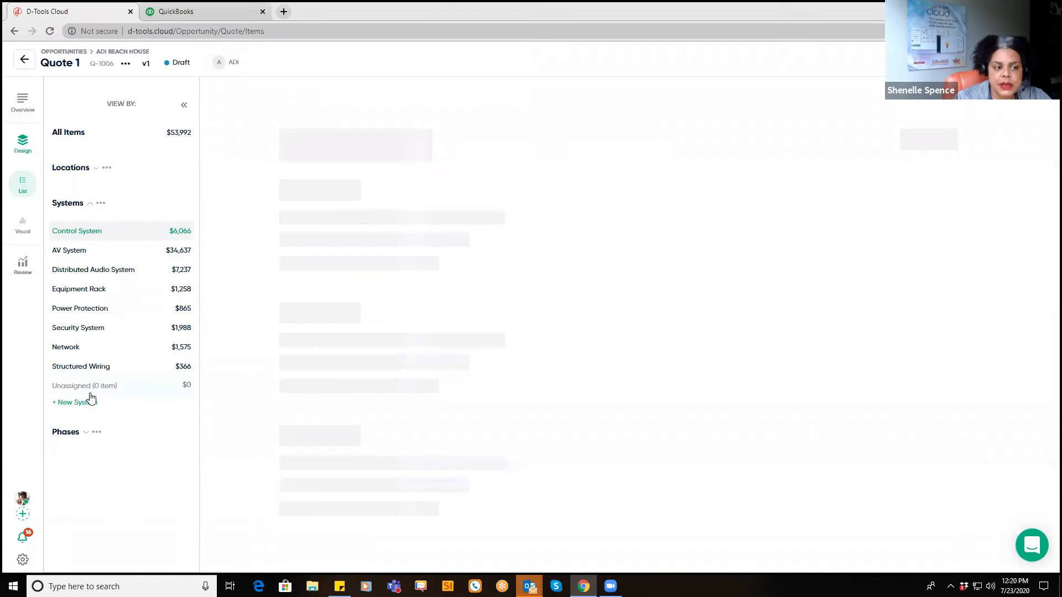
{"action": "left_click", "coordinate": [96, 173]}
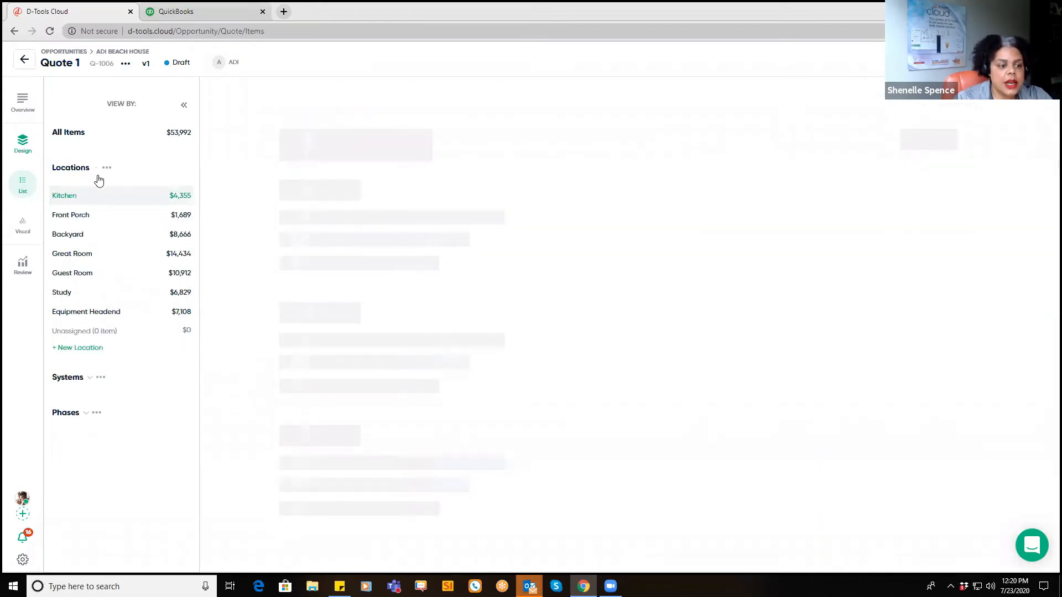
Step: Create a new location named Bar
{"action": "left_click", "coordinate": [73, 351]}
{"action": "type", "text": "Bar"}
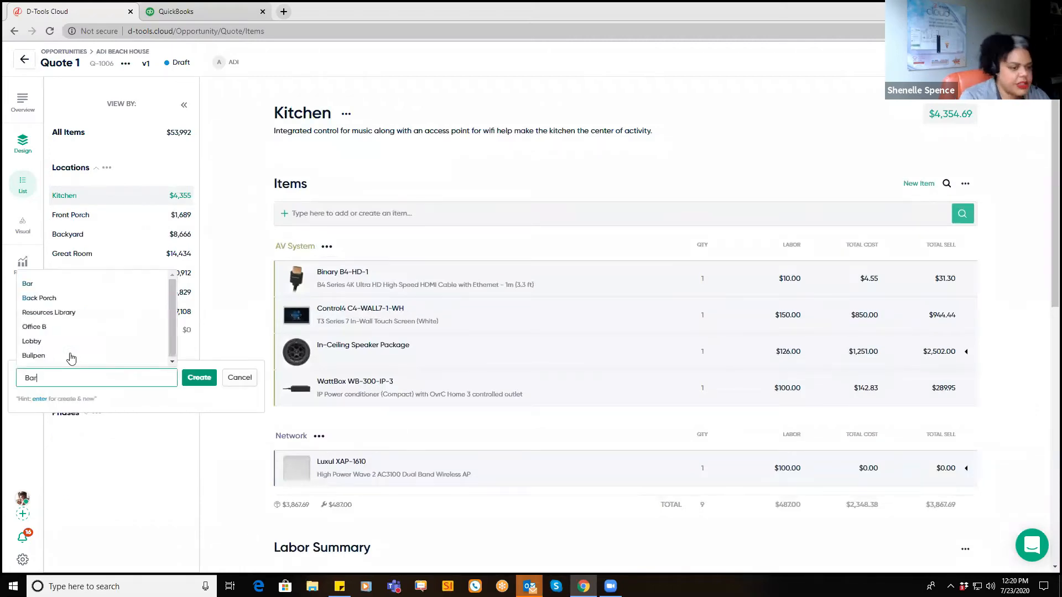
{"action": "left_click", "coordinate": [198, 378]}
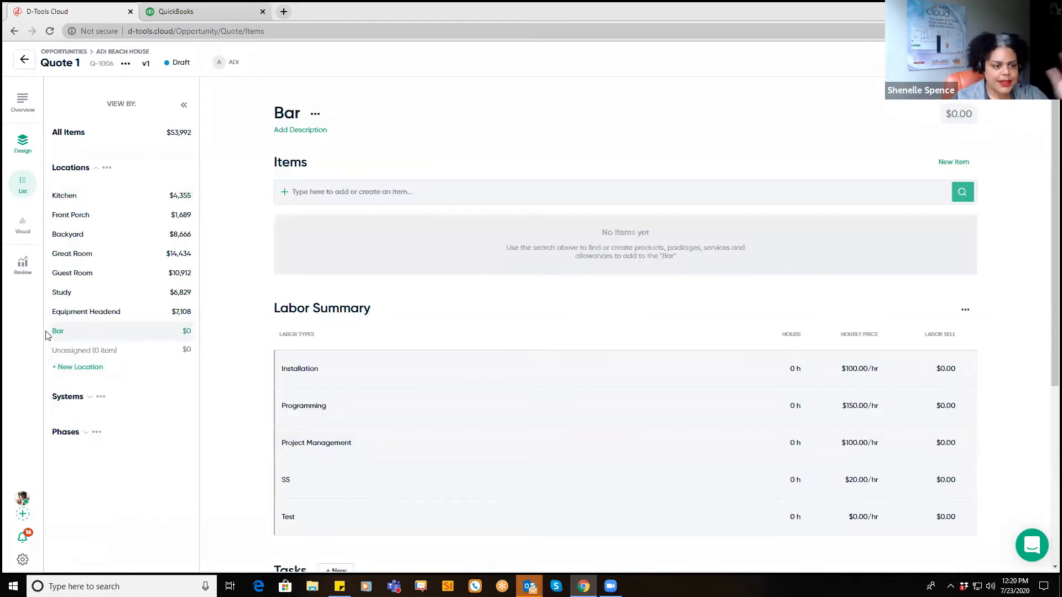
Step: Try the description 'Where the fun happens' for Bar, leaving Bar without a description
{"action": "left_click", "coordinate": [304, 132]}
{"action": "type", "text": "Whe"}
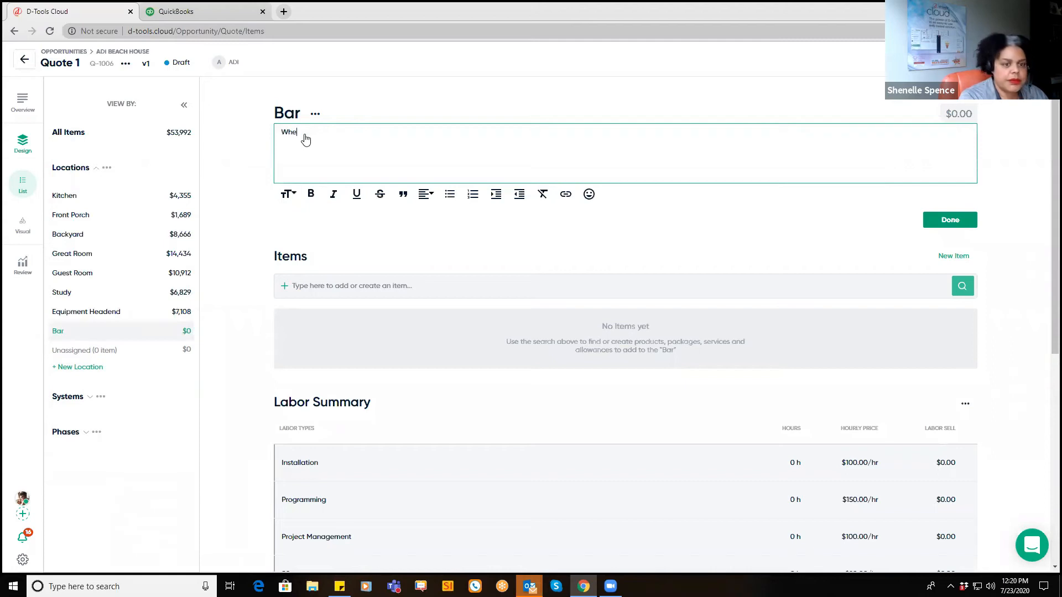
{"action": "type", "text": "re the fun happens!"}
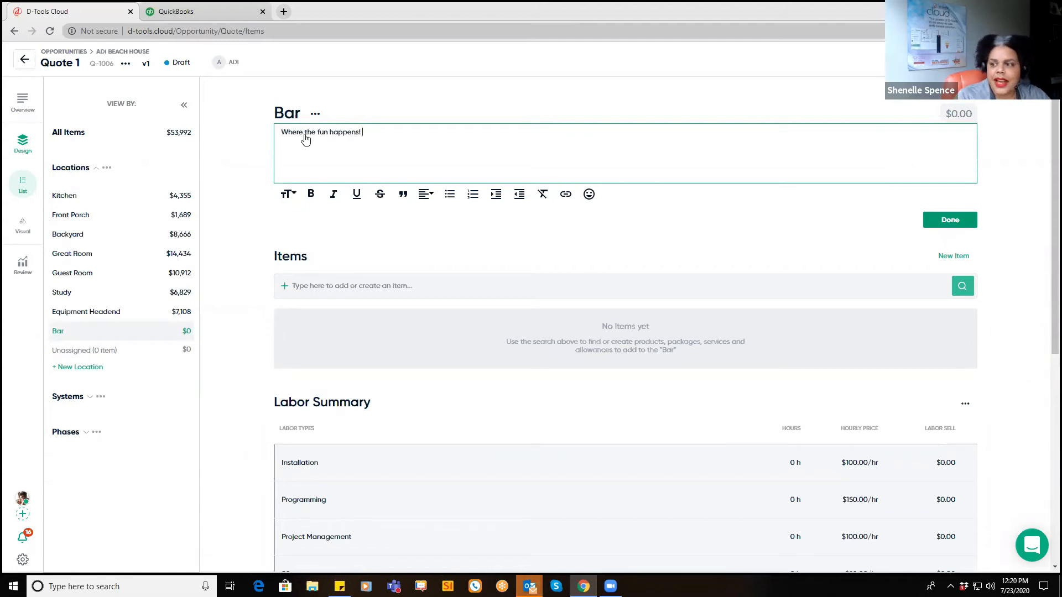
{"action": "left_click", "coordinate": [950, 220]}
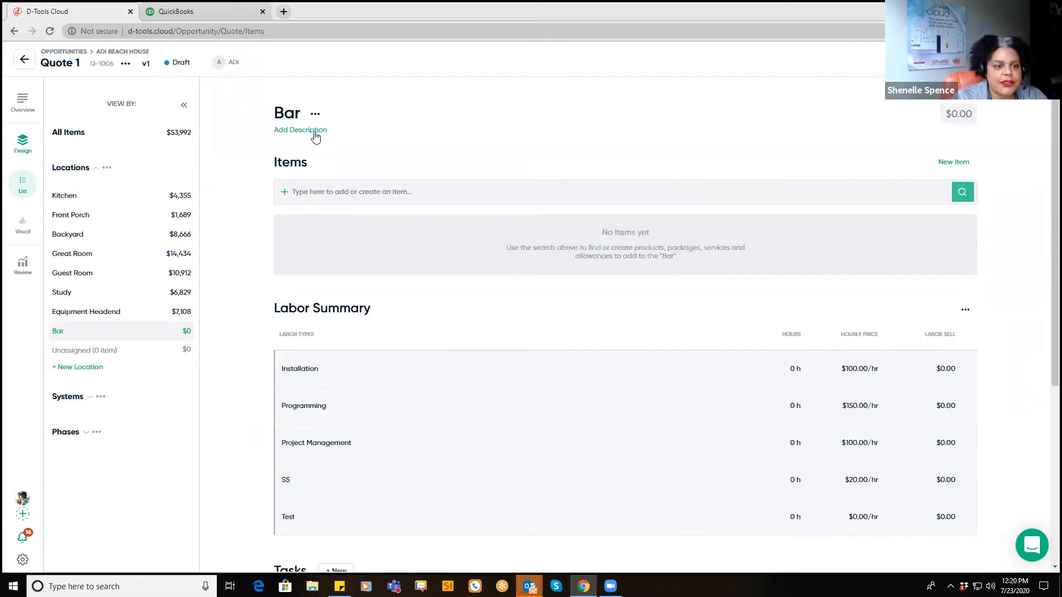
{"action": "left_click", "coordinate": [313, 135]}
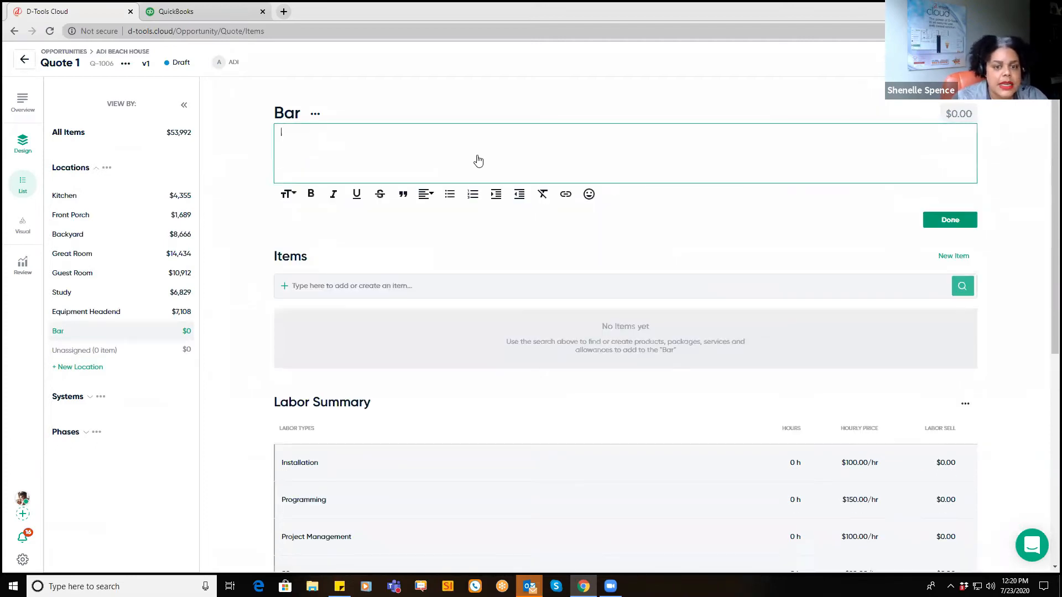
{"action": "left_click", "coordinate": [949, 220]}
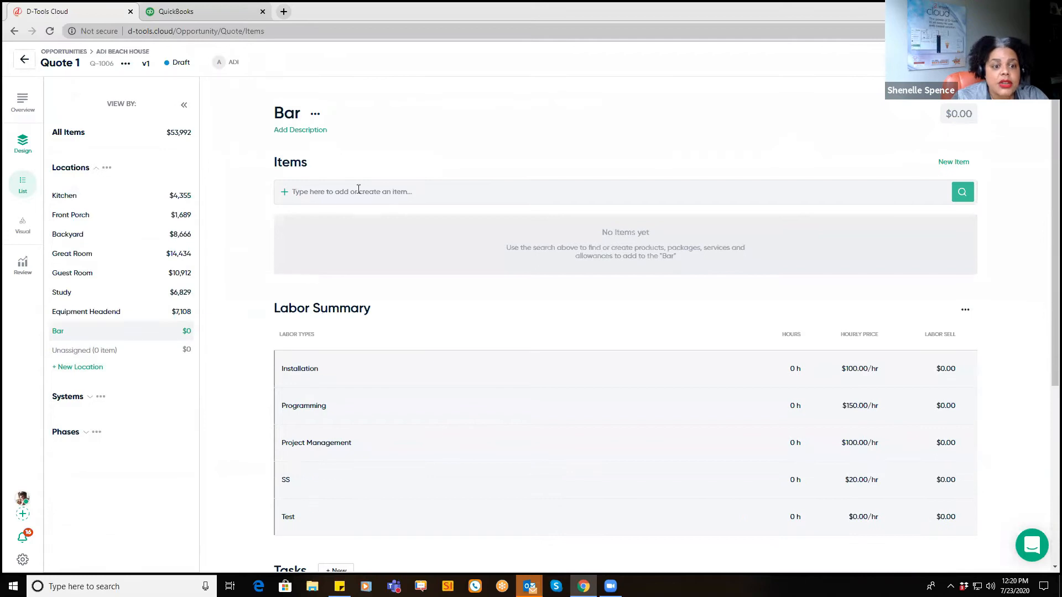
{"action": "left_click", "coordinate": [355, 189]}
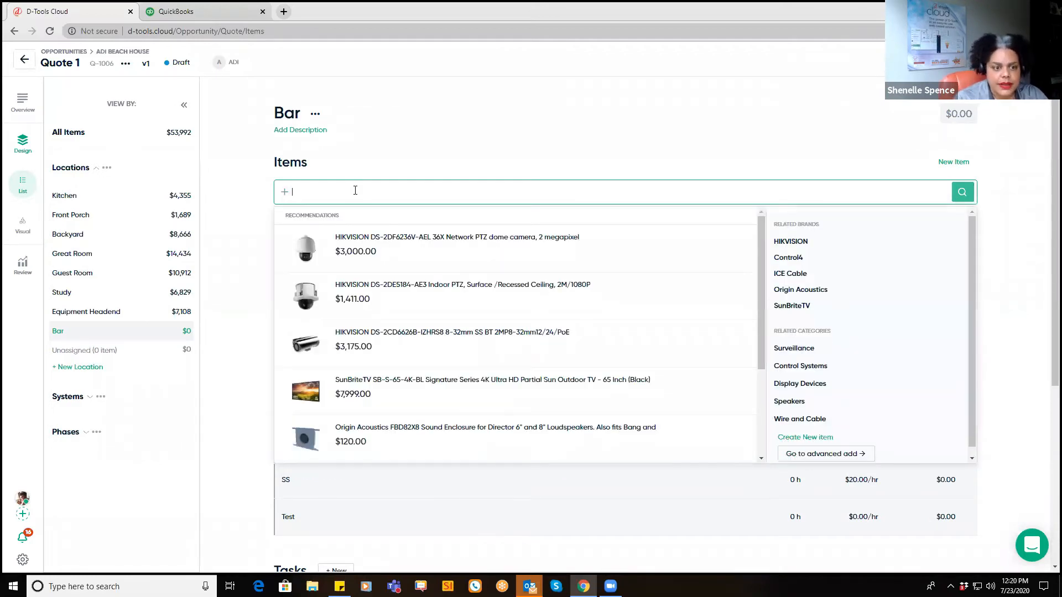
Step: Search 'xg' and add the Luxul XGS-1005 switch to Bar
{"action": "scroll", "coordinate": [321, 232], "scroll_direction": "down", "scroll_amount": 5}
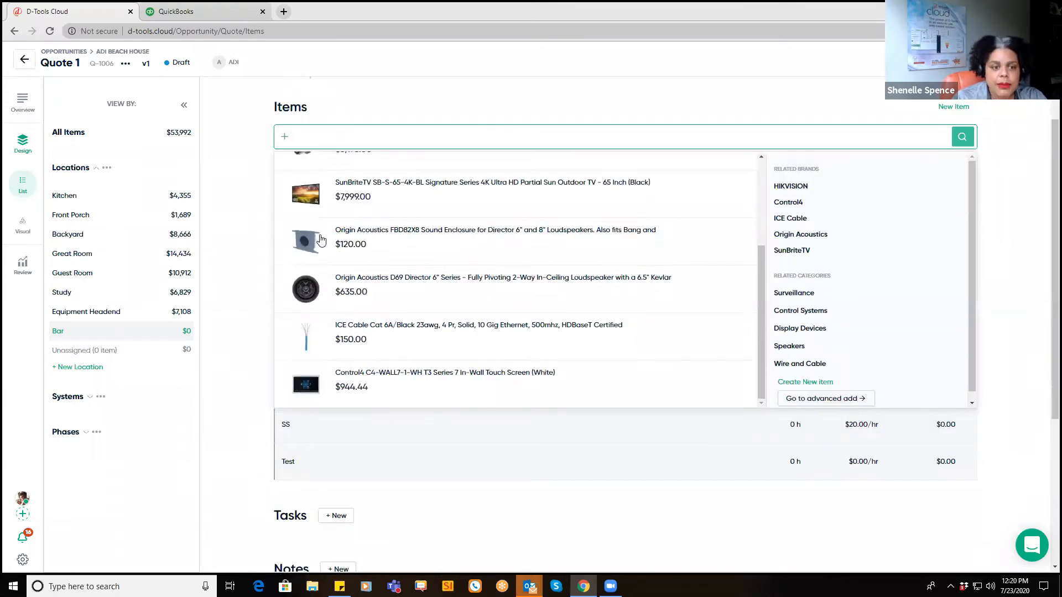
{"action": "scroll", "coordinate": [320, 237], "scroll_direction": "up", "scroll_amount": 4}
{"action": "scroll", "coordinate": [247, 252], "scroll_direction": "up", "scroll_amount": 1}
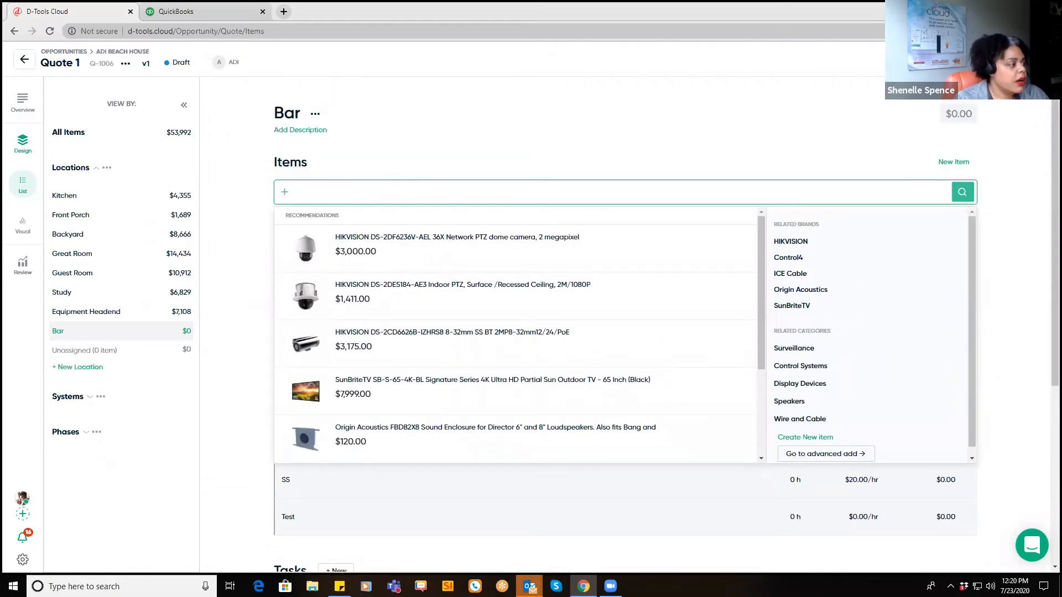
{"action": "key", "text": "alt+Tab"}
{"action": "left_click", "coordinate": [353, 191]}
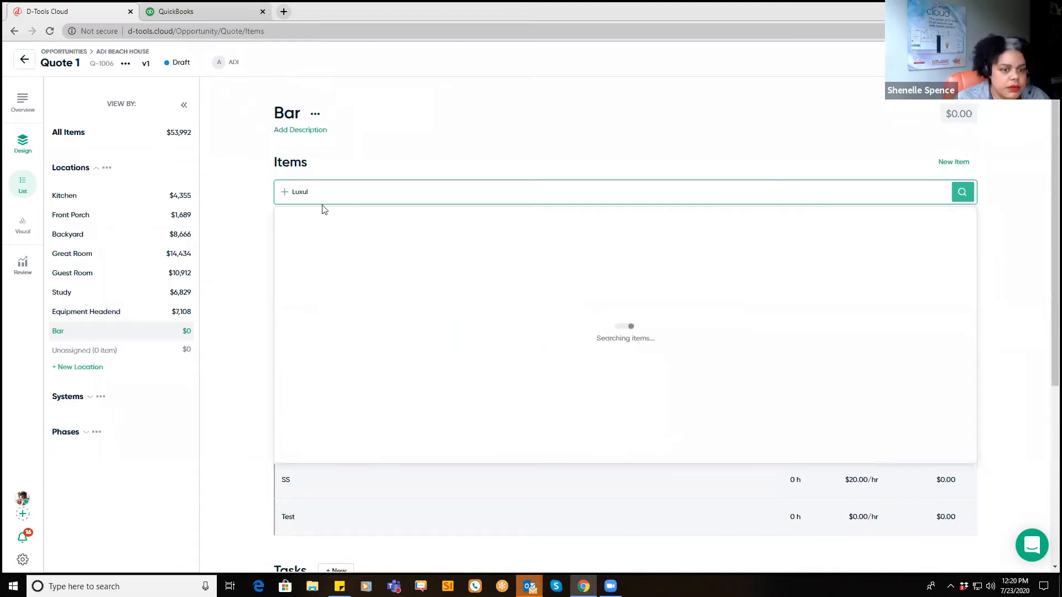
{"action": "type", "text": "xgs"}
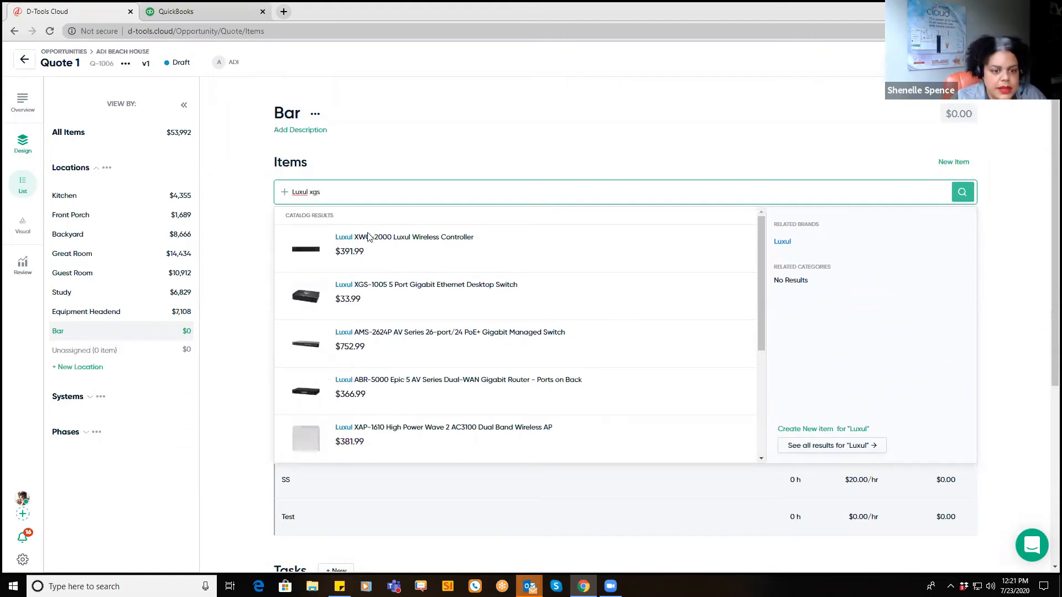
{"action": "left_click", "coordinate": [380, 239]}
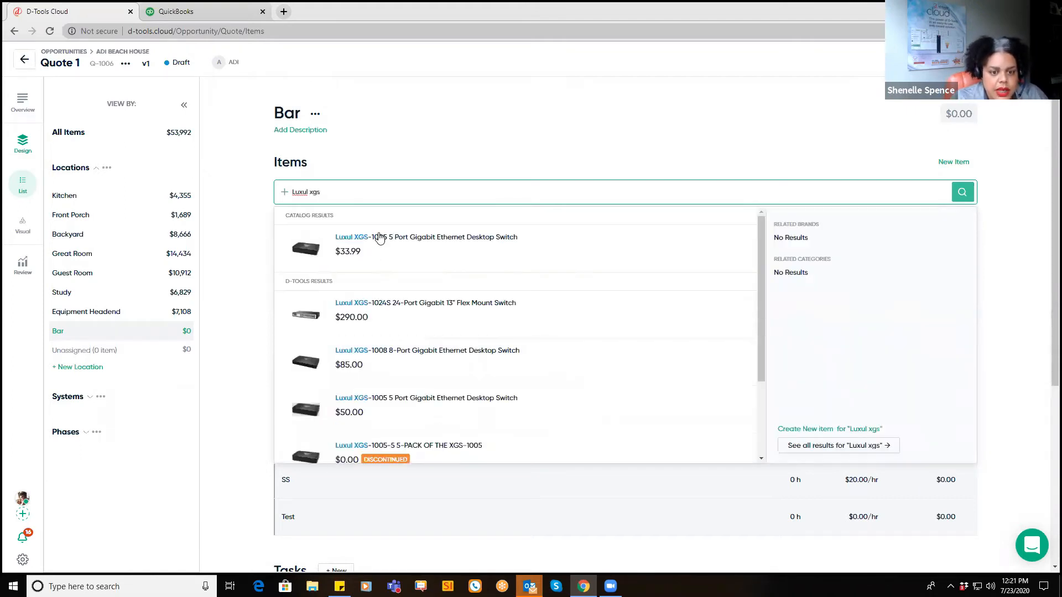
{"action": "left_click", "coordinate": [733, 281]}
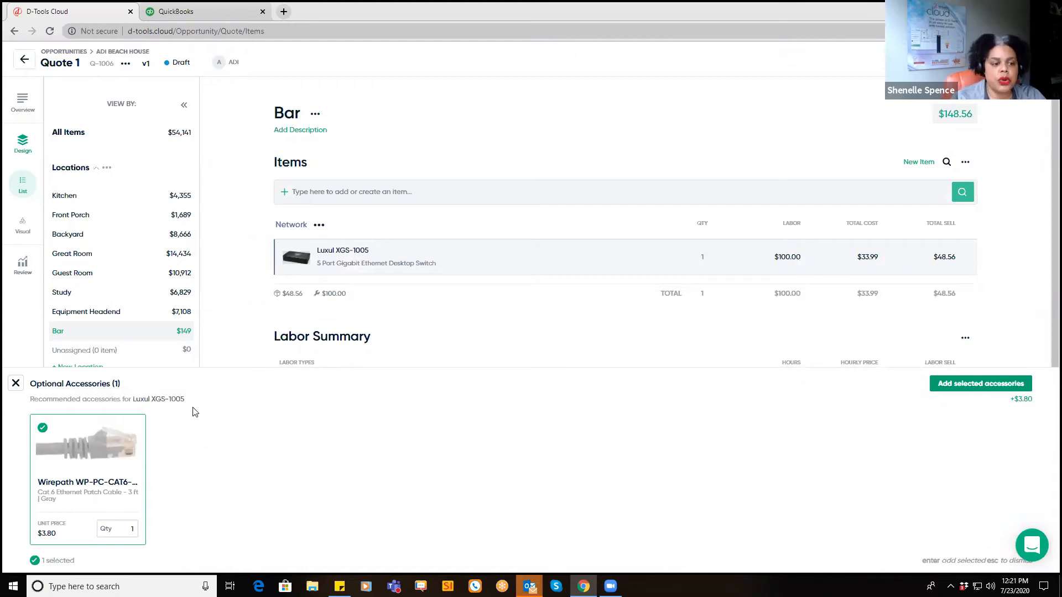
Step: Add the switch's recommended Wirepath Cat6 patch cable and expand the switch row
{"action": "left_click", "coordinate": [951, 384]}
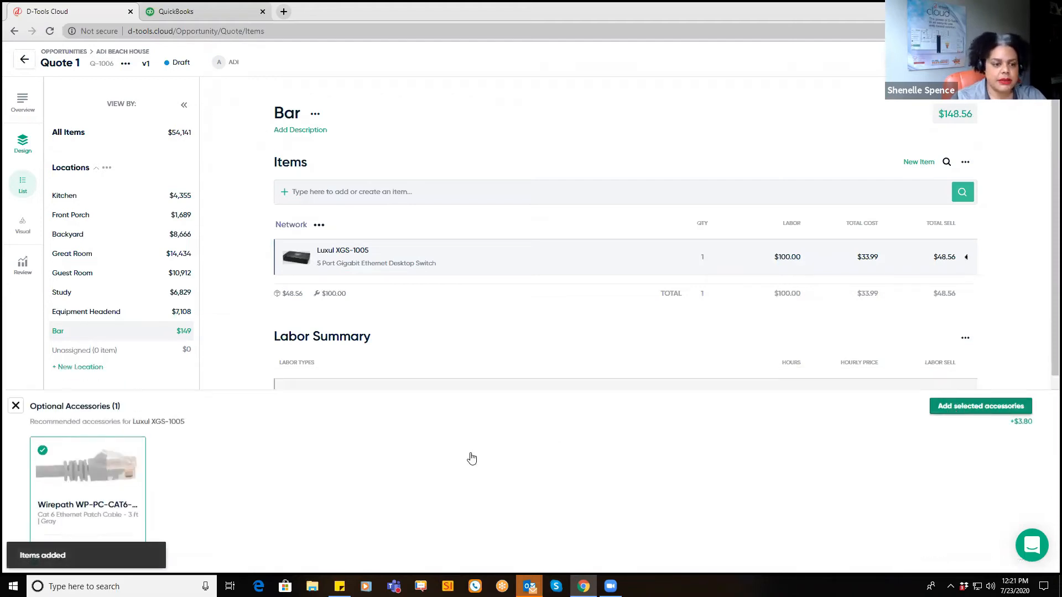
{"action": "left_click", "coordinate": [965, 258]}
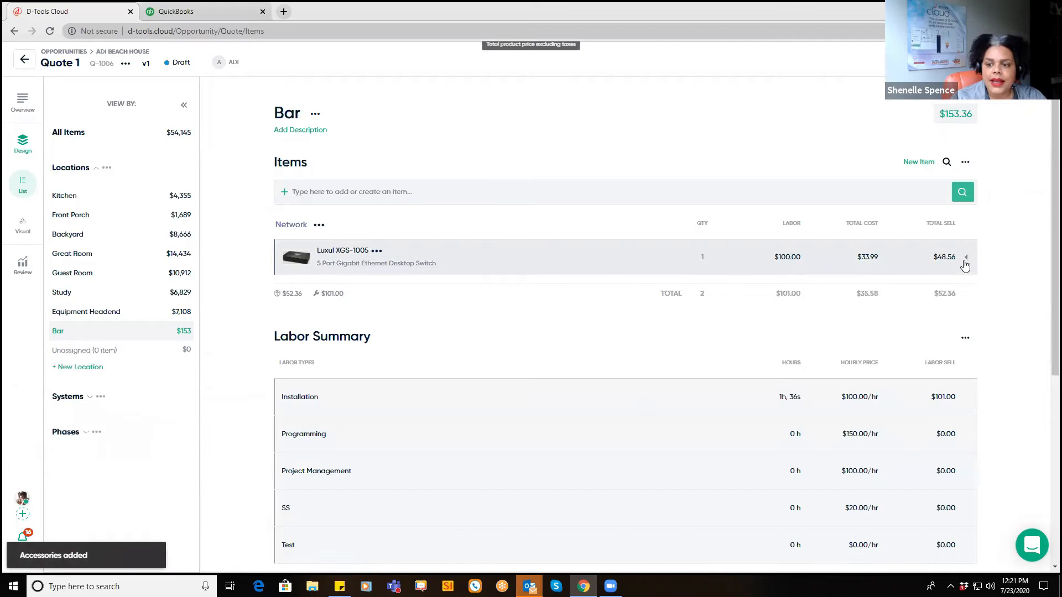
{"action": "left_click", "coordinate": [484, 269]}
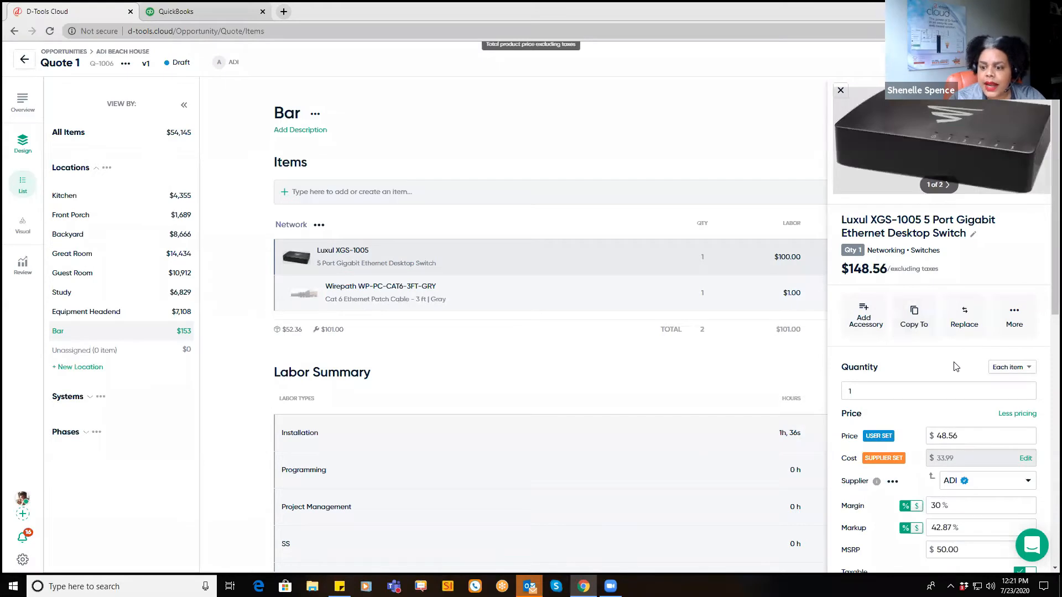
Step: Review the Luxul switch's details and More actions, then close the detail panel
{"action": "scroll", "coordinate": [965, 494], "scroll_direction": "down", "scroll_amount": 1}
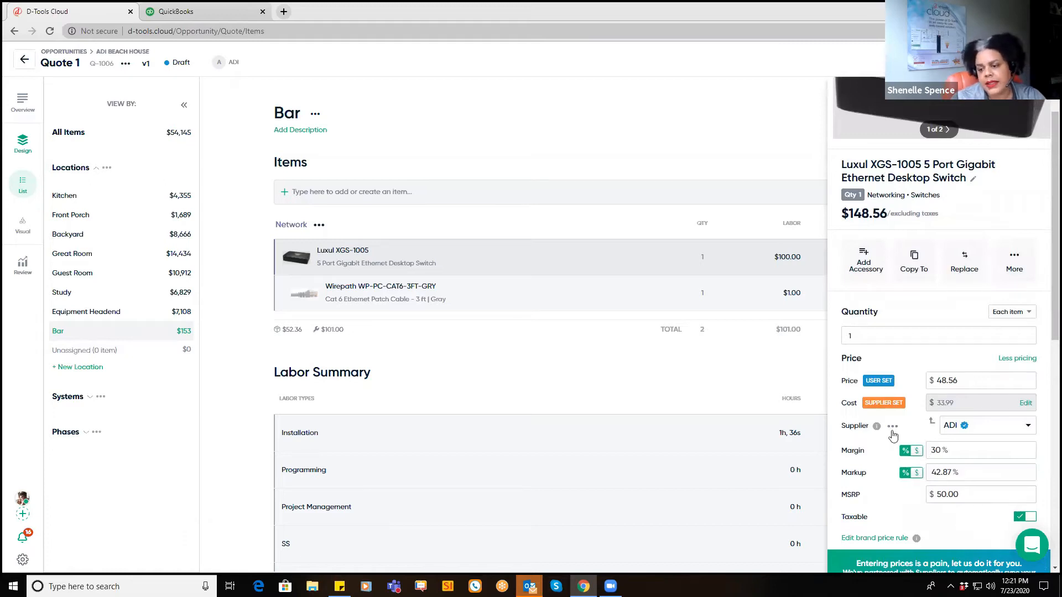
{"action": "scroll", "coordinate": [905, 415], "scroll_direction": "up", "scroll_amount": 1}
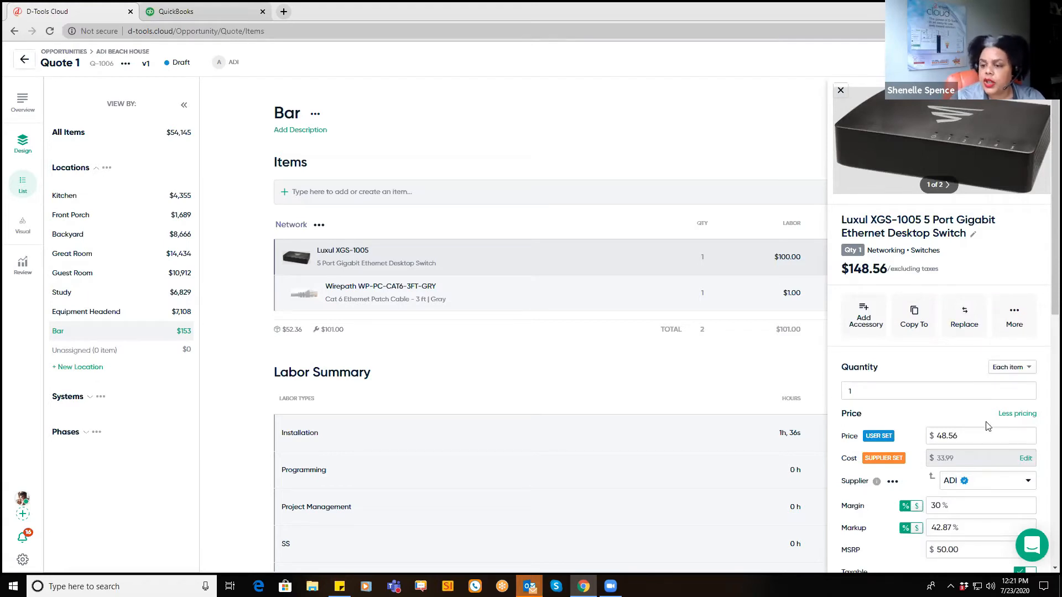
{"action": "left_click", "coordinate": [1013, 328]}
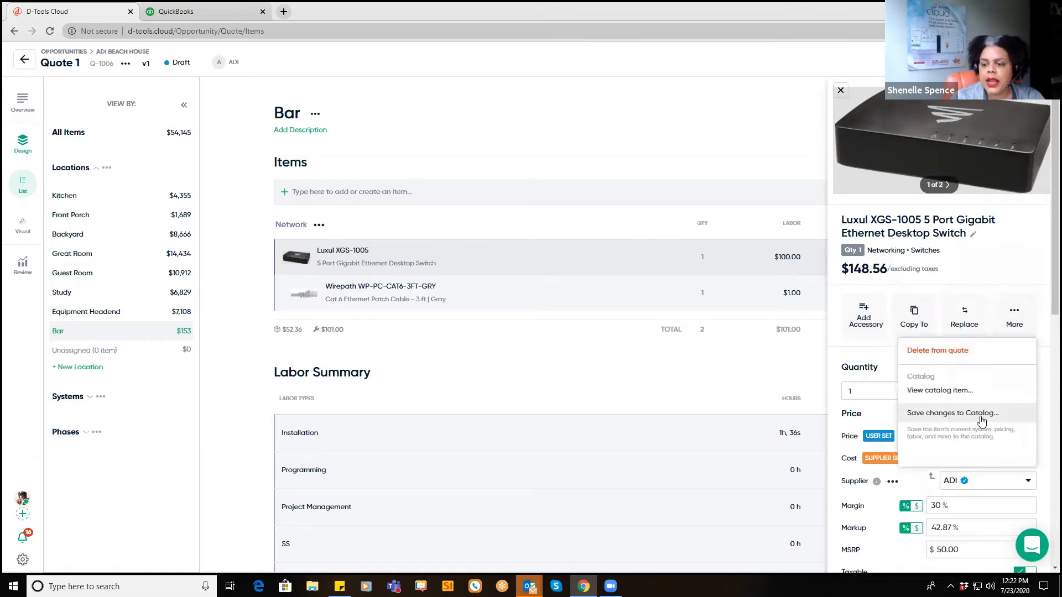
{"action": "left_click", "coordinate": [882, 366]}
{"action": "left_click", "coordinate": [840, 92]}
Step: Search 'samsung' and add the UN75KS9000FXZA 75" TV plus two recommended accessories to Bar
{"action": "left_click", "coordinate": [401, 189]}
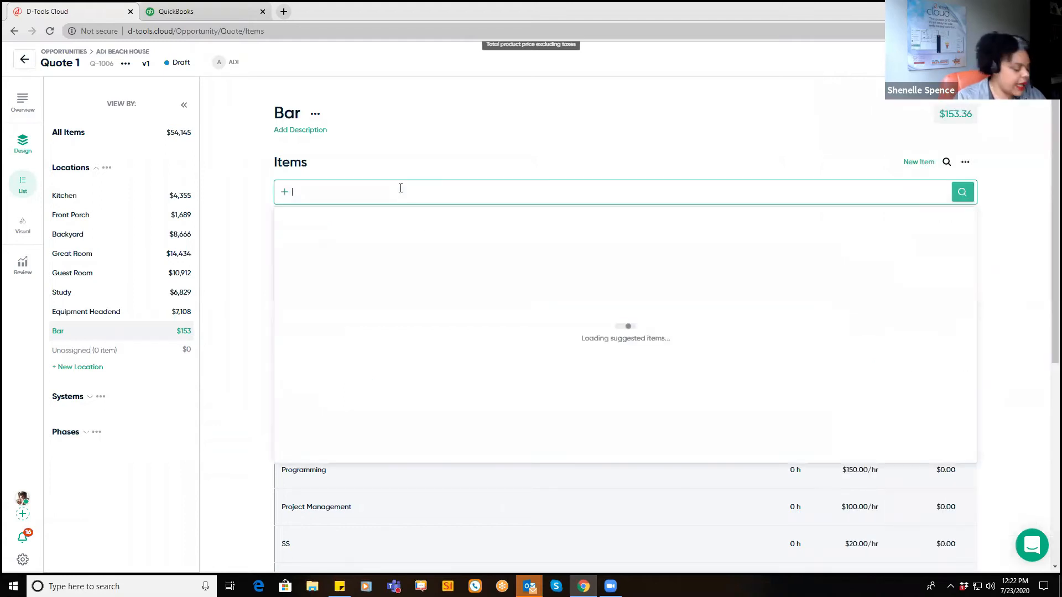
{"action": "type", "text": "samsun"}
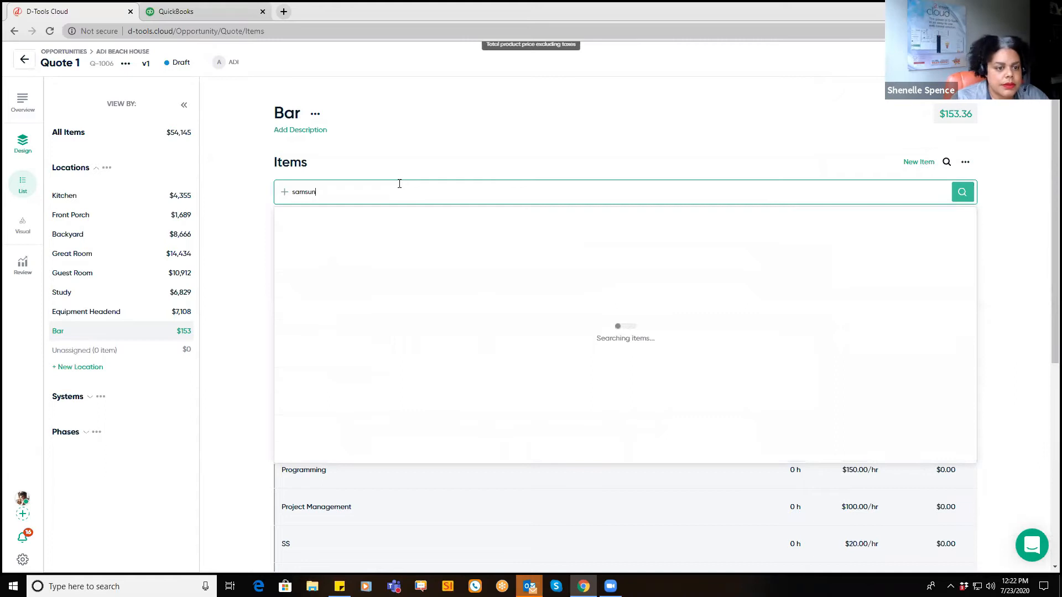
{"action": "type", "text": "g"}
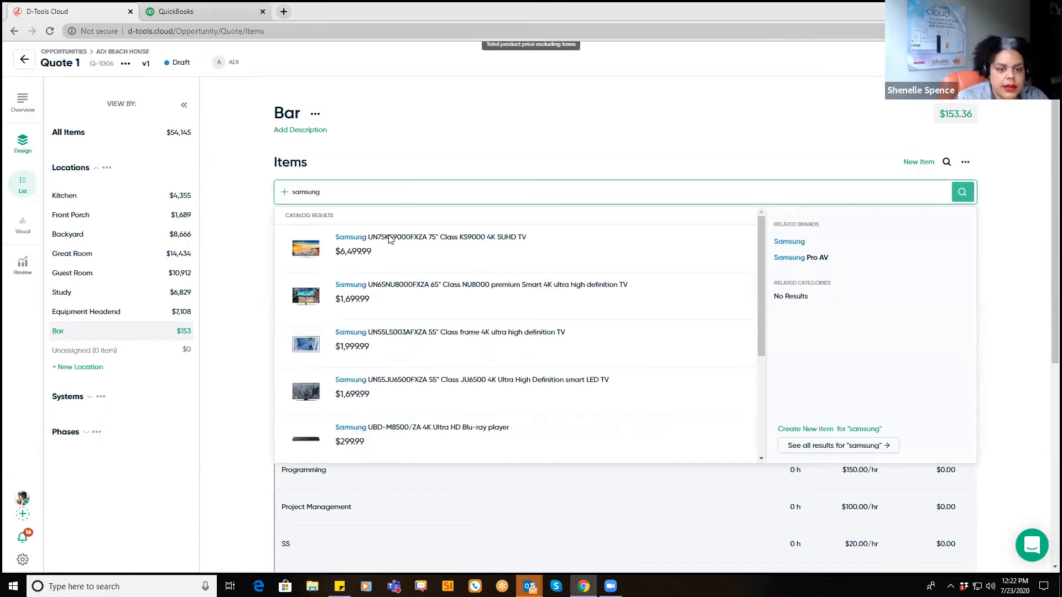
{"action": "mouse_move", "coordinate": [389, 242]}
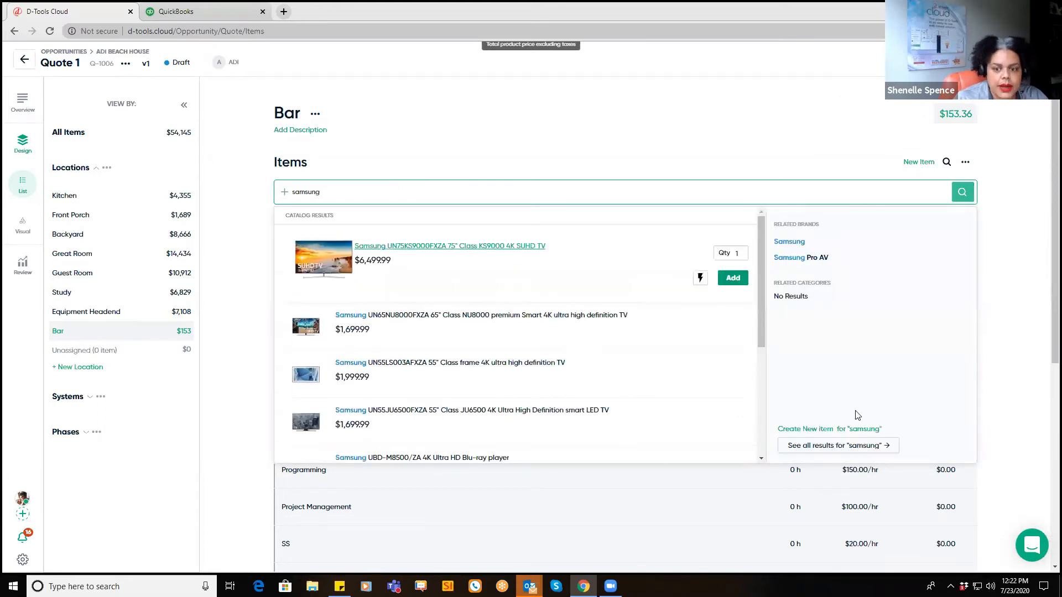
{"action": "left_click", "coordinate": [732, 278]}
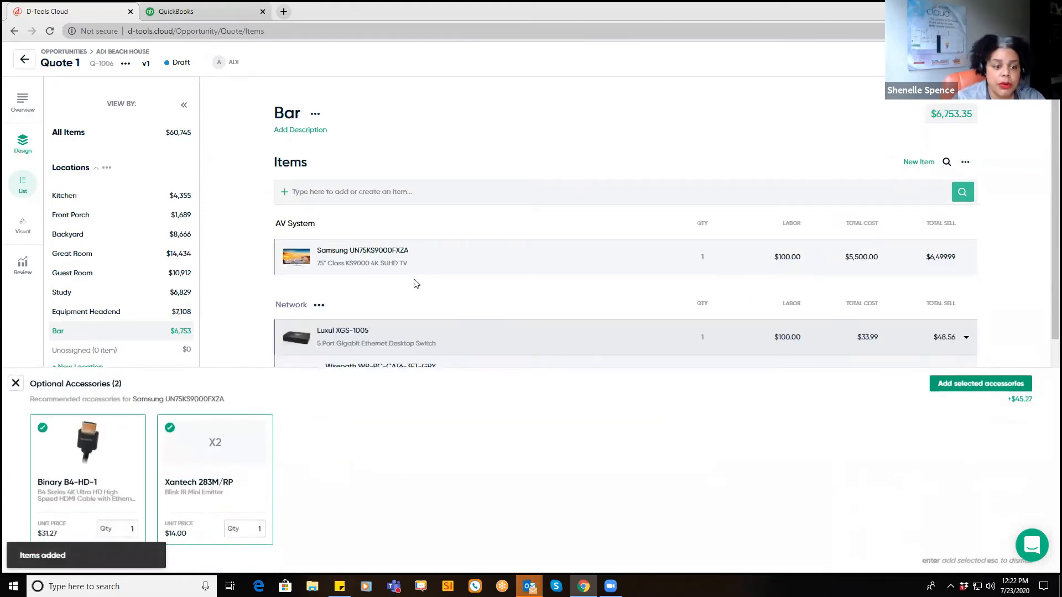
{"action": "key", "text": "Return"}
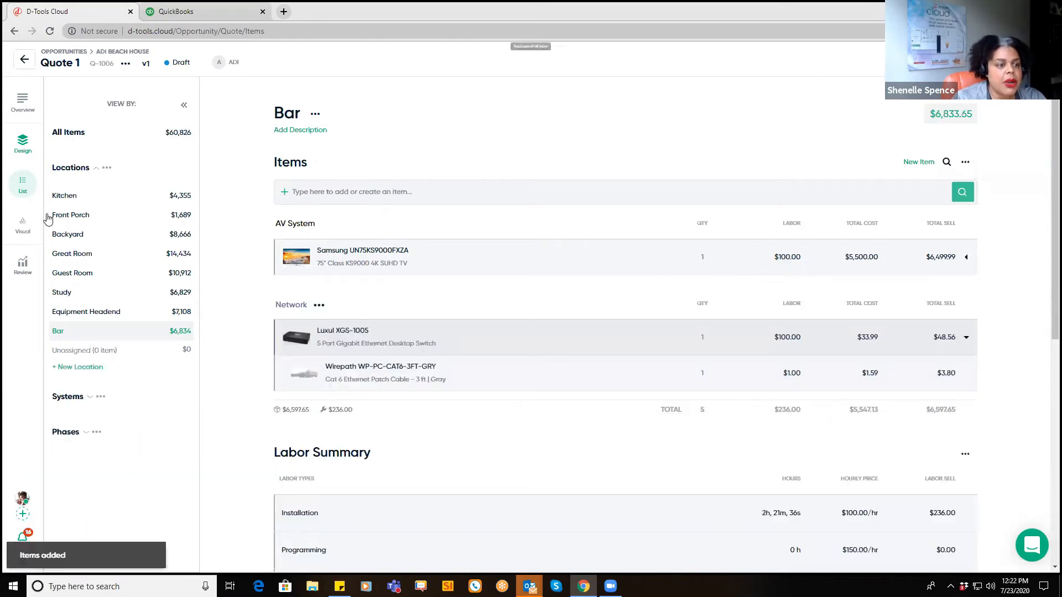
Step: In the floor-plan view, delete the crossed-out Study device and show the location list
{"action": "left_click", "coordinate": [22, 232]}
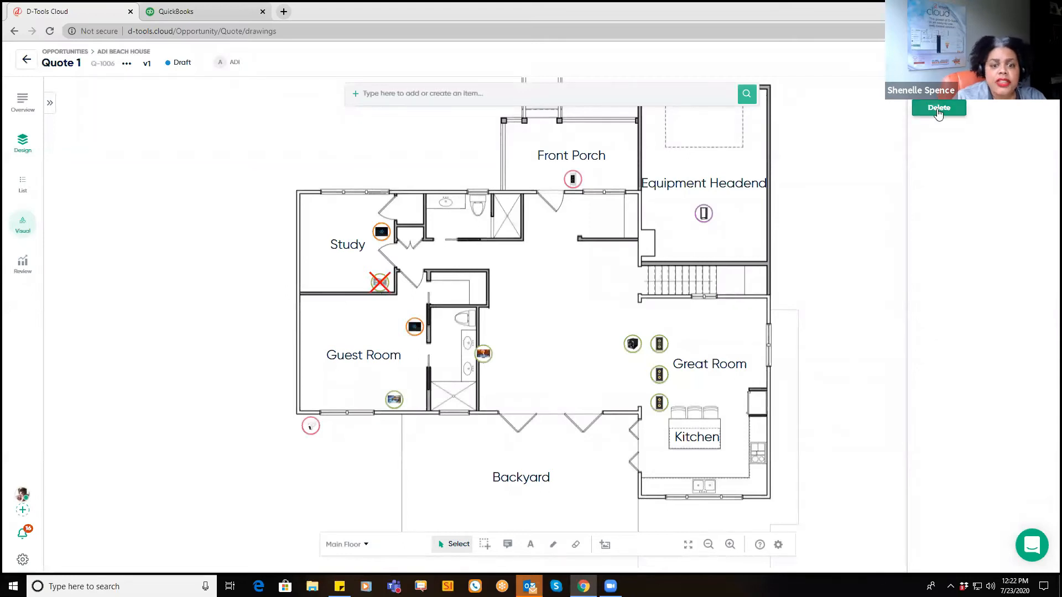
{"action": "left_click", "coordinate": [939, 109]}
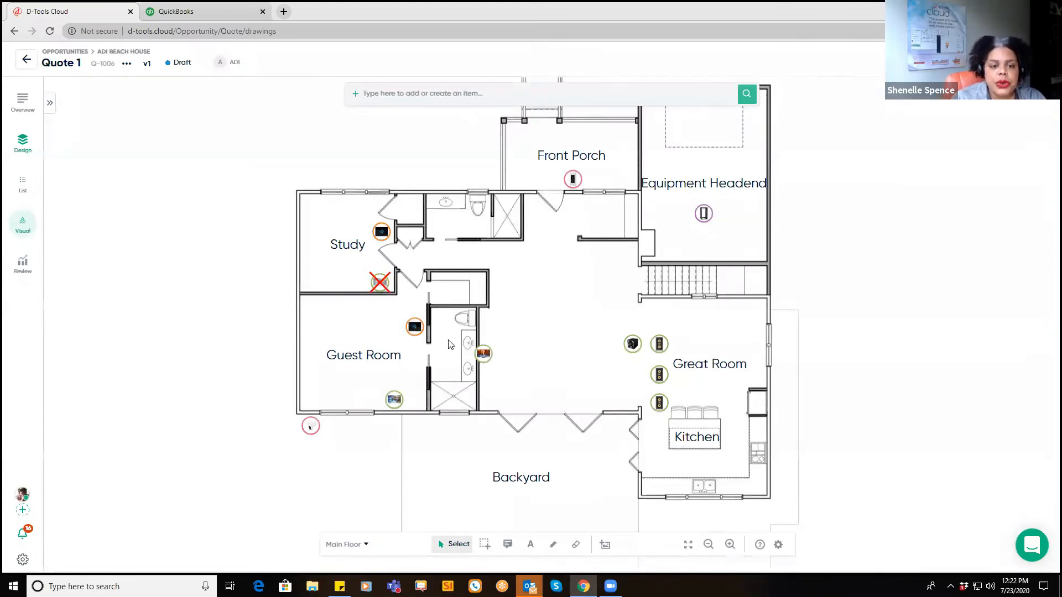
{"action": "left_click", "coordinate": [384, 284]}
{"action": "key", "text": "Delete"}
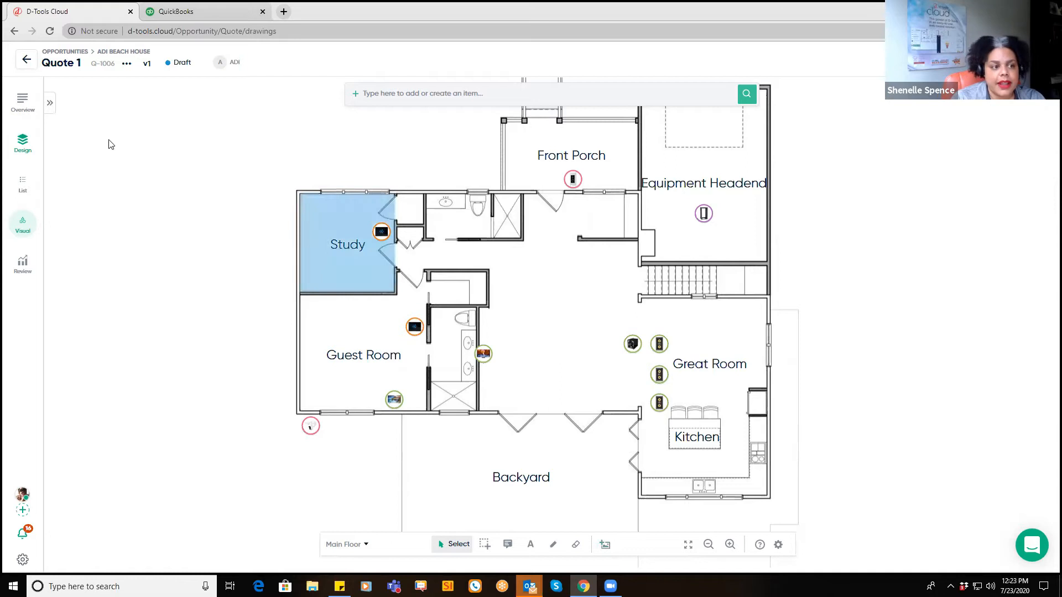
{"action": "left_click", "coordinate": [49, 103]}
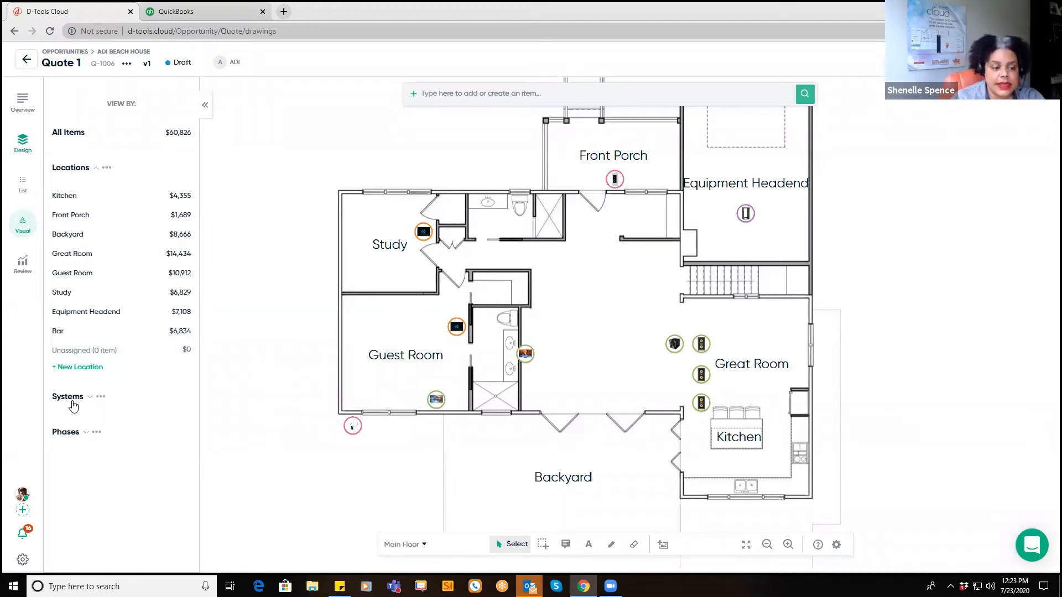
Step: Search 'in-ceiling' and place In-Ceiling Speakers in the Study, Guest Room and Backyard
{"action": "left_click", "coordinate": [452, 93]}
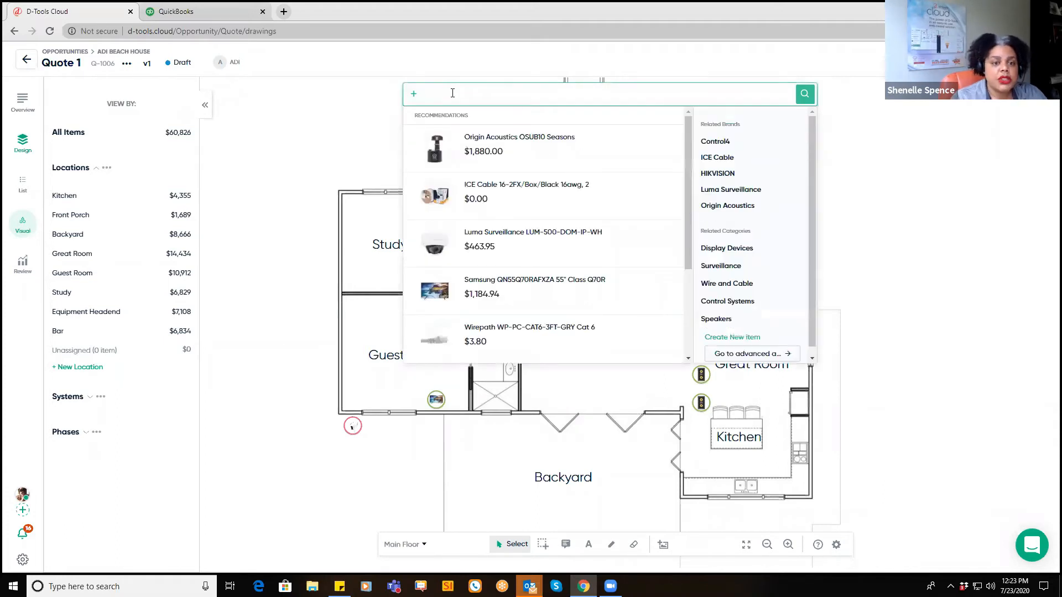
{"action": "type", "text": "in-cei"}
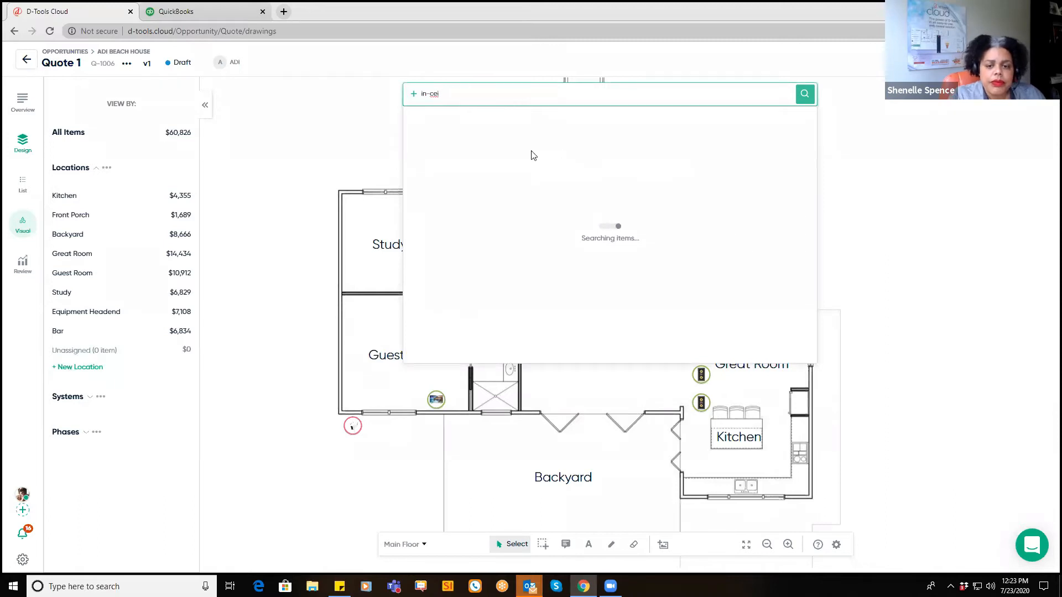
{"action": "type", "text": "ling"}
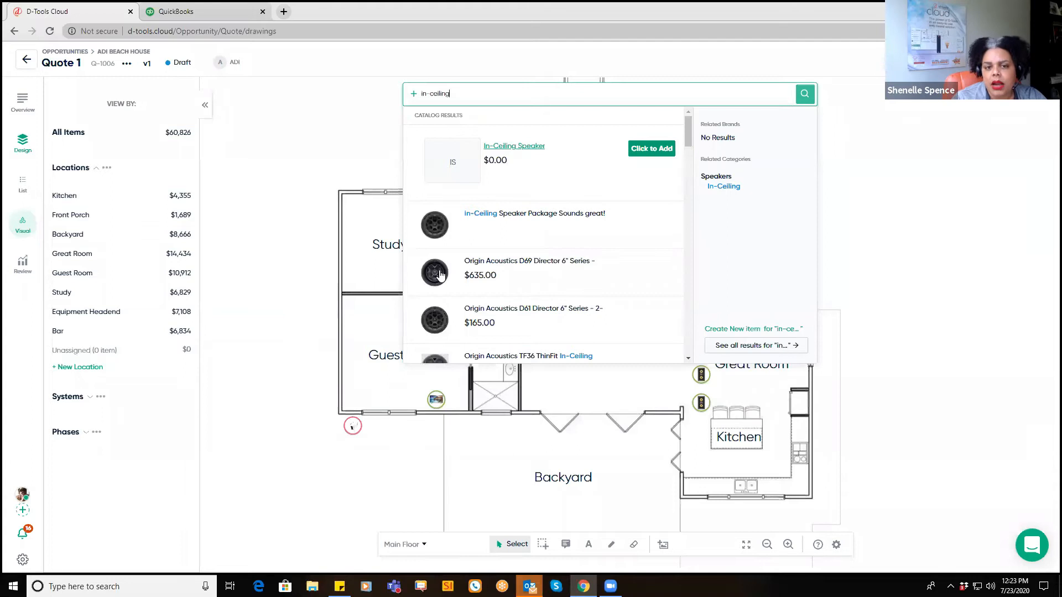
{"action": "left_click", "coordinate": [643, 152]}
{"action": "left_click", "coordinate": [368, 216]}
{"action": "left_click", "coordinate": [368, 317]}
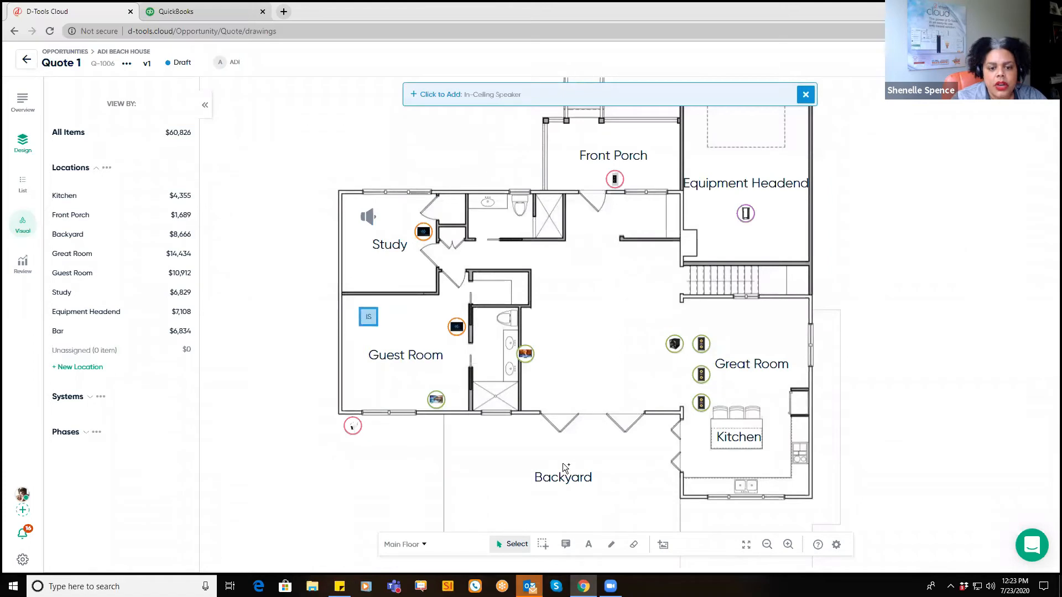
{"action": "left_click", "coordinate": [644, 448]}
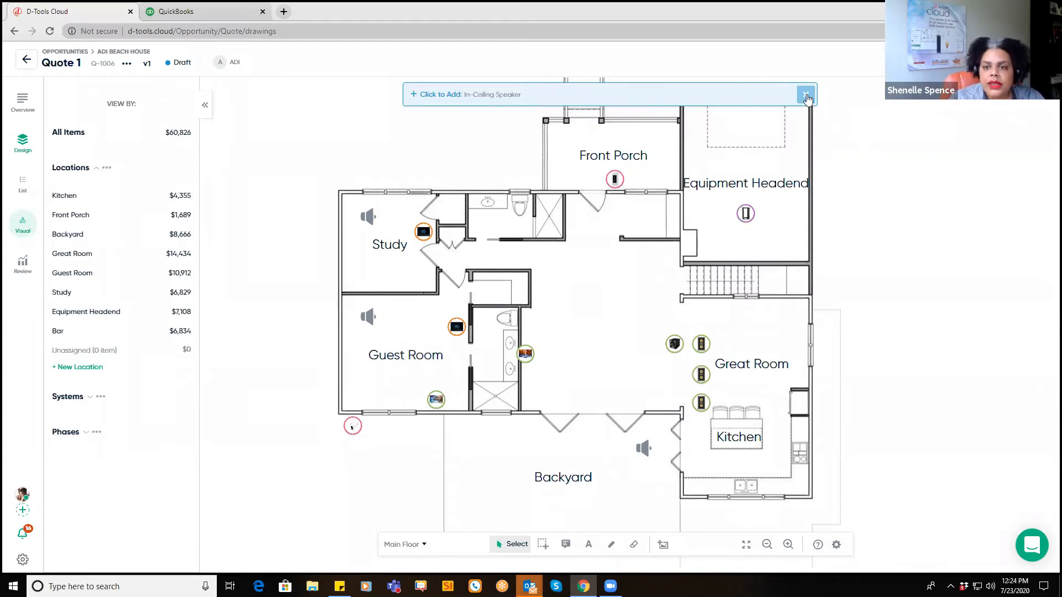
Step: Replace all three placed In-Ceiling Speakers with the Origin Acoustics D69 SCD69000
{"action": "left_click", "coordinate": [642, 450]}
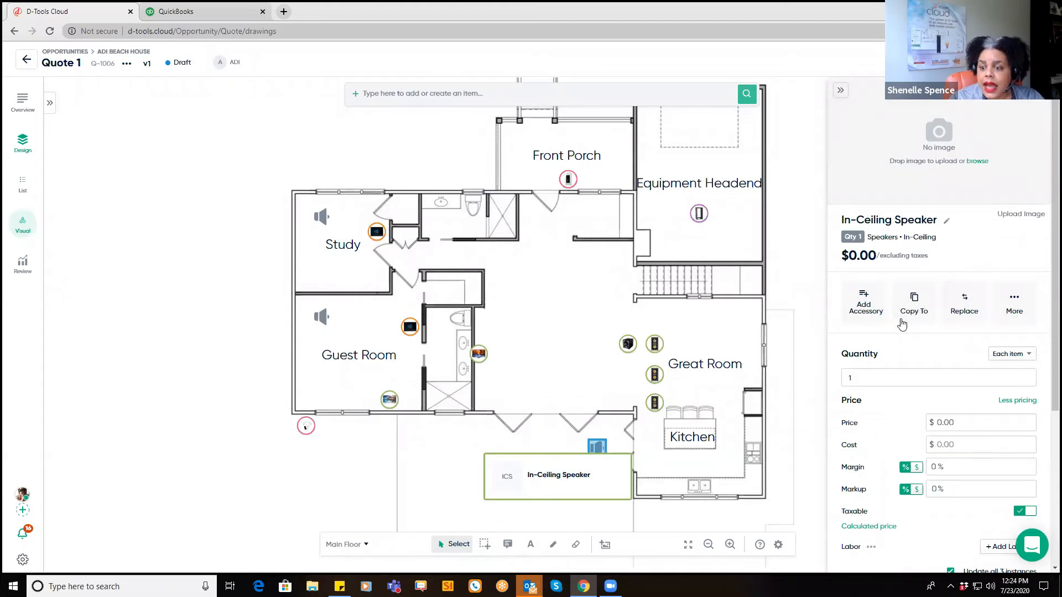
{"action": "left_click", "coordinate": [964, 310]}
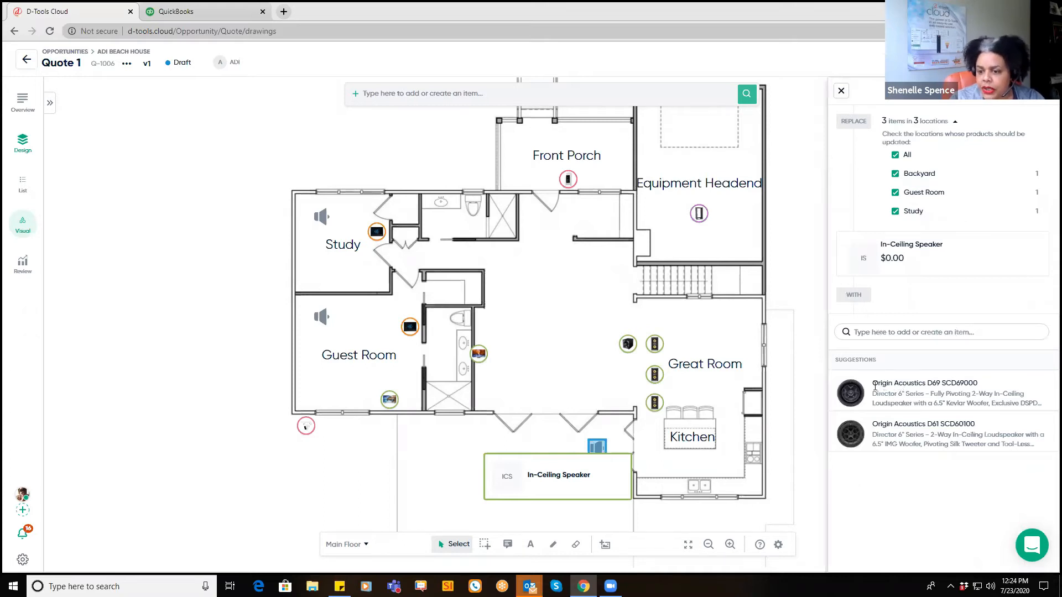
{"action": "mouse_move", "coordinate": [885, 391]}
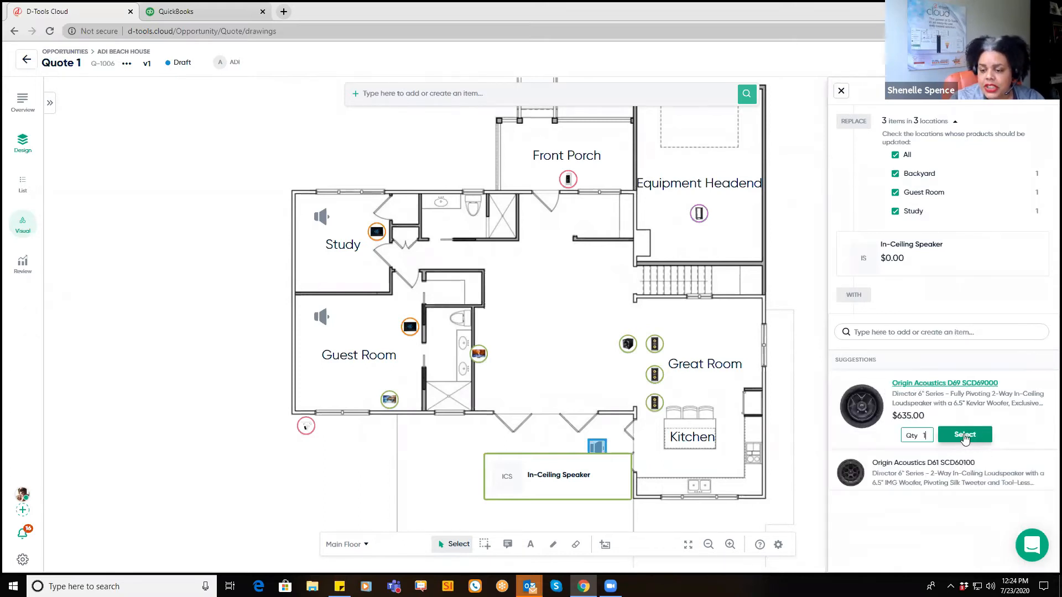
{"action": "left_click", "coordinate": [965, 435]}
{"action": "left_click", "coordinate": [878, 464]}
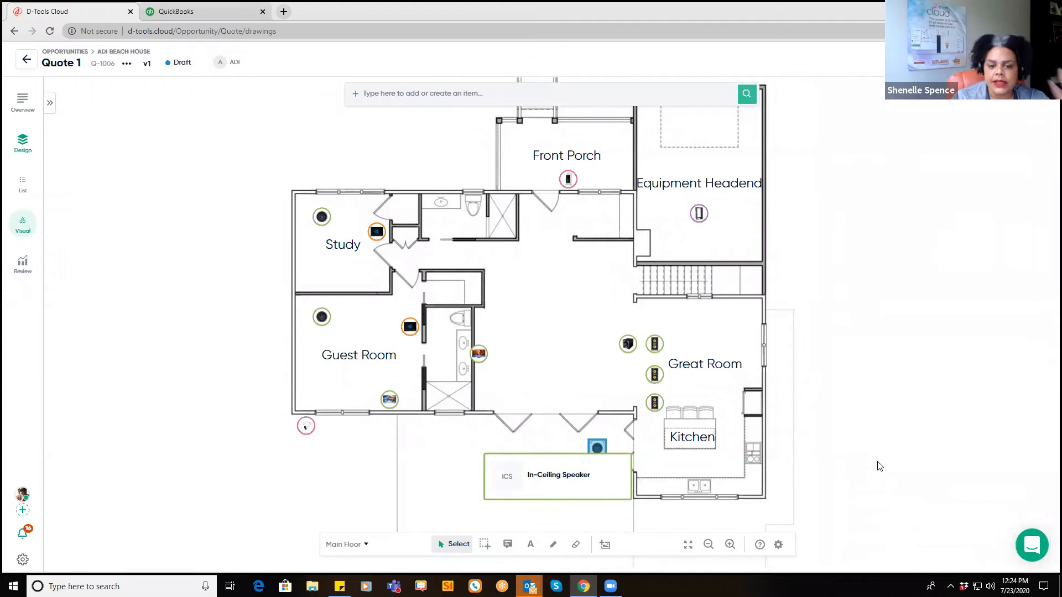
{"action": "mouse_move", "coordinate": [599, 451]}
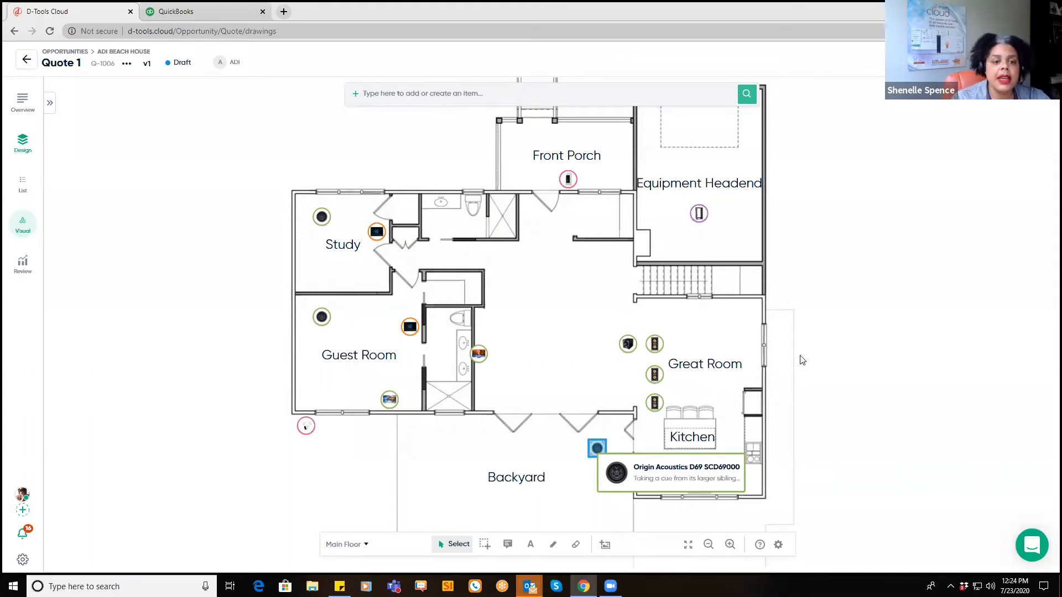
Step: Review Quote 1's pricing by location, then open the Product breakdown ($62,401.97, 53.61% margin)
{"action": "left_click", "coordinate": [22, 266]}
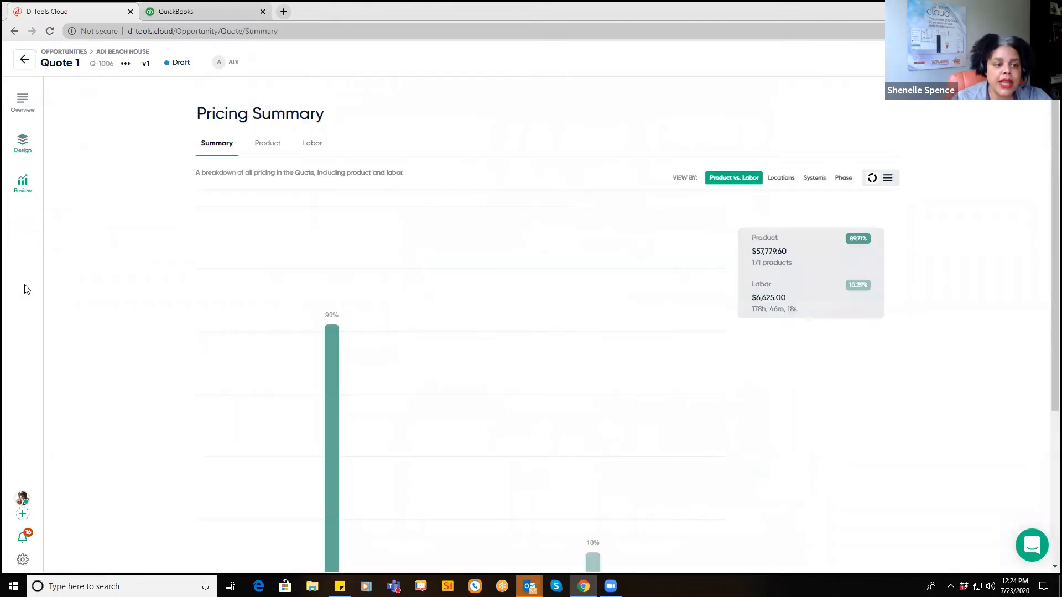
{"action": "scroll", "coordinate": [540, 276], "scroll_direction": "down", "scroll_amount": 1}
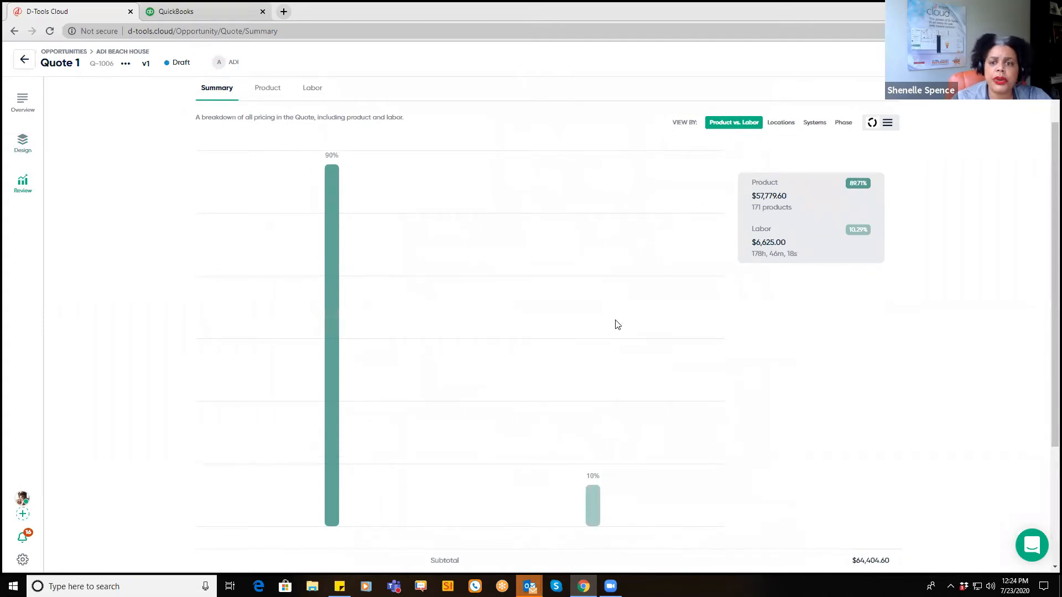
{"action": "left_click", "coordinate": [781, 122]}
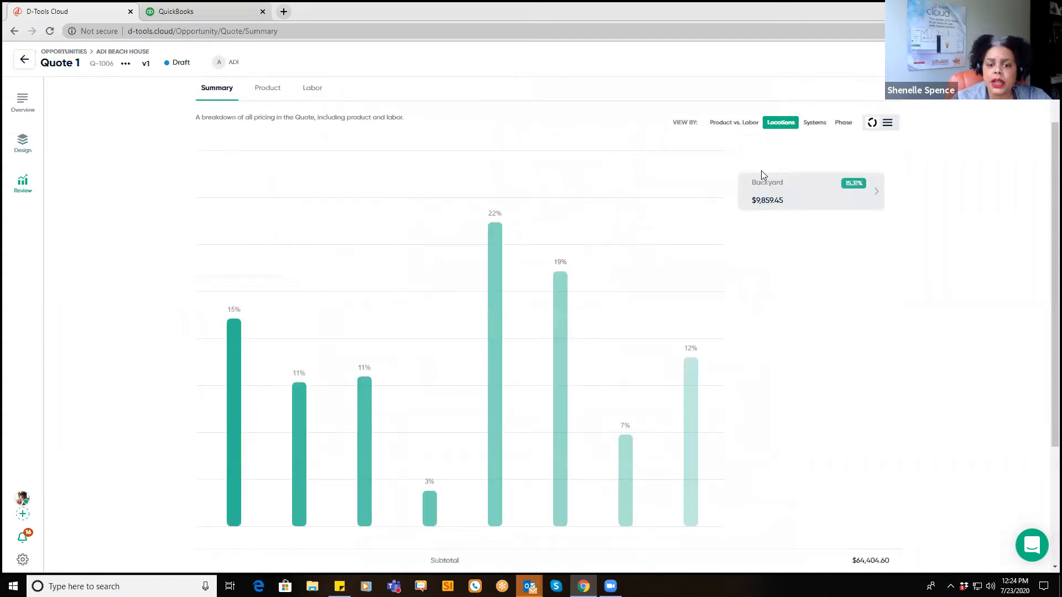
{"action": "left_click", "coordinate": [877, 196]}
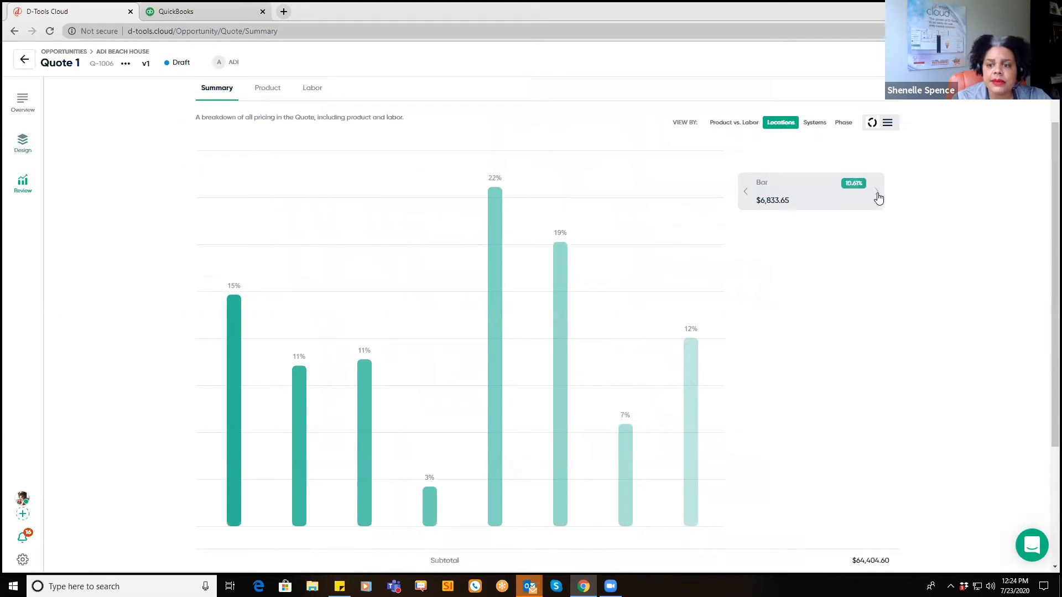
{"action": "left_click", "coordinate": [877, 196]}
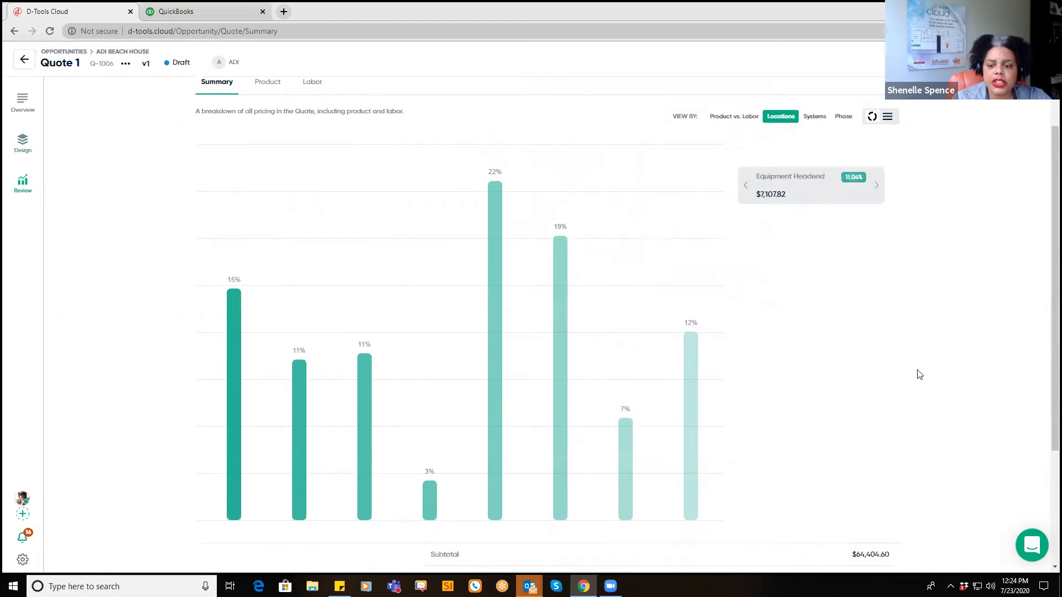
{"action": "scroll", "coordinate": [917, 373], "scroll_direction": "down", "scroll_amount": 2}
{"action": "scroll", "coordinate": [919, 375], "scroll_direction": "down", "scroll_amount": 1}
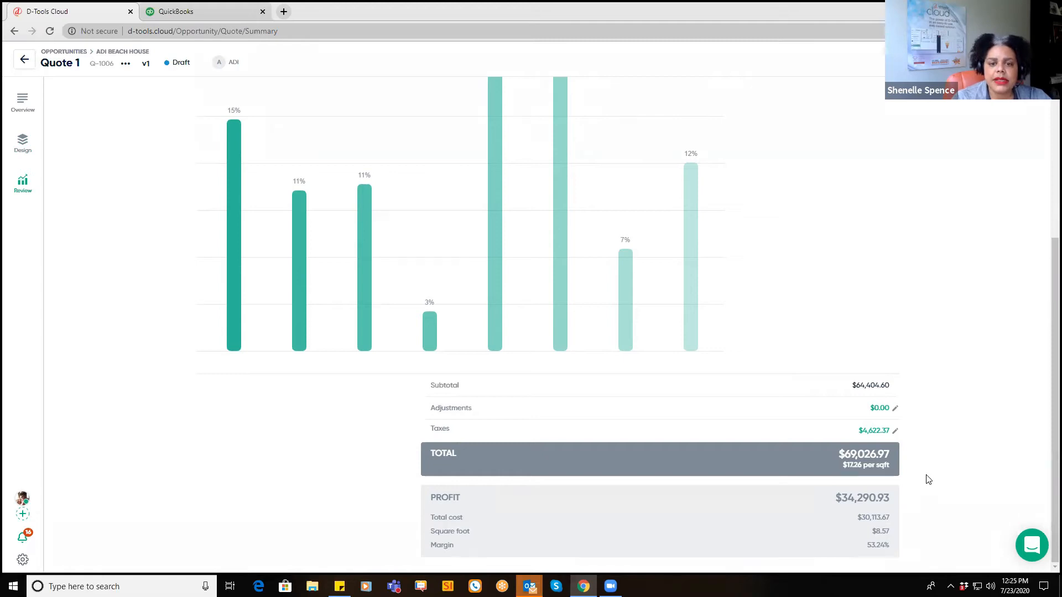
{"action": "scroll", "coordinate": [929, 479], "scroll_direction": "up", "scroll_amount": 4}
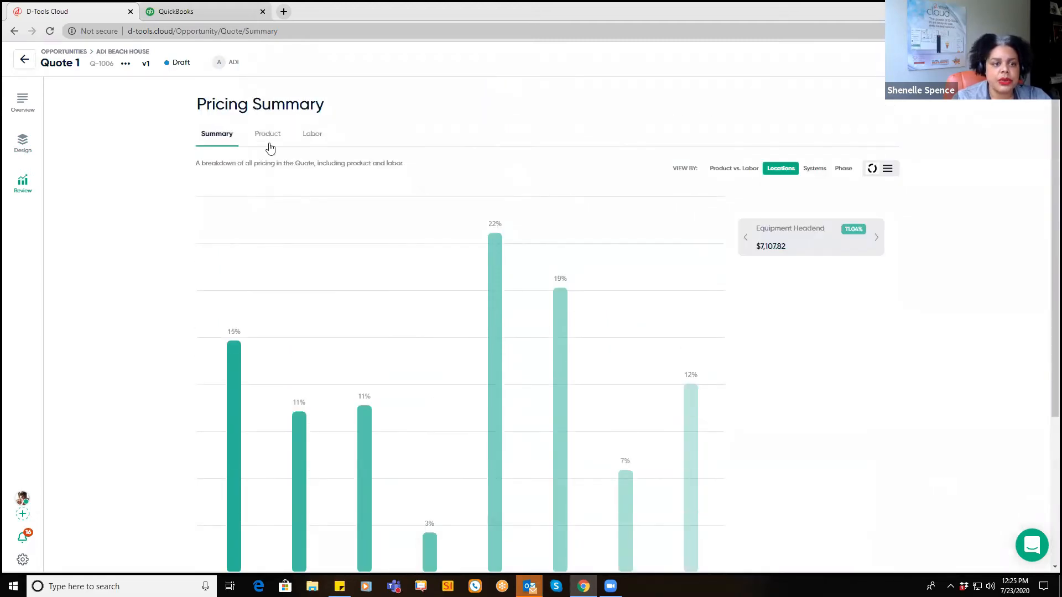
{"action": "left_click", "coordinate": [266, 137]}
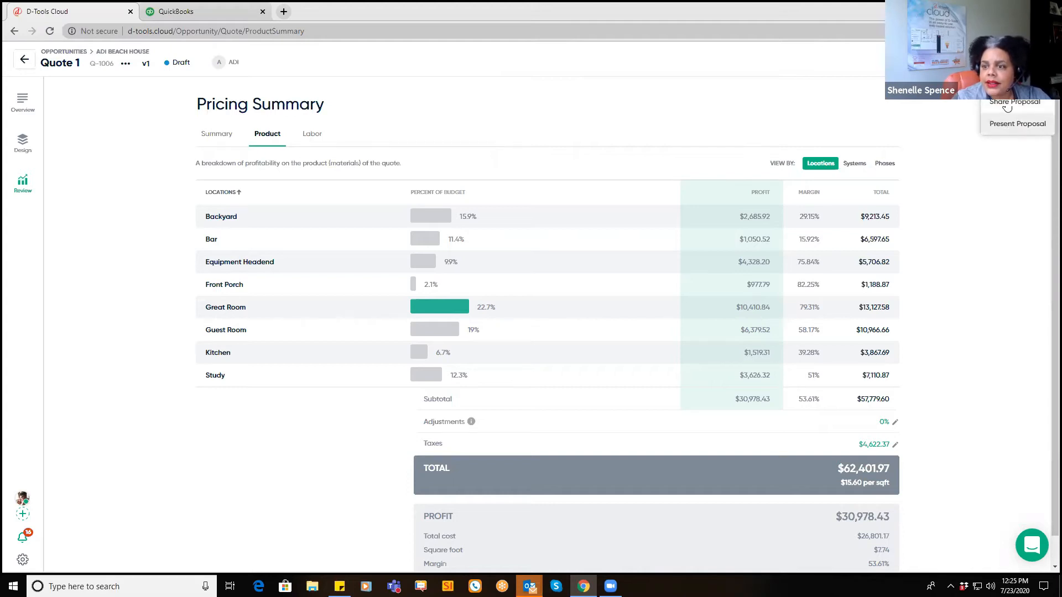
Step: Present Quote 1 as a client proposal and view its Distributed Audio Video portfolio page
{"action": "left_click", "coordinate": [1026, 121]}
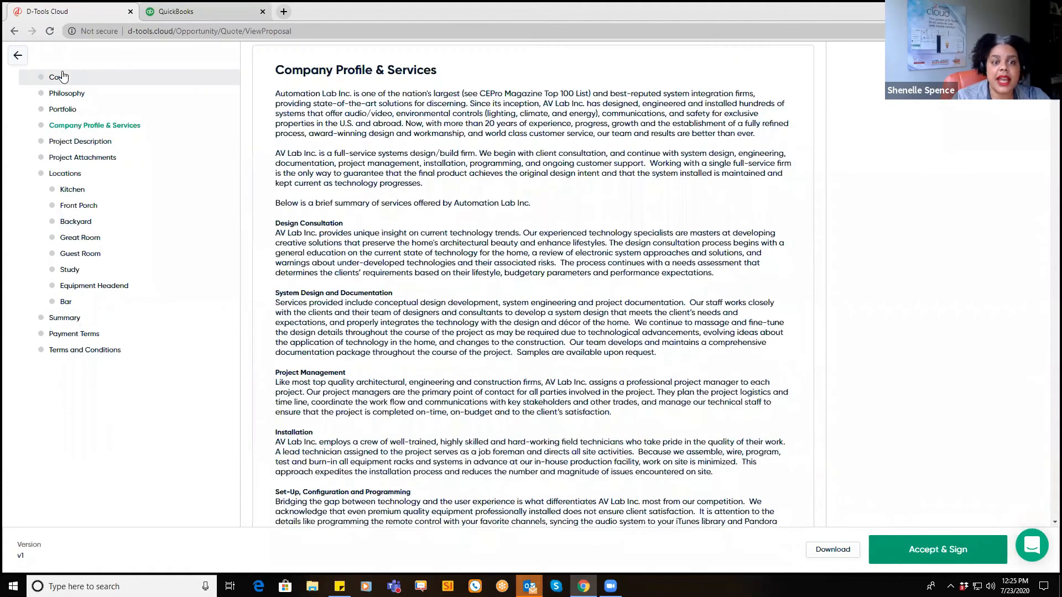
{"action": "left_click", "coordinate": [57, 77]}
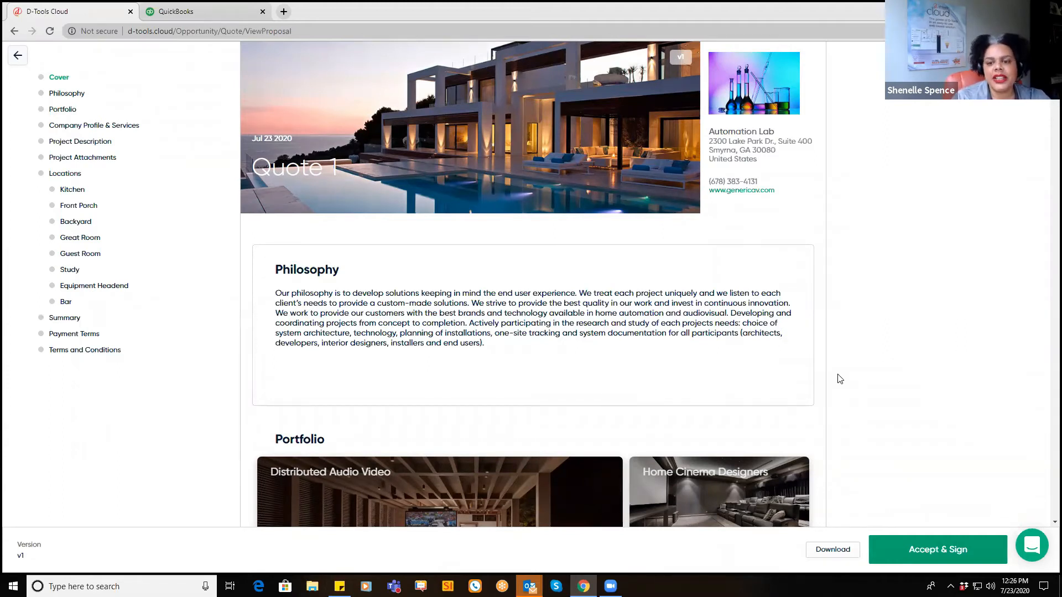
{"action": "scroll", "coordinate": [840, 381], "scroll_direction": "down", "scroll_amount": 2}
{"action": "scroll", "coordinate": [840, 382], "scroll_direction": "down", "scroll_amount": 4}
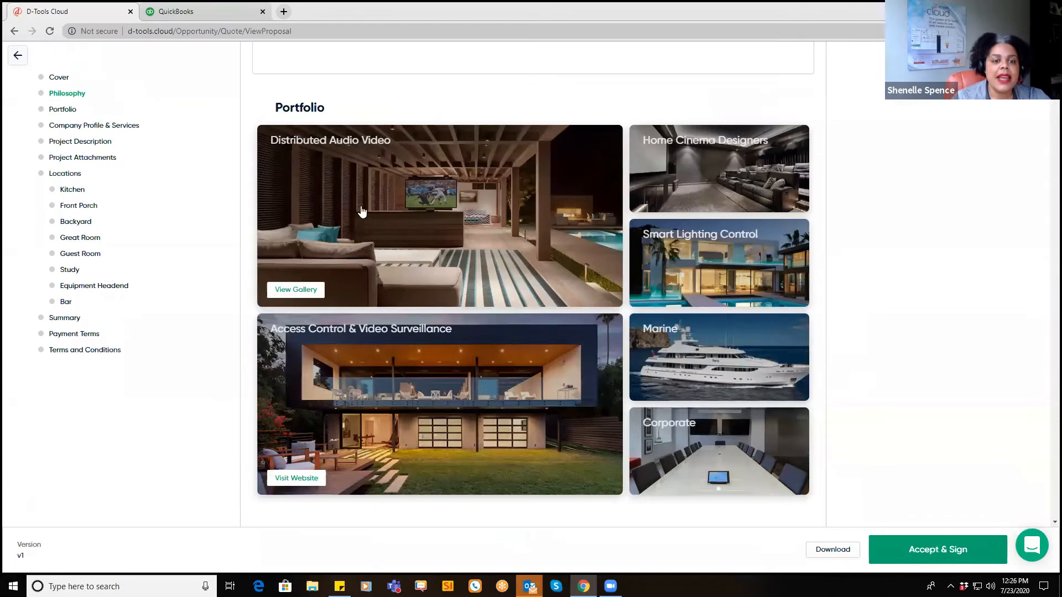
{"action": "left_click", "coordinate": [422, 223]}
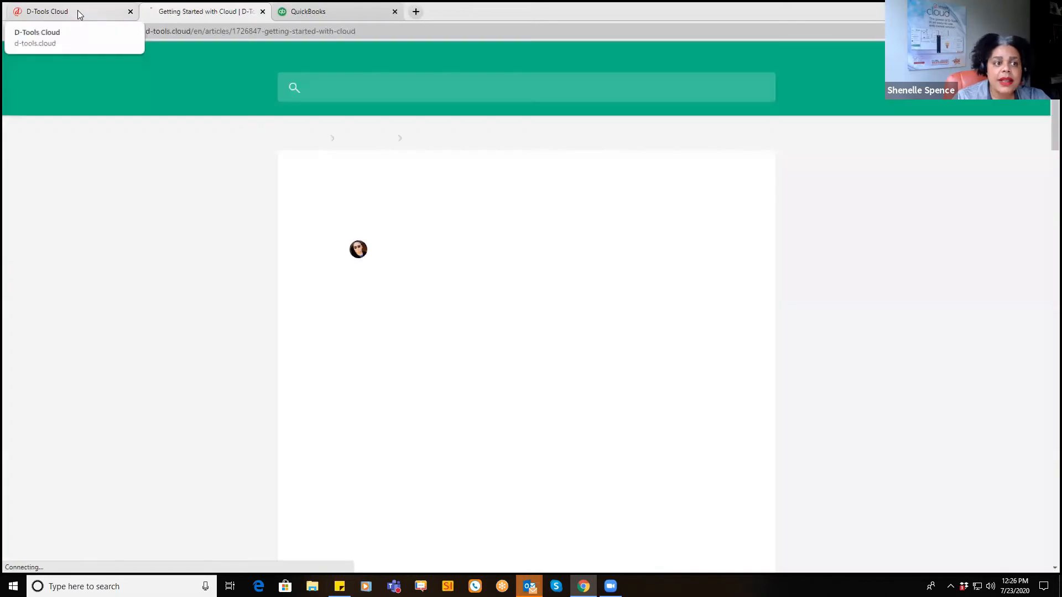
{"action": "left_click", "coordinate": [78, 10]}
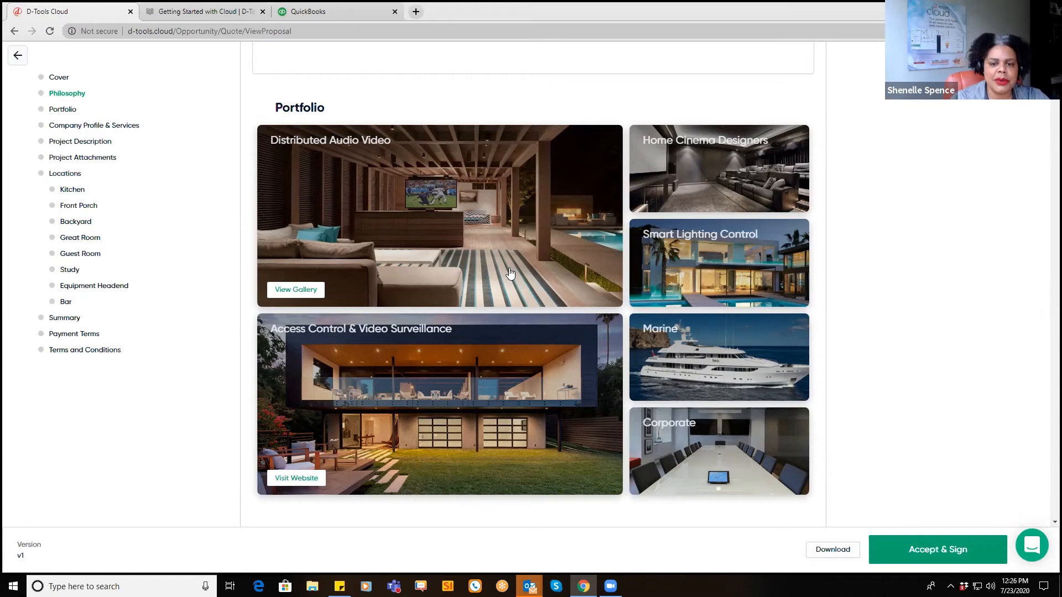
Step: Scroll the proposal down through its sections to Project Attachments
{"action": "scroll", "coordinate": [509, 272], "scroll_direction": "down", "scroll_amount": 1}
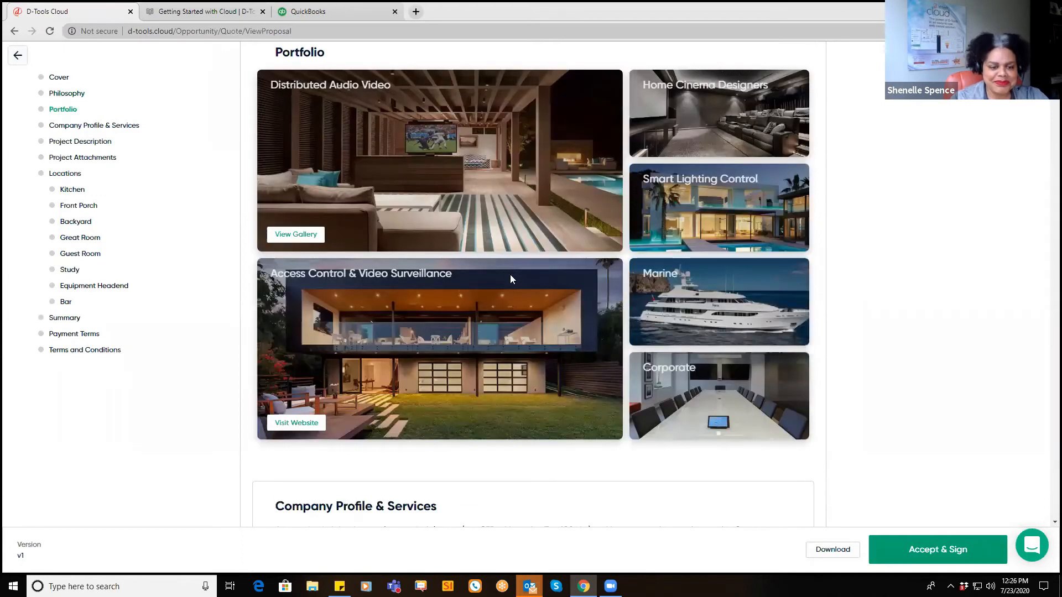
{"action": "scroll", "coordinate": [510, 278], "scroll_direction": "down", "scroll_amount": 3}
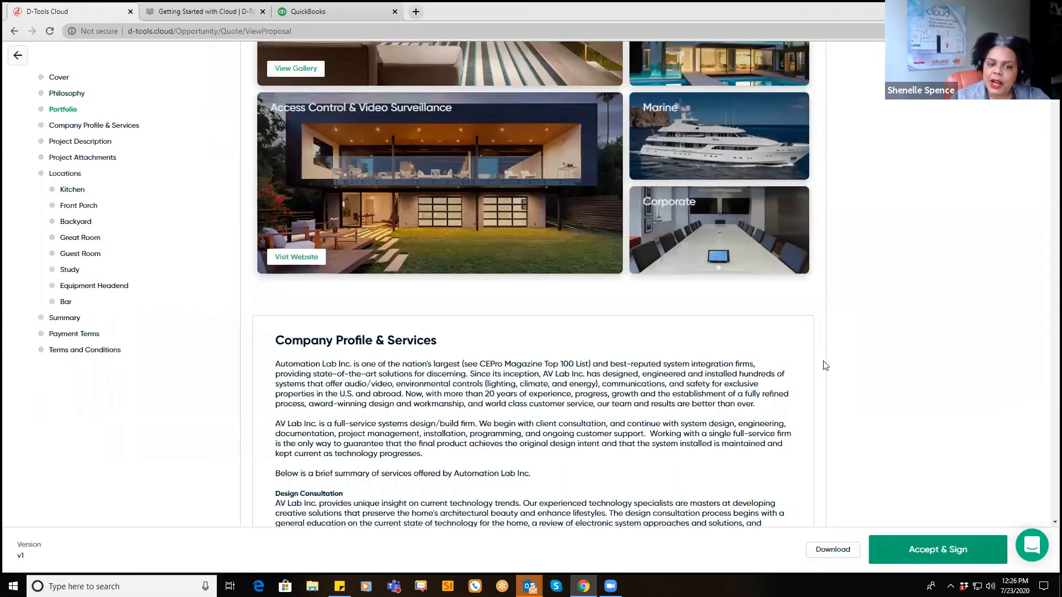
{"action": "scroll", "coordinate": [823, 365], "scroll_direction": "down", "scroll_amount": 4}
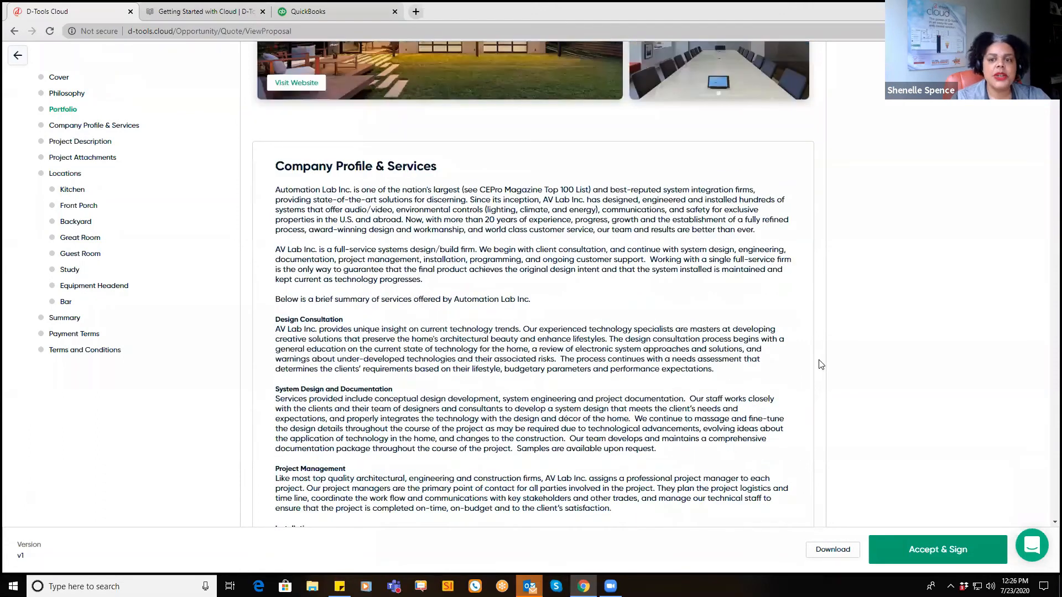
{"action": "scroll", "coordinate": [820, 364], "scroll_direction": "down", "scroll_amount": 1}
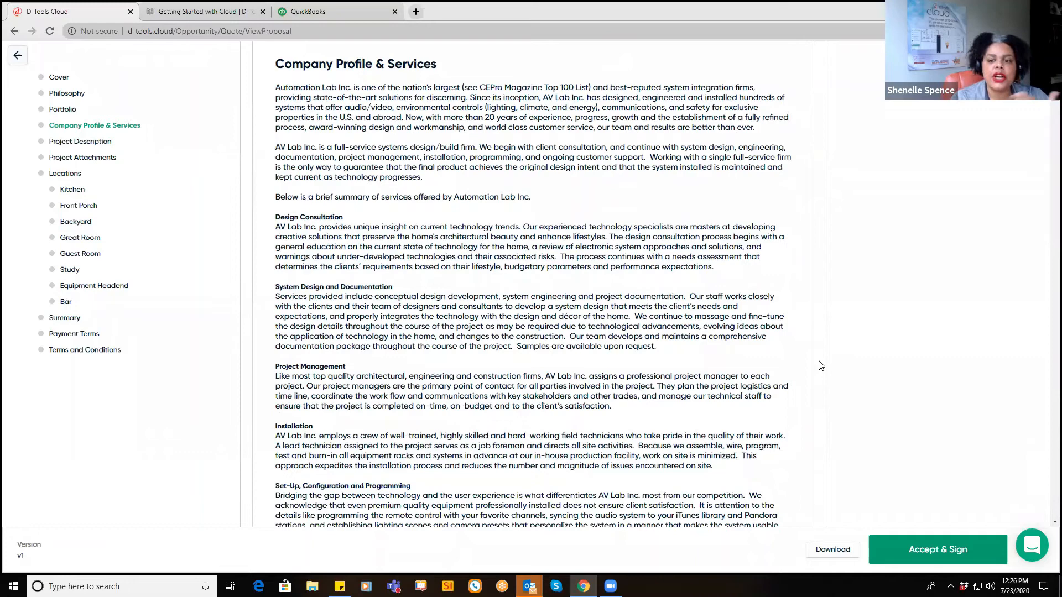
{"action": "scroll", "coordinate": [820, 365], "scroll_direction": "down", "scroll_amount": 4}
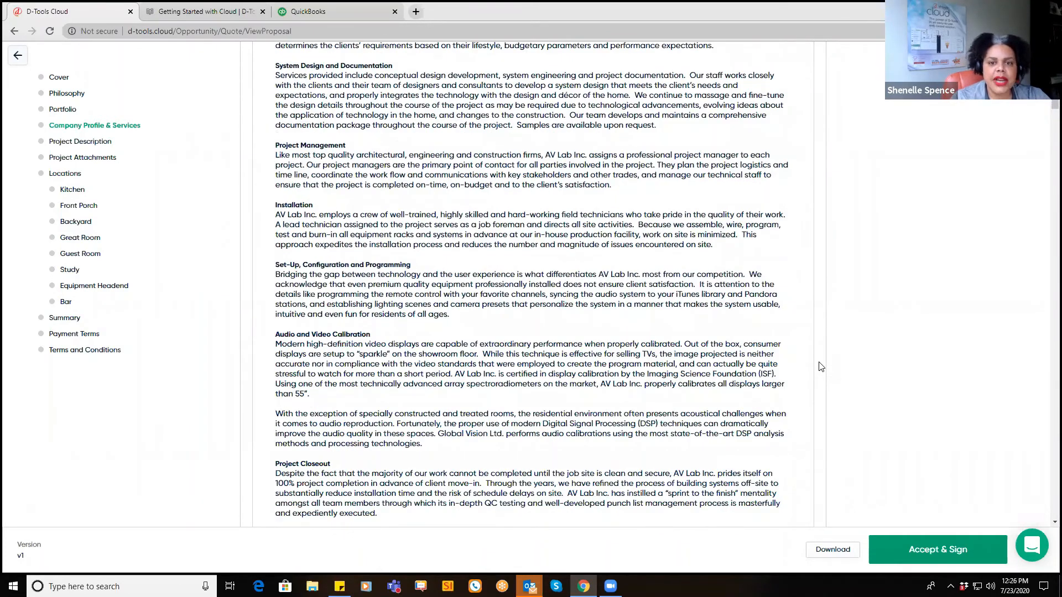
{"action": "scroll", "coordinate": [820, 366], "scroll_direction": "down", "scroll_amount": 7}
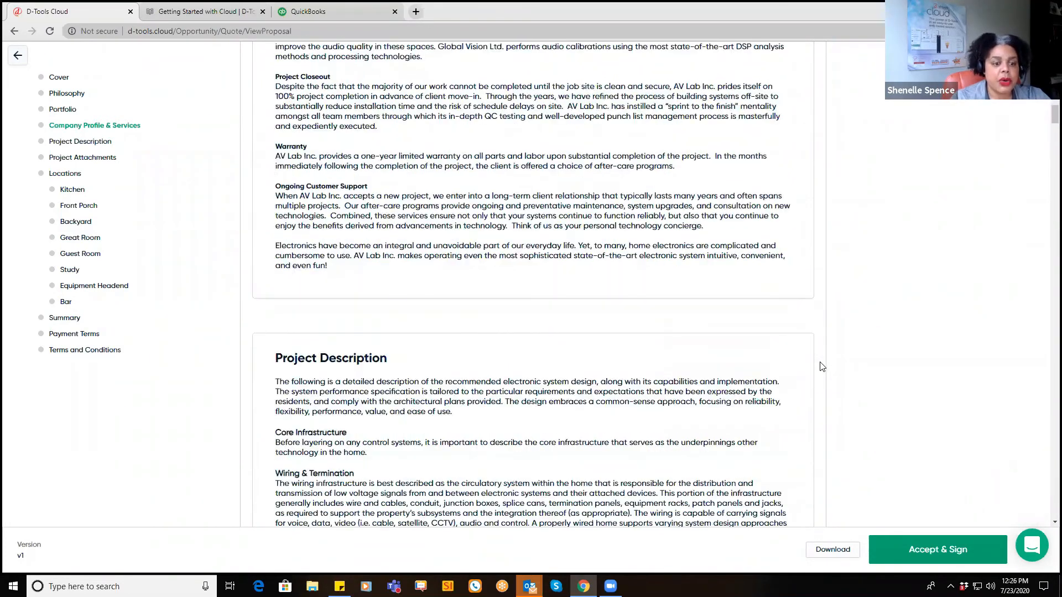
{"action": "scroll", "coordinate": [821, 366], "scroll_direction": "down", "scroll_amount": 4}
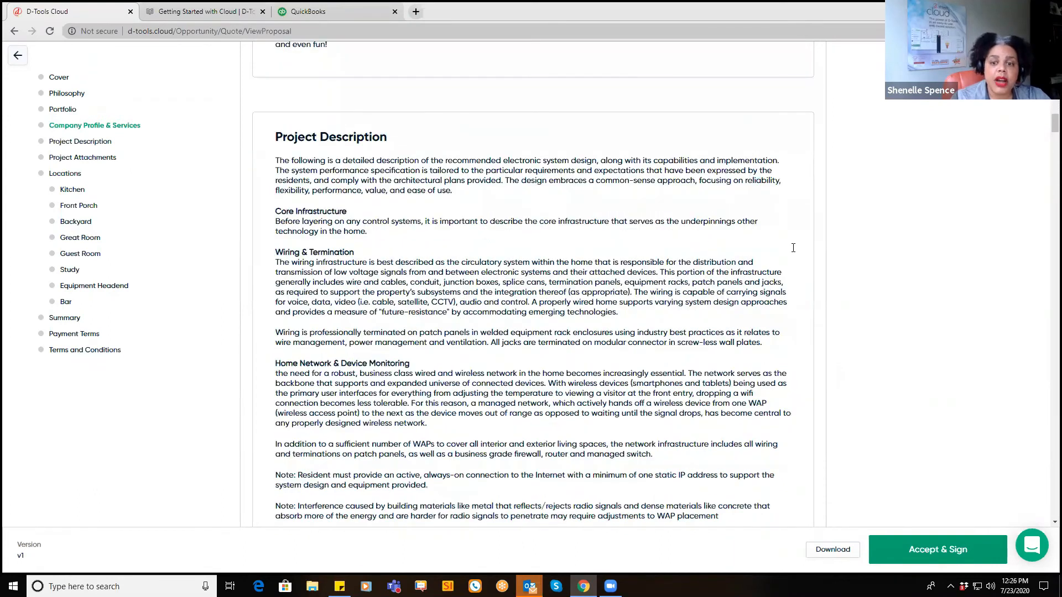
{"action": "scroll", "coordinate": [792, 247], "scroll_direction": "down", "scroll_amount": 1}
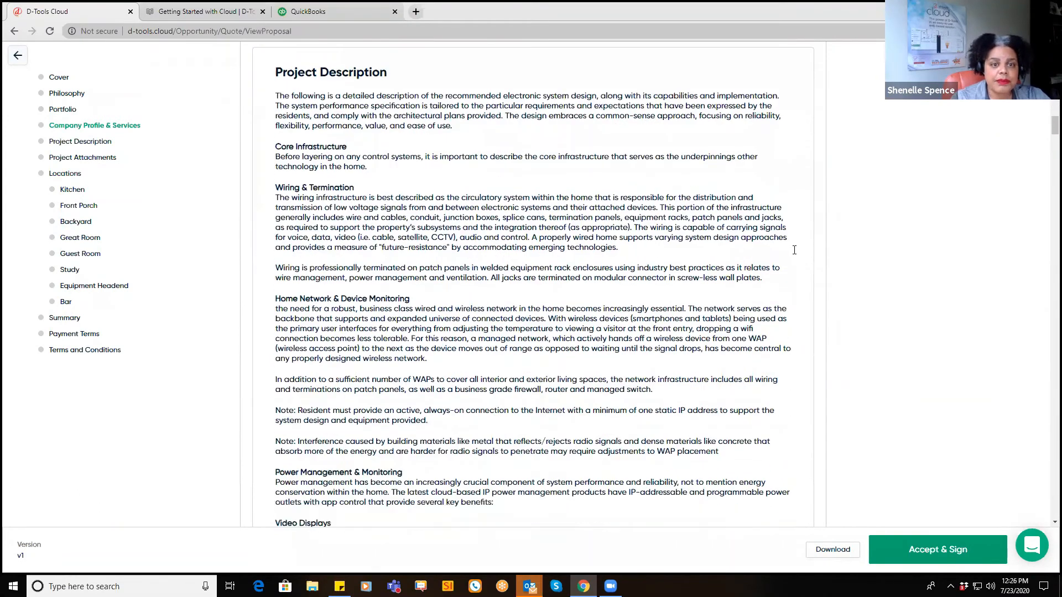
{"action": "scroll", "coordinate": [794, 250], "scroll_direction": "down", "scroll_amount": 12}
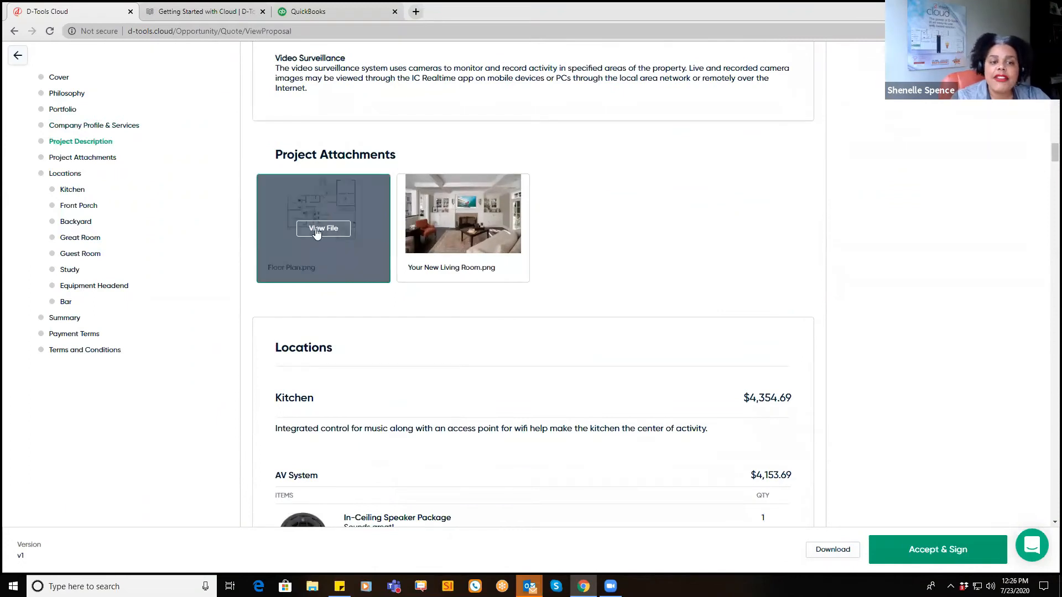
Step: Preview Floor Plan.png full size, close it, and continue to the Locations section
{"action": "left_click", "coordinate": [315, 229]}
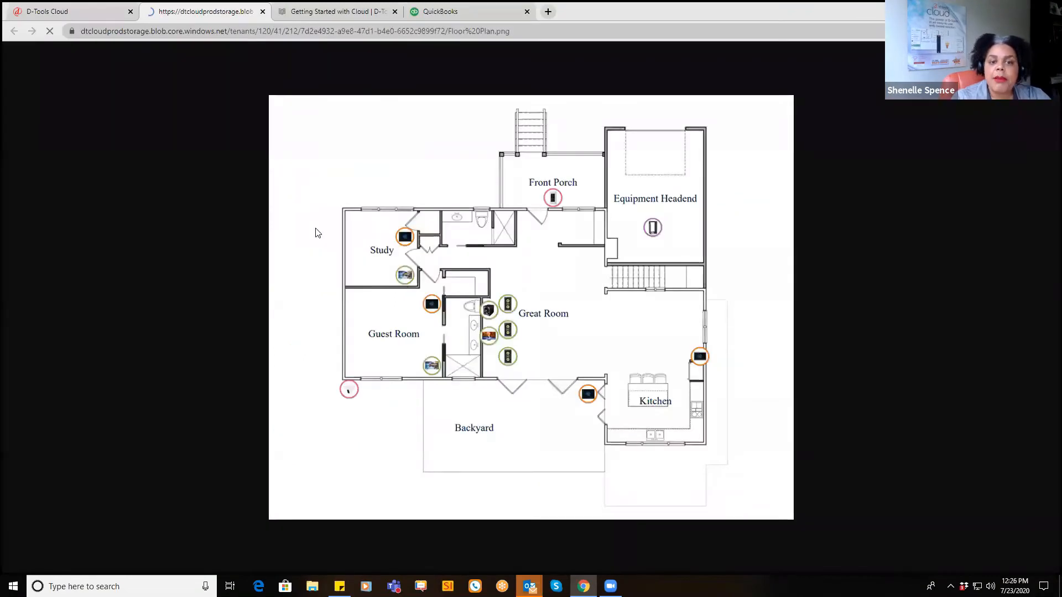
{"action": "left_click", "coordinate": [262, 11]}
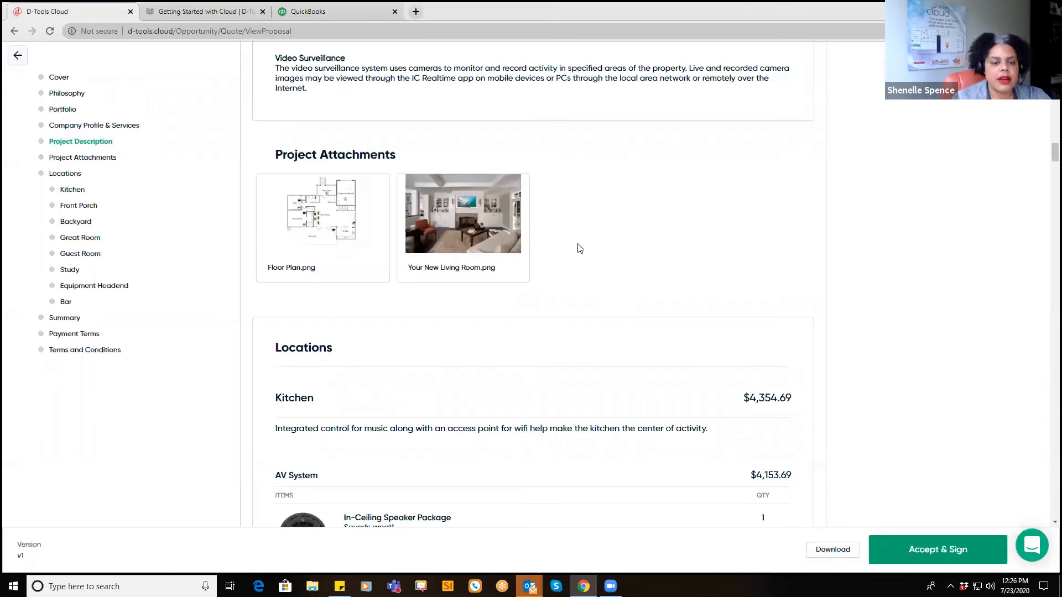
{"action": "mouse_move", "coordinate": [504, 256]}
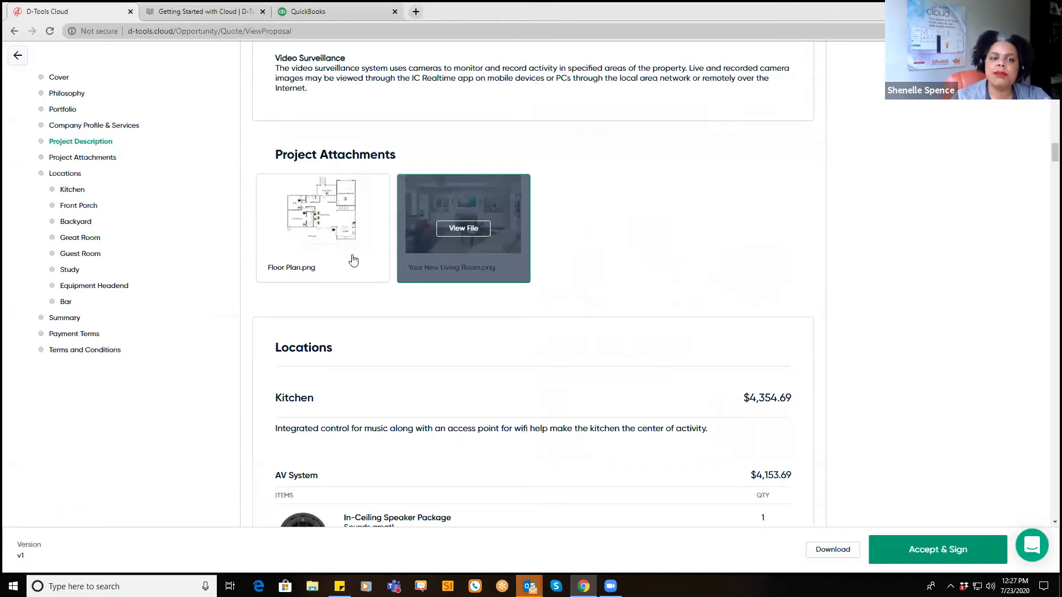
{"action": "mouse_move", "coordinate": [353, 260]}
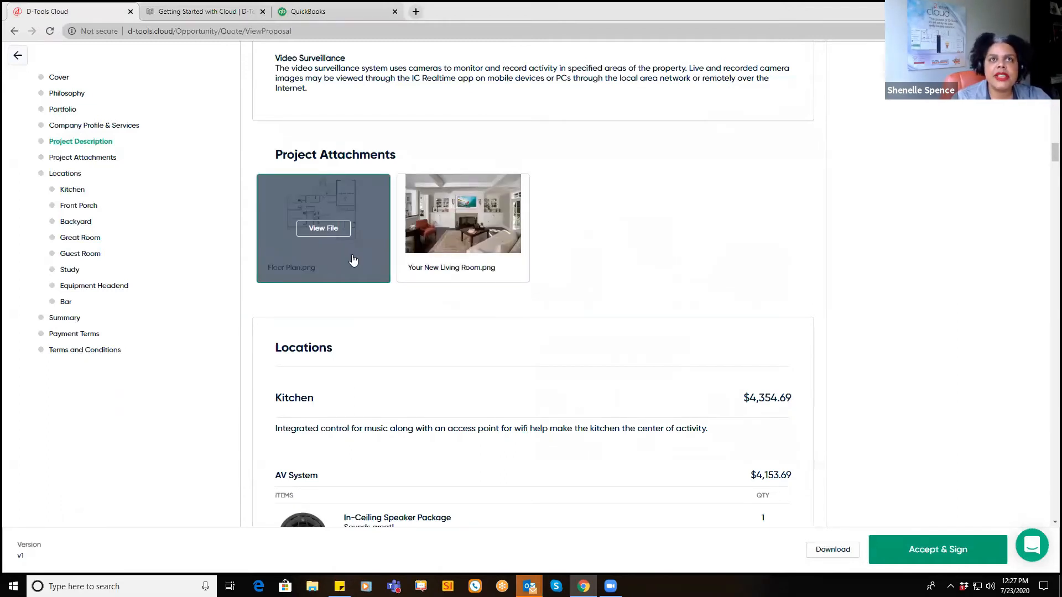
{"action": "mouse_move", "coordinate": [457, 262]}
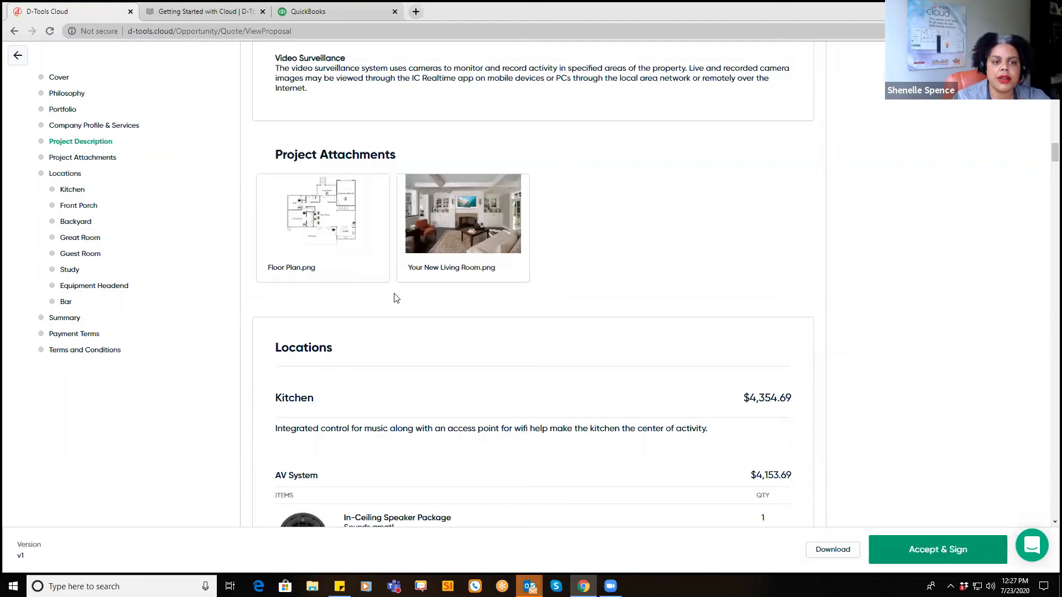
{"action": "scroll", "coordinate": [395, 297], "scroll_direction": "down", "scroll_amount": 3}
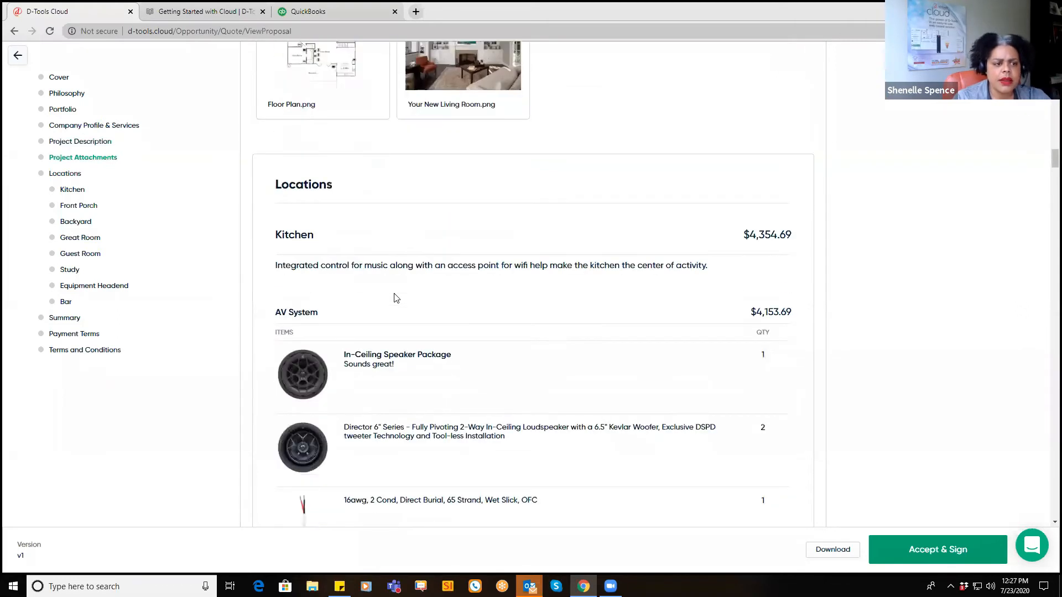
Step: Inspect the Kitchen speaker package and the T3 Series 7 In-Wall Touch Screen's Product Data
{"action": "scroll", "coordinate": [520, 285], "scroll_direction": "down", "scroll_amount": 3}
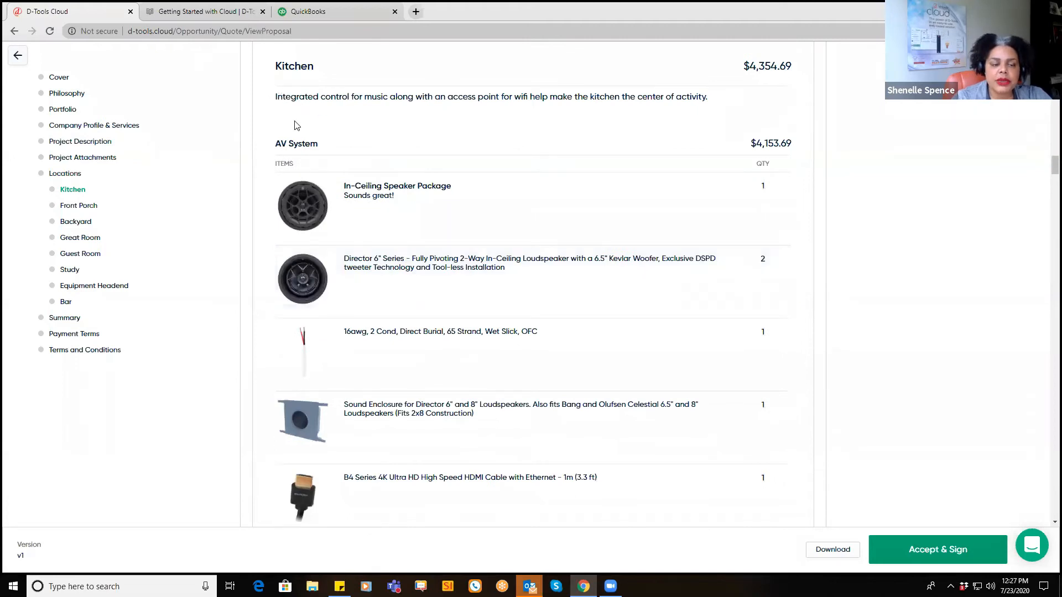
{"action": "left_click", "coordinate": [302, 207]}
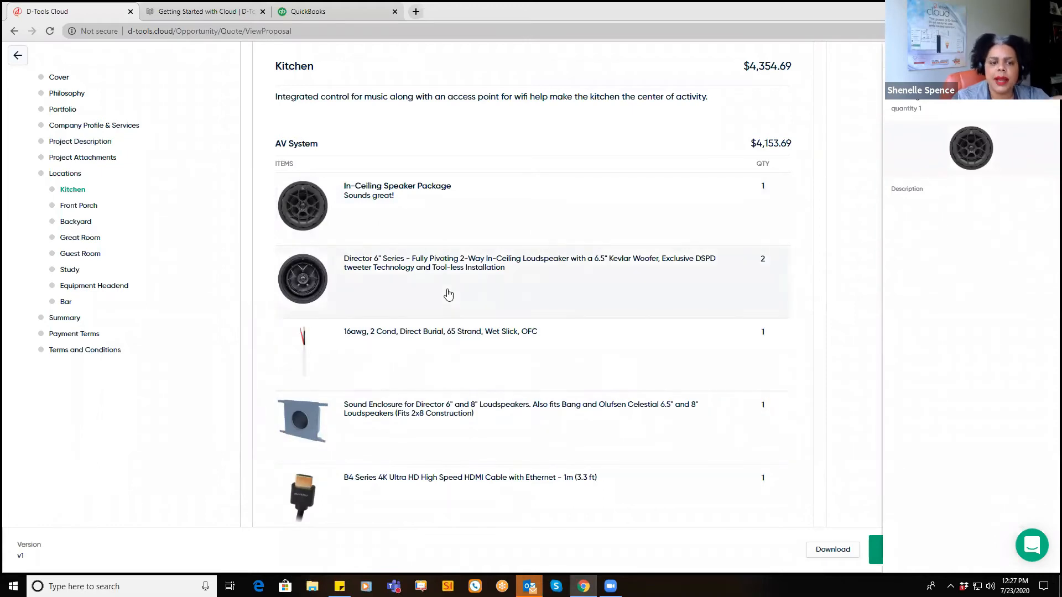
{"action": "scroll", "coordinate": [447, 298], "scroll_direction": "down", "scroll_amount": 2}
{"action": "scroll", "coordinate": [343, 425], "scroll_direction": "down", "scroll_amount": 2}
{"action": "left_click", "coordinate": [312, 422]}
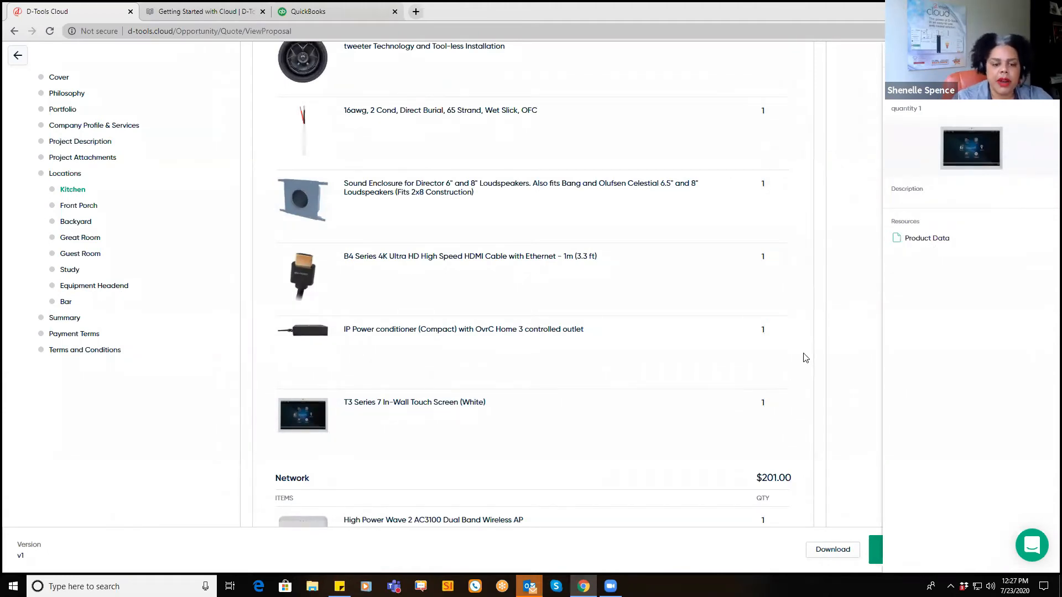
{"action": "scroll", "coordinate": [804, 363], "scroll_direction": "down", "scroll_amount": 3}
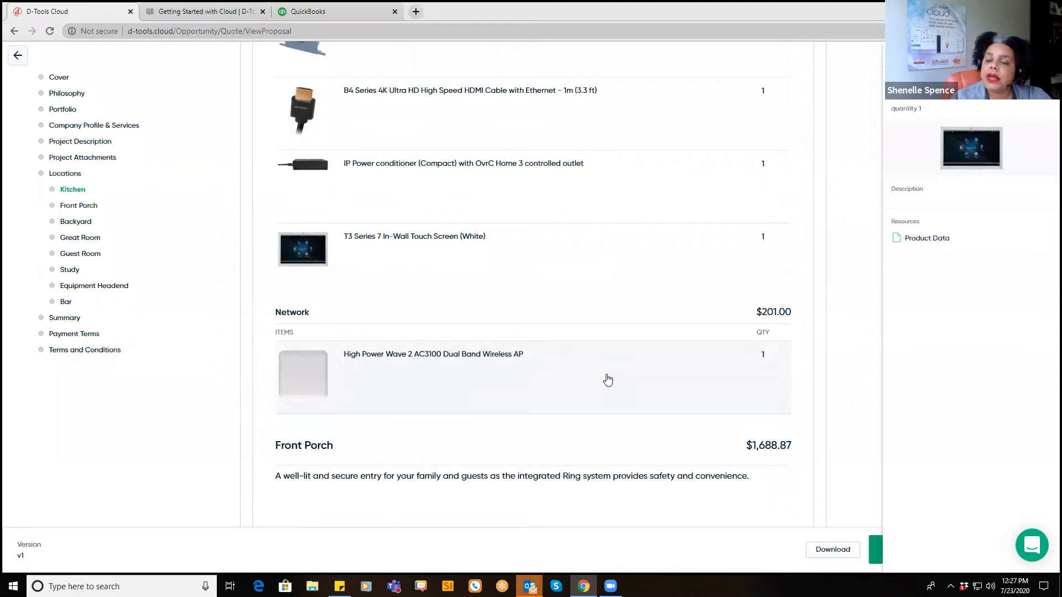
{"action": "scroll", "coordinate": [607, 380], "scroll_direction": "up", "scroll_amount": 2}
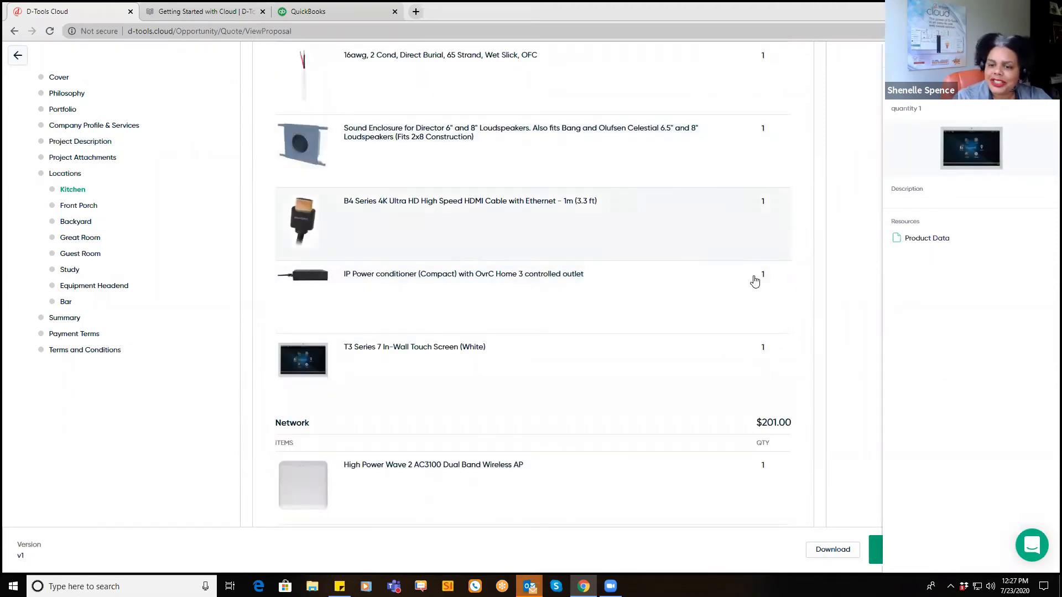
{"action": "scroll", "coordinate": [786, 426], "scroll_direction": "down", "scroll_amount": 4}
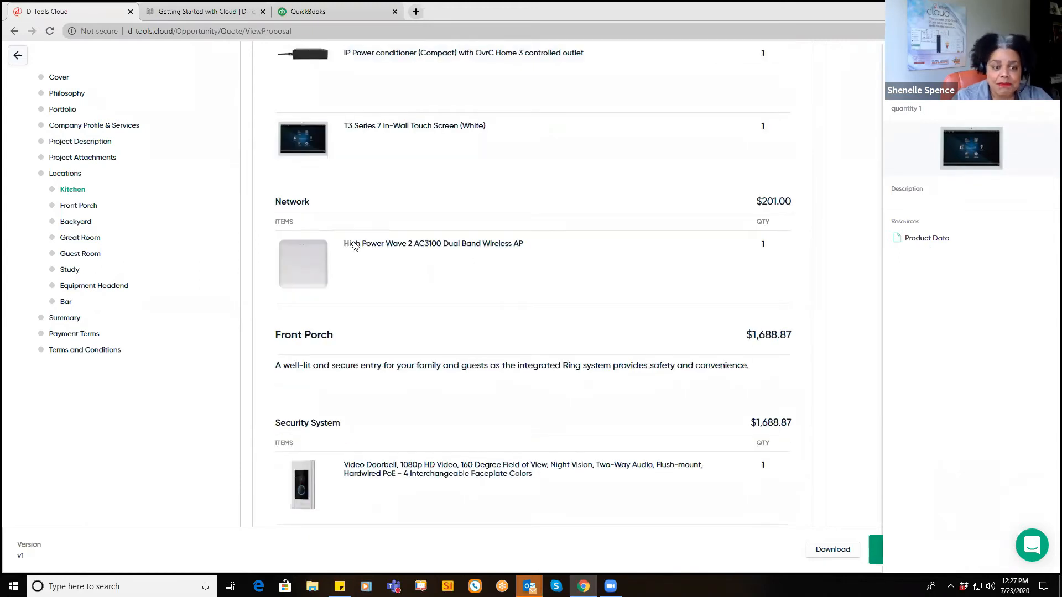
{"action": "scroll", "coordinate": [299, 351], "scroll_direction": "down", "scroll_amount": 2}
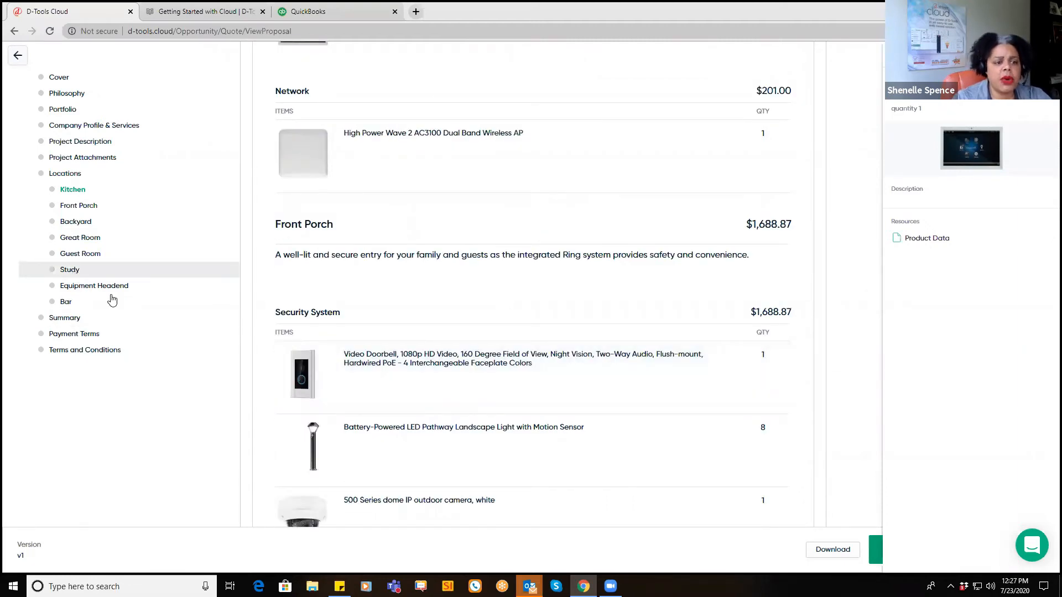
Step: Jump through Guest Room, Study and Equipment Headend, viewing the 70V/8-ohm amplifier and 27SP/20D rack details
{"action": "left_click", "coordinate": [78, 254]}
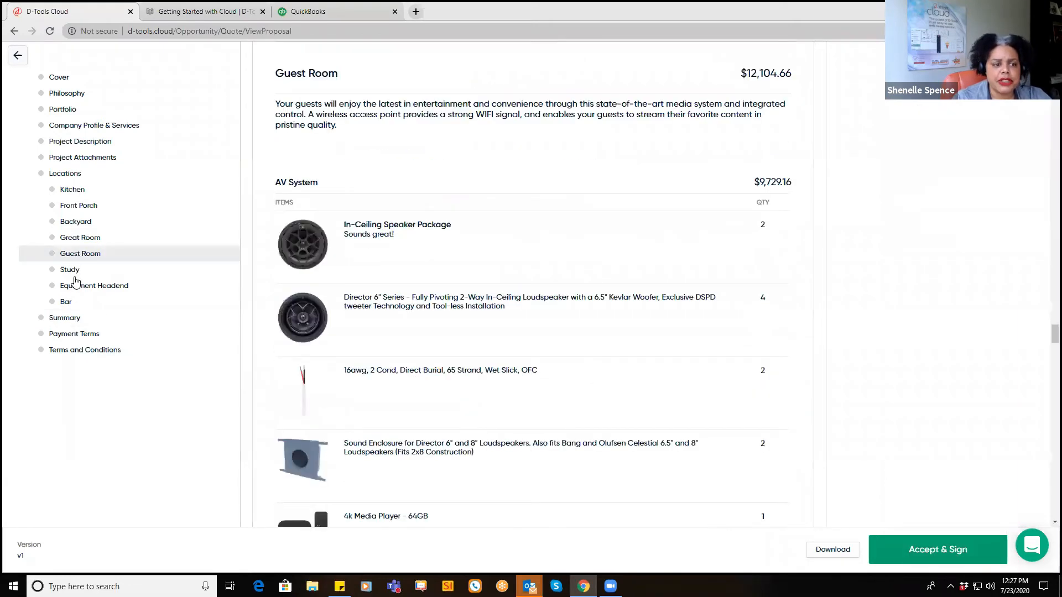
{"action": "left_click", "coordinate": [71, 270]}
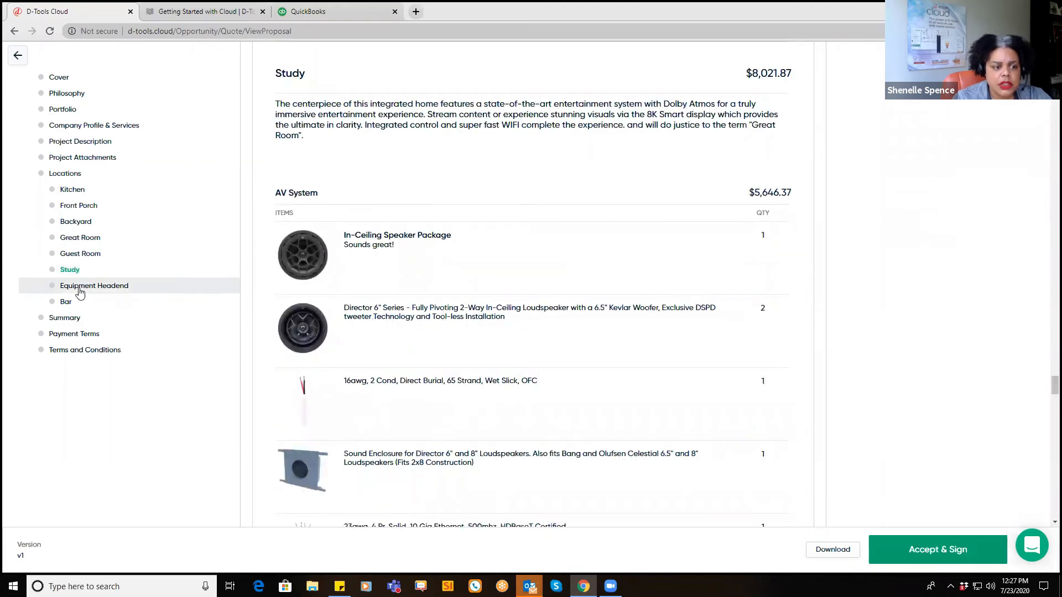
{"action": "left_click", "coordinate": [78, 290]}
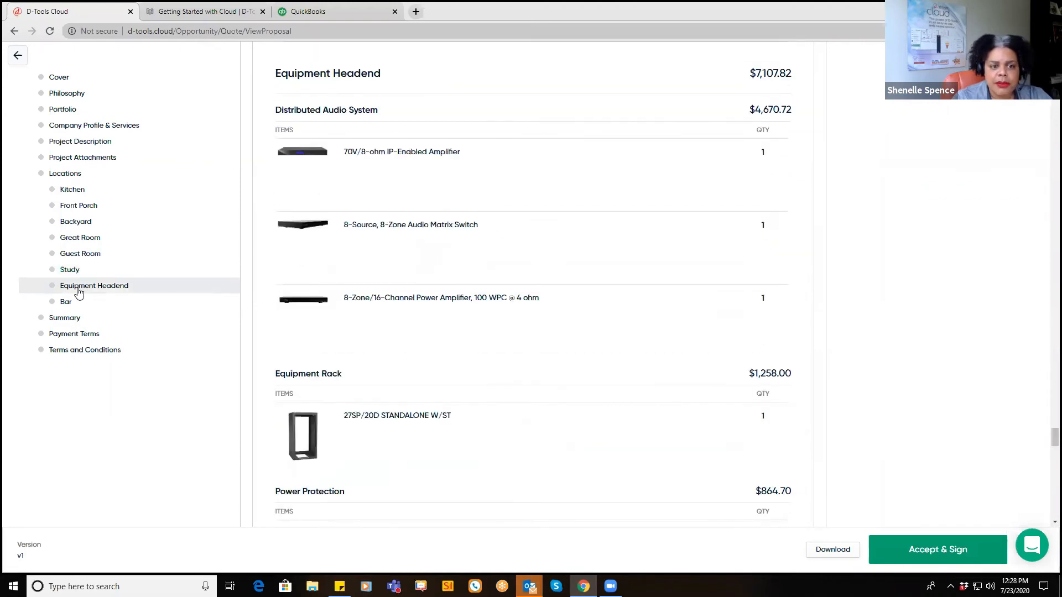
{"action": "left_click", "coordinate": [283, 157]}
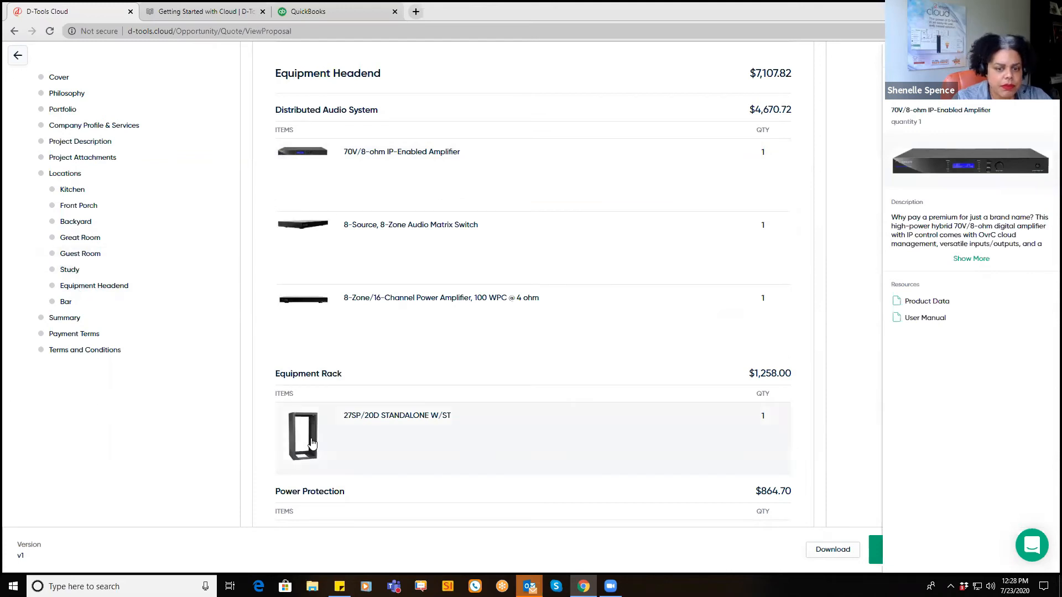
{"action": "left_click", "coordinate": [310, 443]}
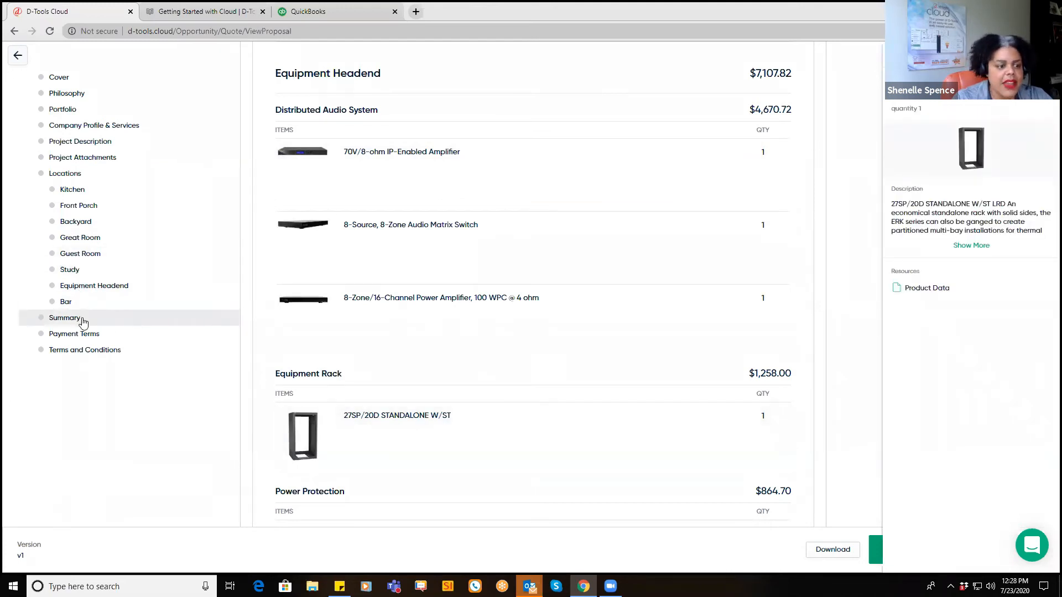
Step: Review the $69,026.97 Summary, Payment Terms and Terms and Conditions
{"action": "left_click", "coordinate": [83, 321]}
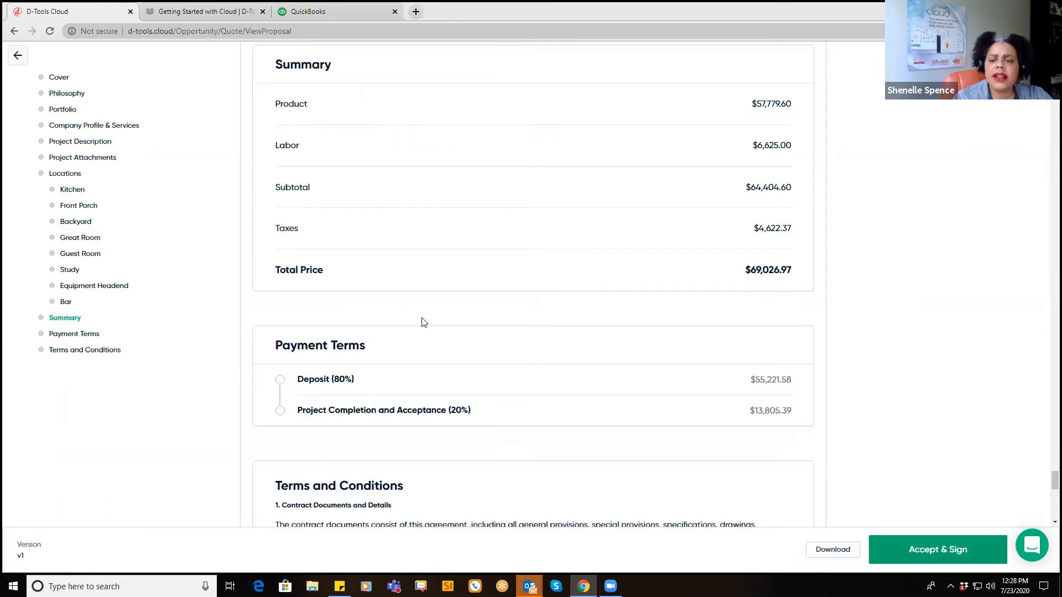
{"action": "scroll", "coordinate": [425, 322], "scroll_direction": "down", "scroll_amount": 2}
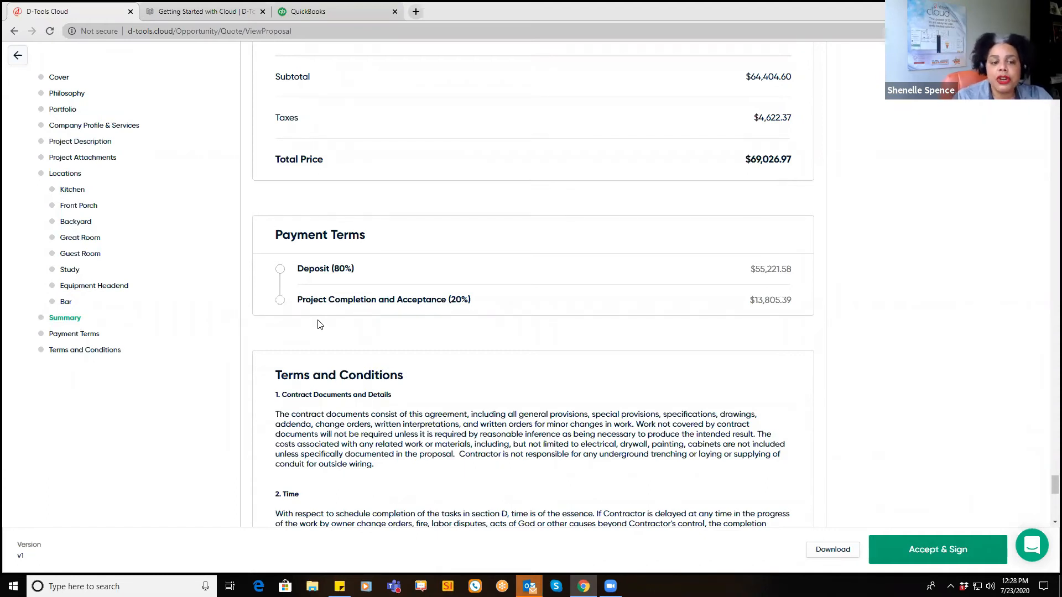
{"action": "scroll", "coordinate": [906, 558], "scroll_direction": "down", "scroll_amount": 5}
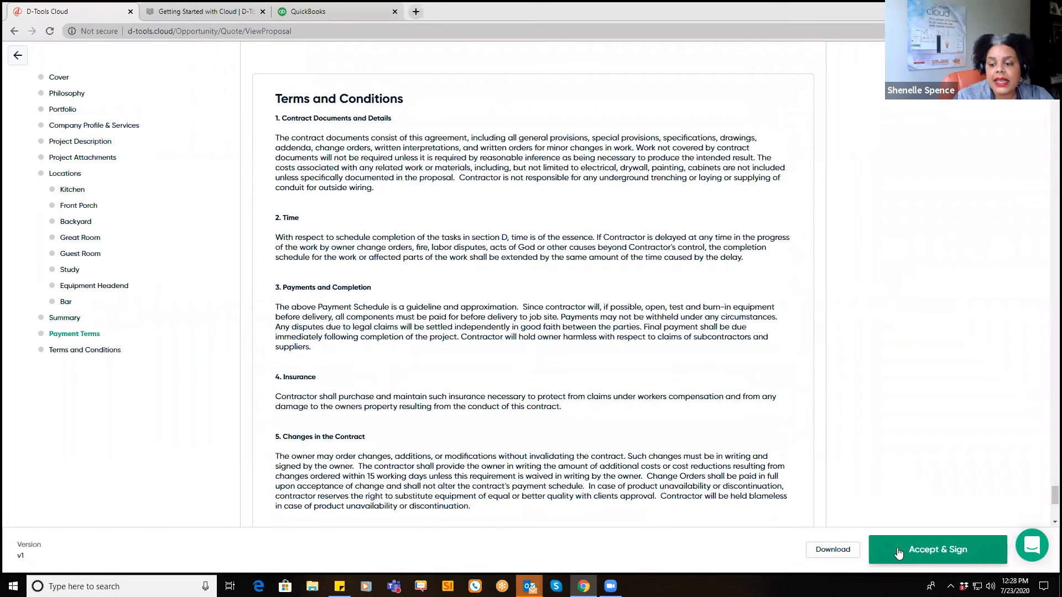
Step: Draw a signature in the Accept & Sign form, cancel without accepting, and return to Quote 1 Overview
{"action": "left_click", "coordinate": [899, 553]}
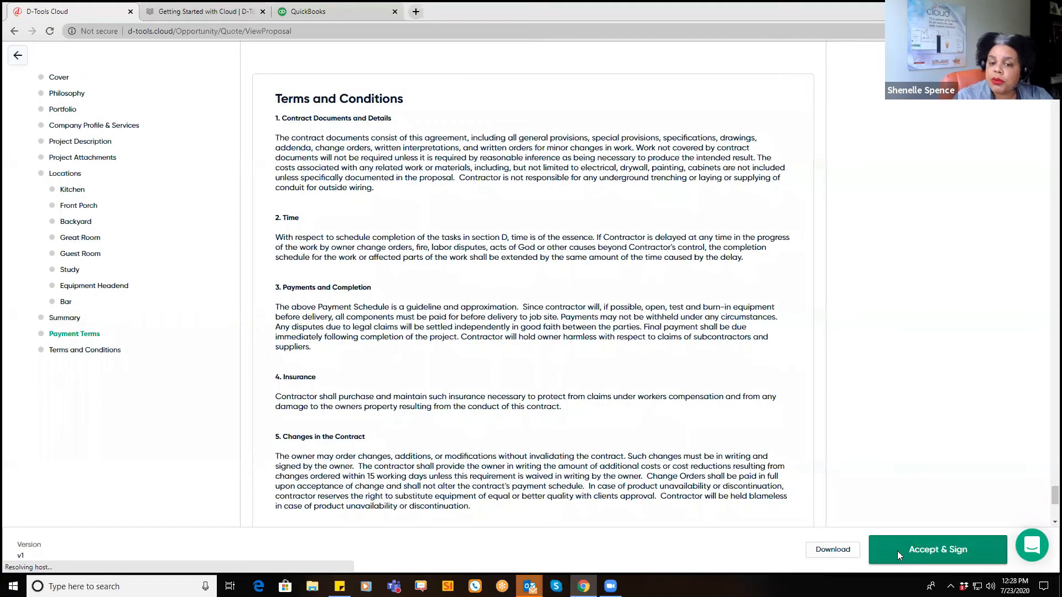
{"action": "mouse_move", "coordinate": [430, 322]}
{"action": "left_mouse_down"}
{"action": "mouse_move", "coordinate": [466, 348]}
{"action": "mouse_move", "coordinate": [581, 270]}
{"action": "left_mouse_up"}
{"action": "left_click_drag", "start_coordinate": [494, 308], "coordinate": [561, 325]}
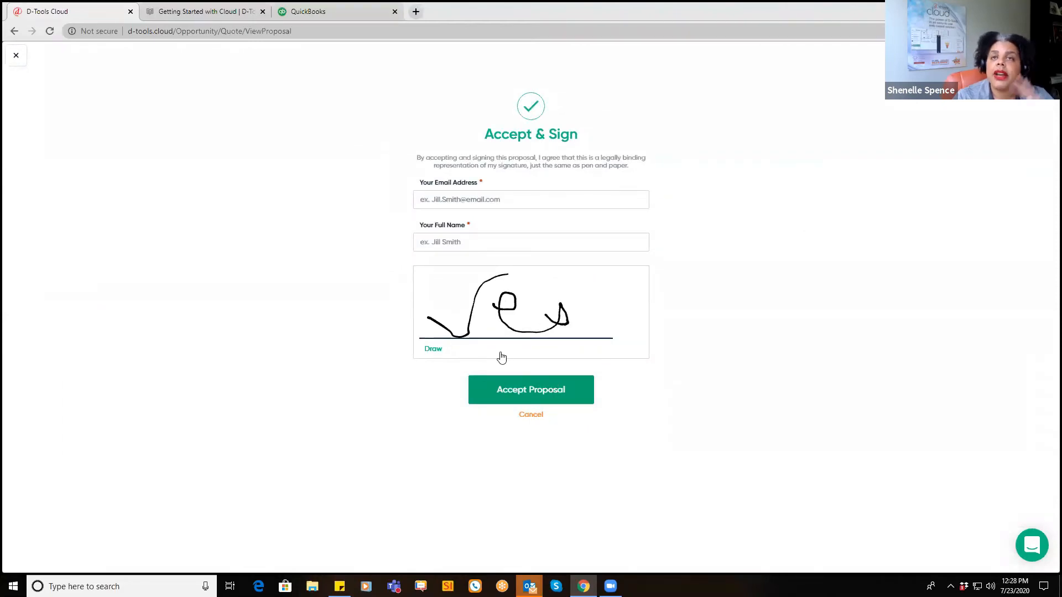
{"action": "left_click", "coordinate": [536, 419]}
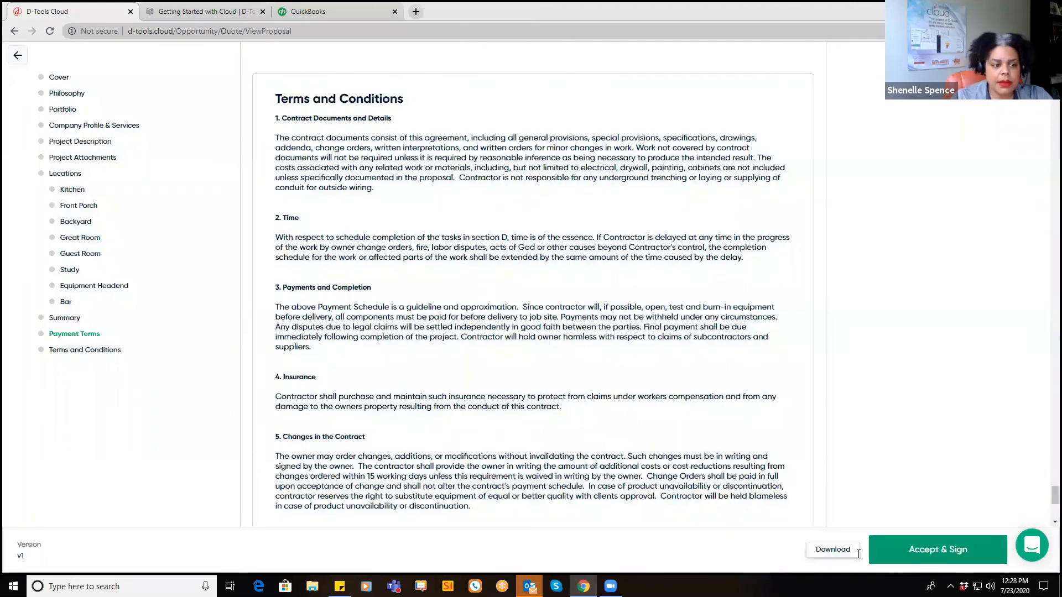
{"action": "left_click", "coordinate": [19, 56]}
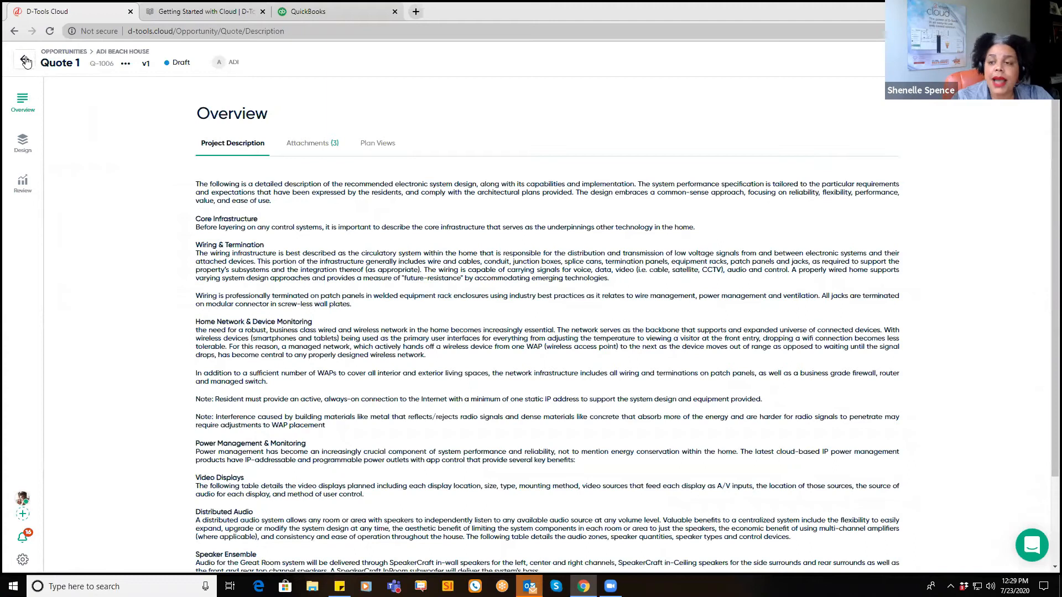
Step: Go to the Opportunities board and drag ADI Beach House to the top of Client Meeting Completed
{"action": "mouse_move", "coordinate": [84, 160]}
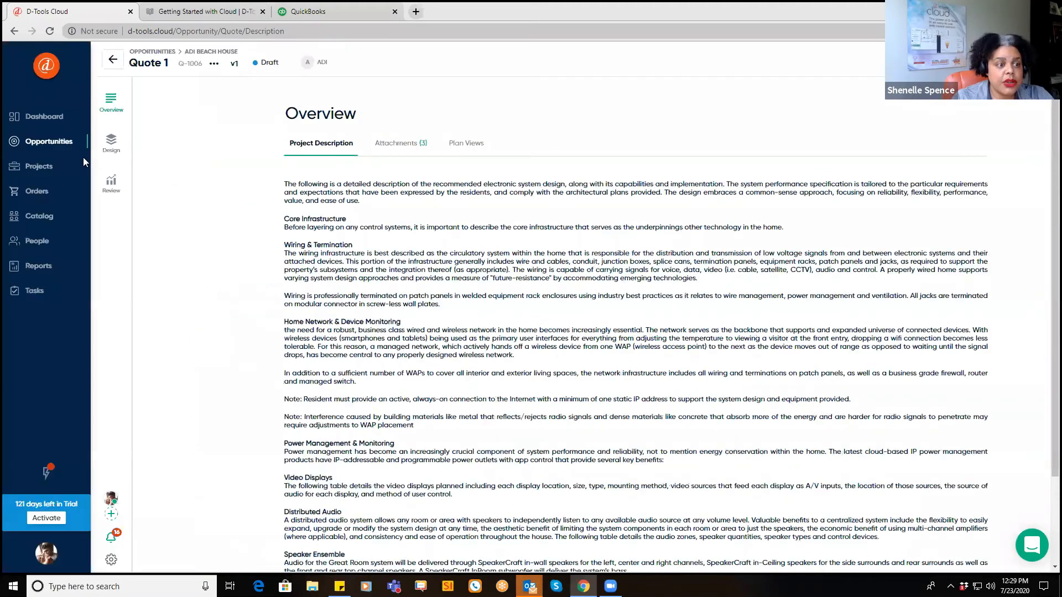
{"action": "left_click", "coordinate": [65, 141]}
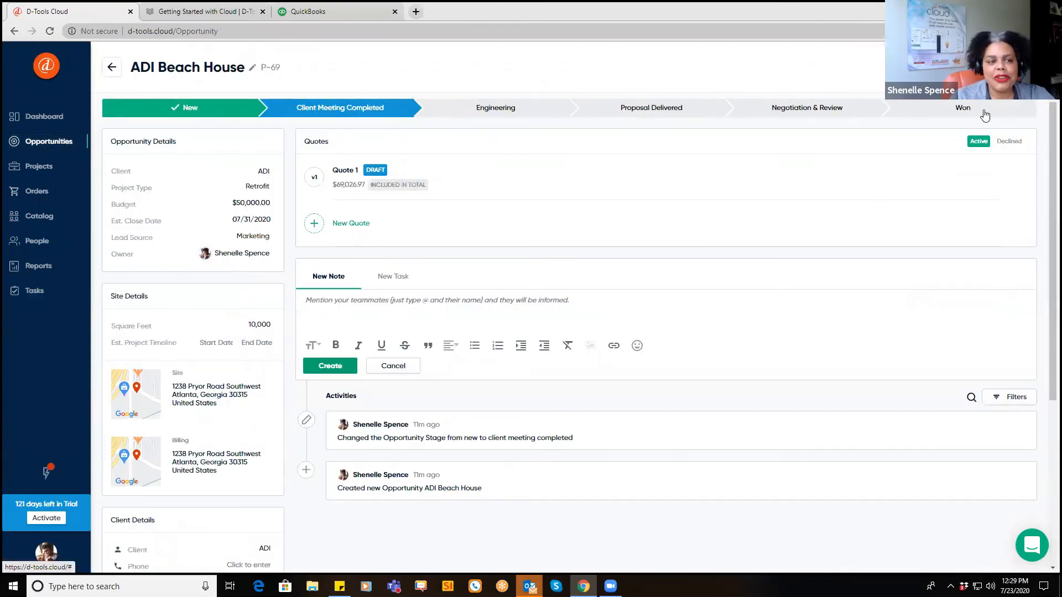
{"action": "left_click", "coordinate": [65, 142]}
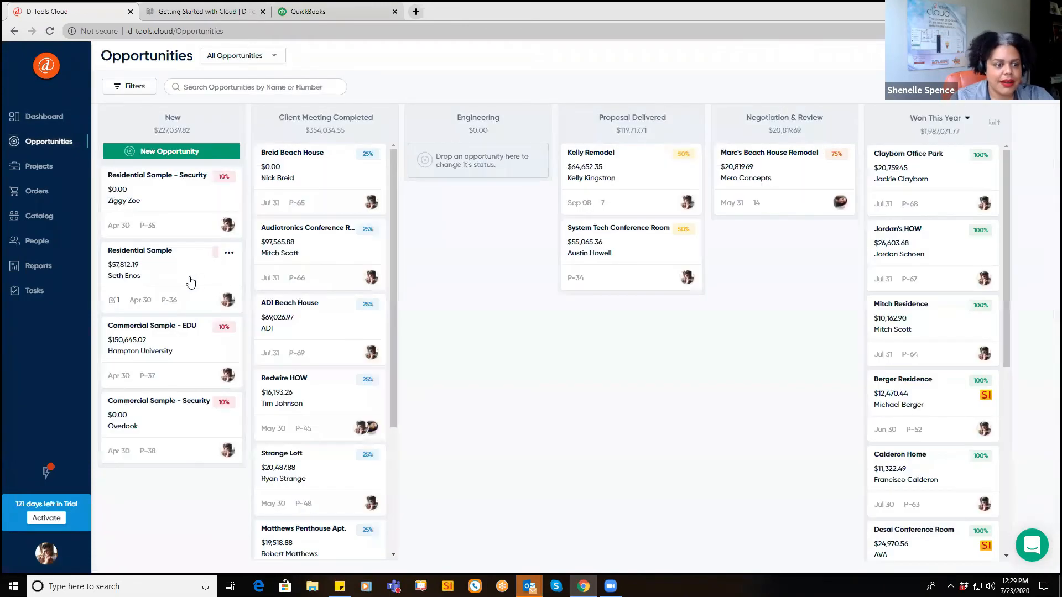
{"action": "left_click_drag", "start_coordinate": [268, 310], "coordinate": [889, 114]}
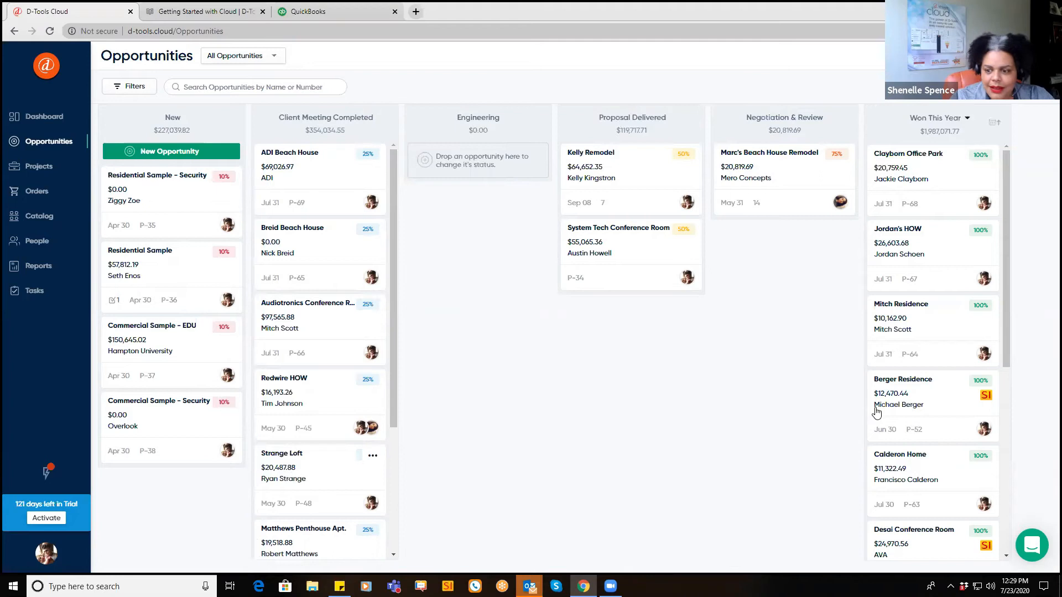
Step: Move ADI Beach House into Won This Year and create a D-Tools Cloud-managed project from it
{"action": "left_click_drag", "start_coordinate": [334, 169], "coordinate": [931, 176]}
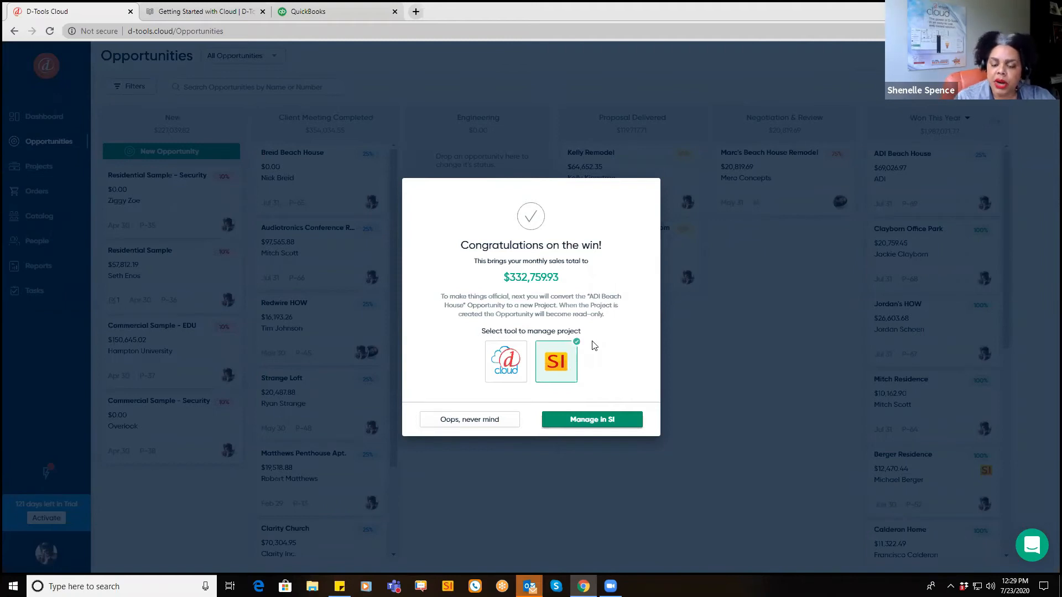
{"action": "left_click", "coordinate": [507, 361]}
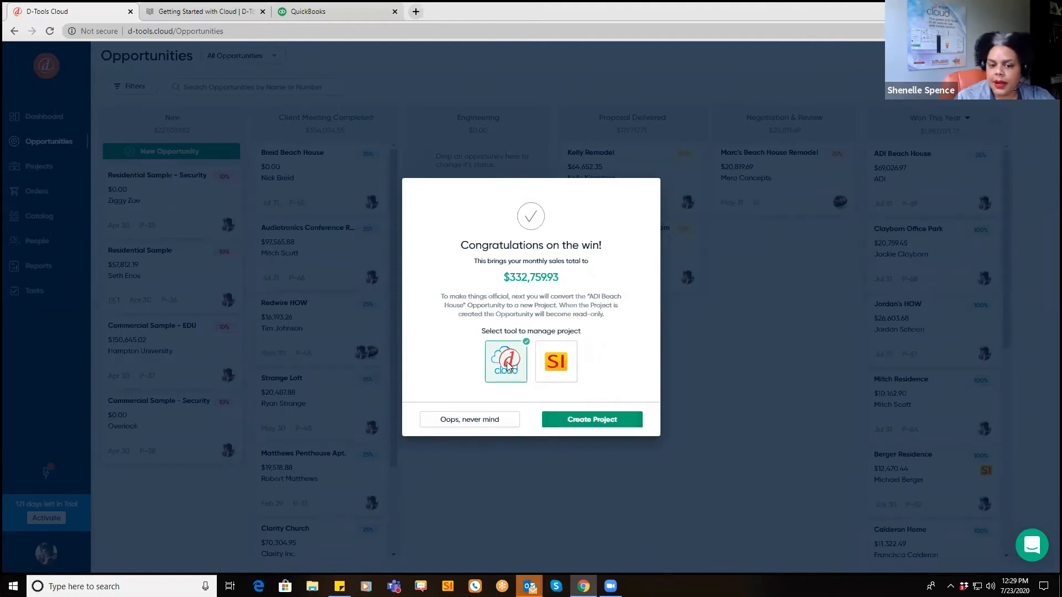
{"action": "left_click", "coordinate": [561, 422]}
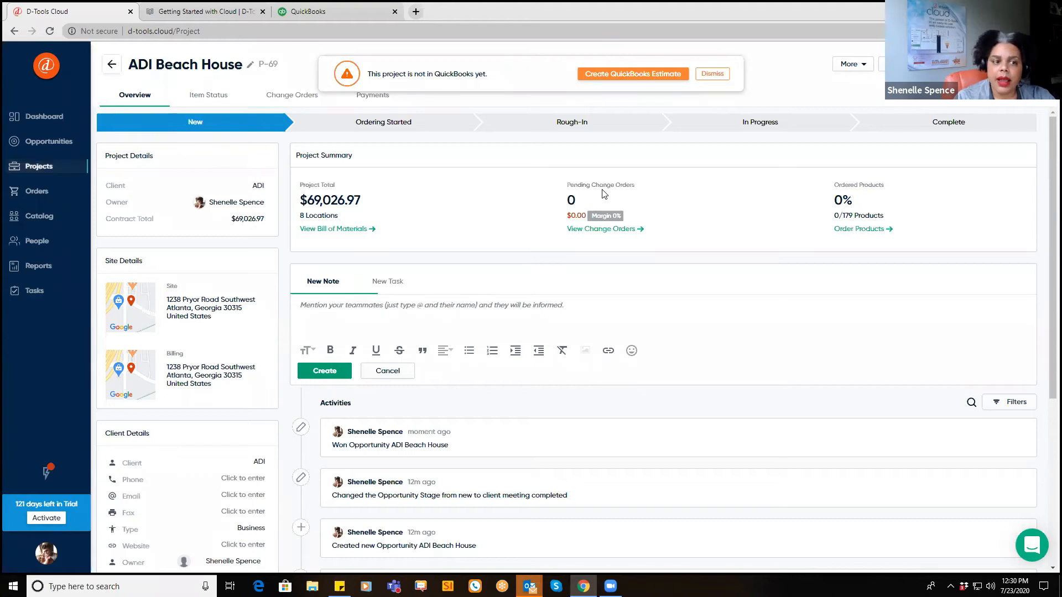
Step: Start a QuickBooks estimate for the project and create ADI as a new QuickBooks customer
{"action": "left_click", "coordinate": [615, 77]}
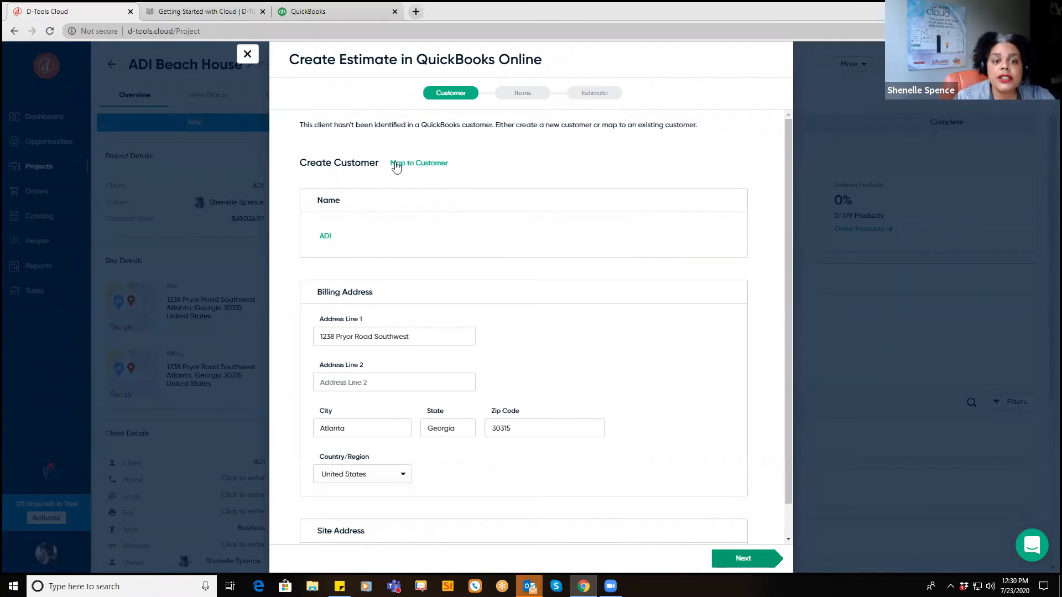
{"action": "left_click", "coordinate": [421, 165]}
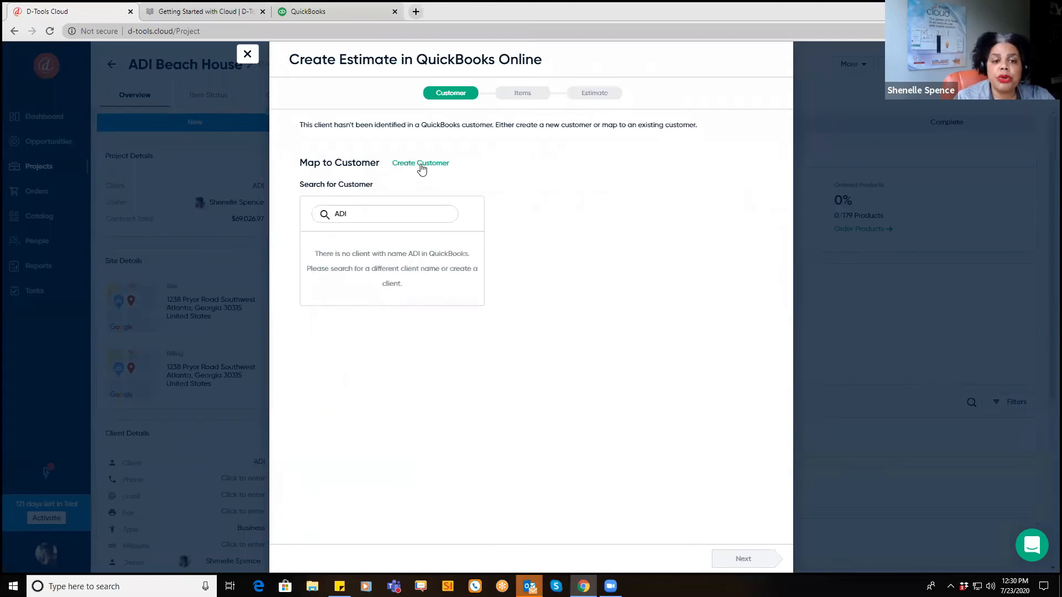
{"action": "left_click", "coordinate": [421, 164]}
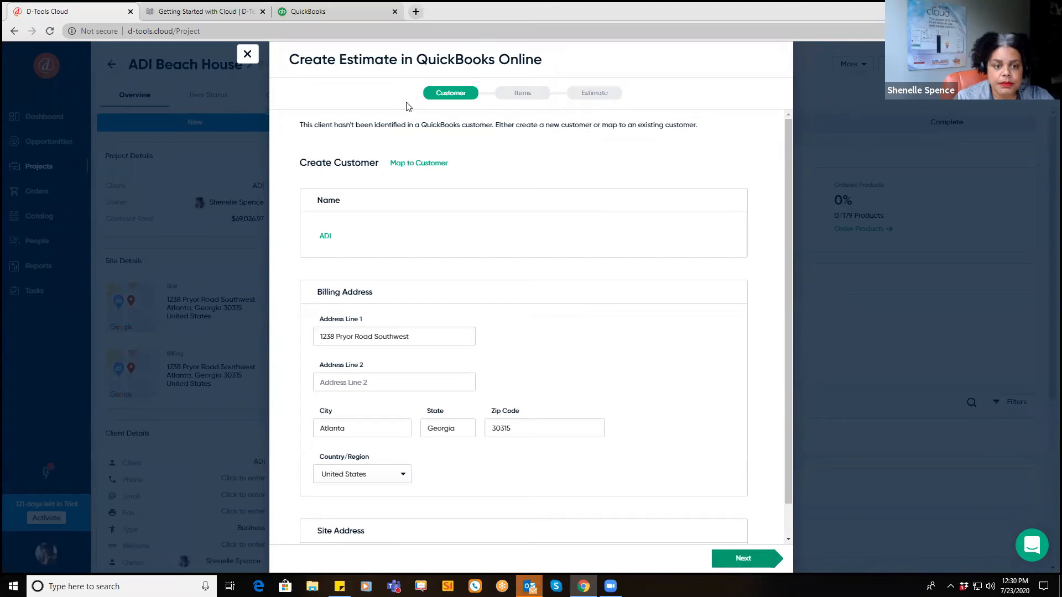
{"action": "left_click", "coordinate": [723, 559]}
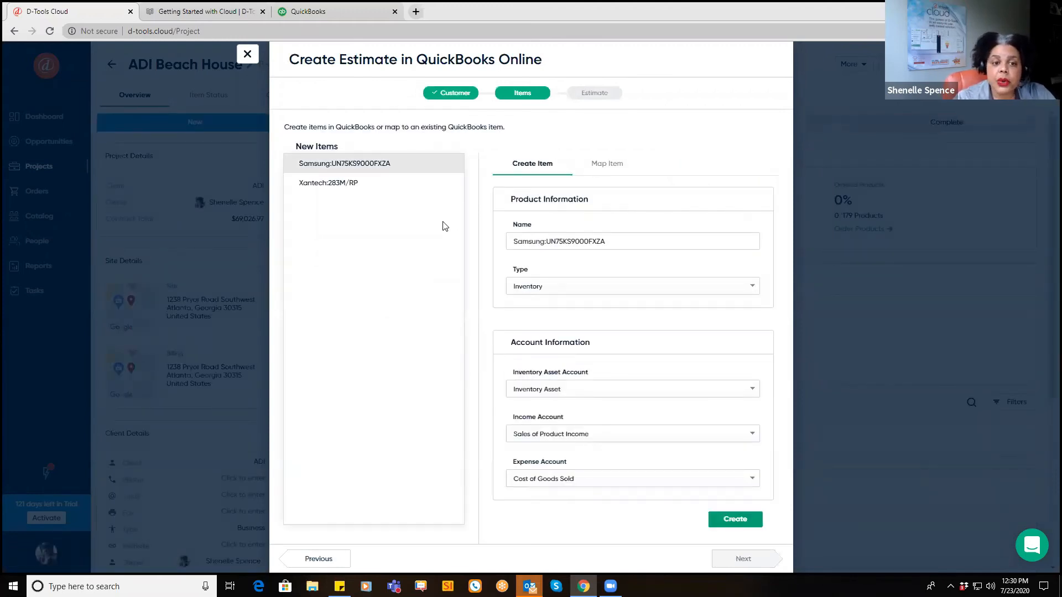
Step: Create the Samsung and Xantech items in QuickBooks and advance to the Estimate step
{"action": "left_click", "coordinate": [740, 523]}
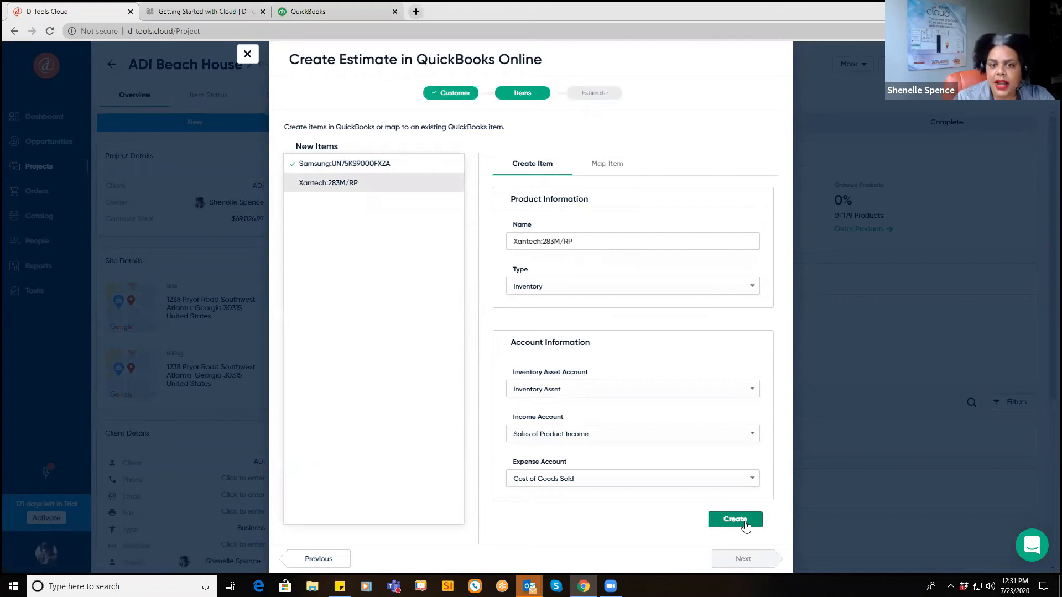
{"action": "left_click", "coordinate": [744, 522]}
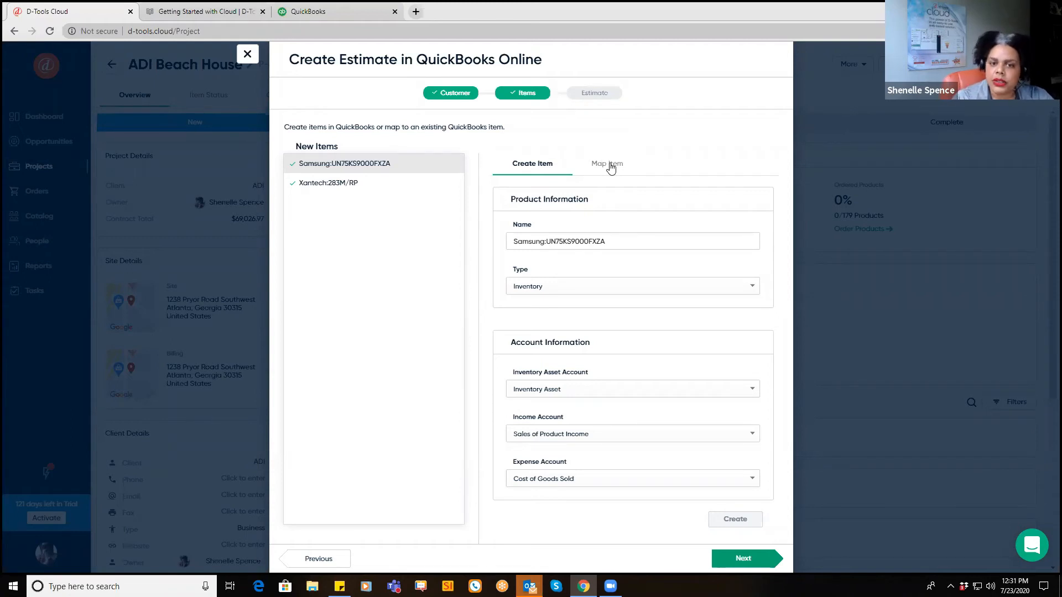
{"action": "left_click", "coordinate": [759, 564]}
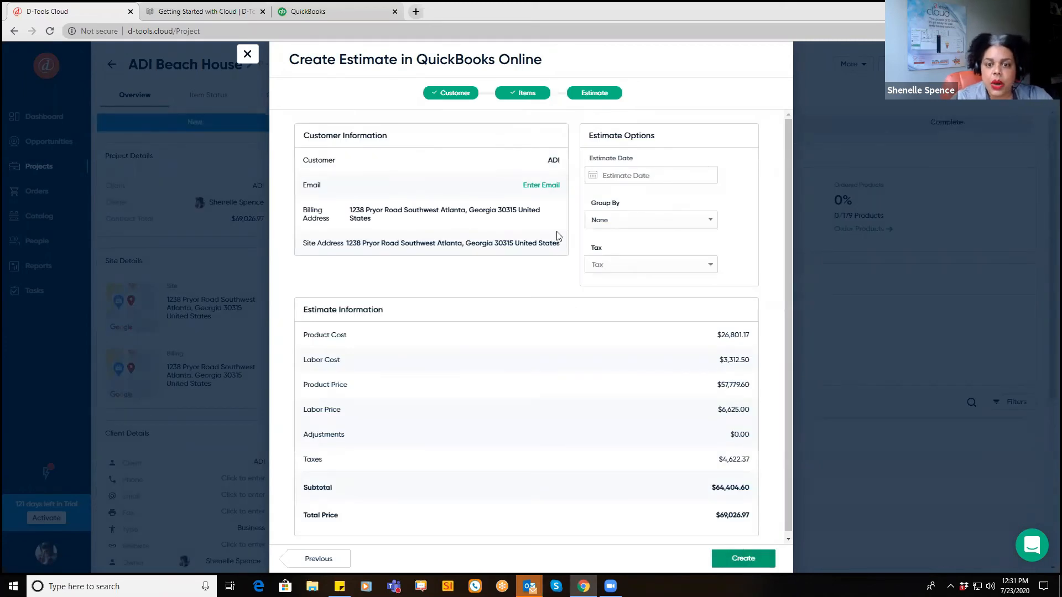
Step: Create estimate #1031 grouped by Location with California tax, then close the confirmation
{"action": "left_click", "coordinate": [624, 224]}
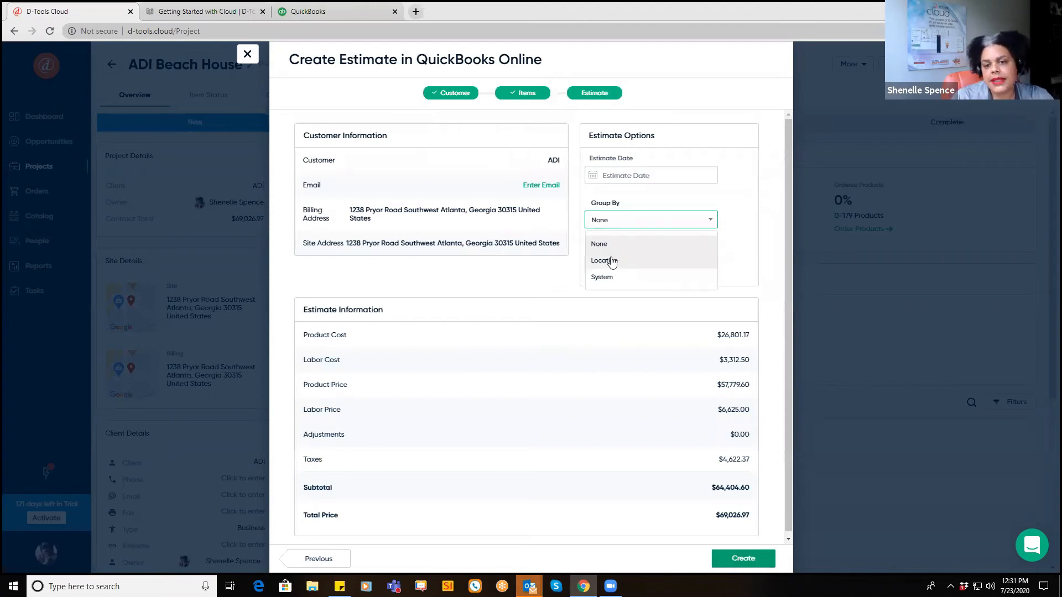
{"action": "left_click", "coordinate": [607, 264]}
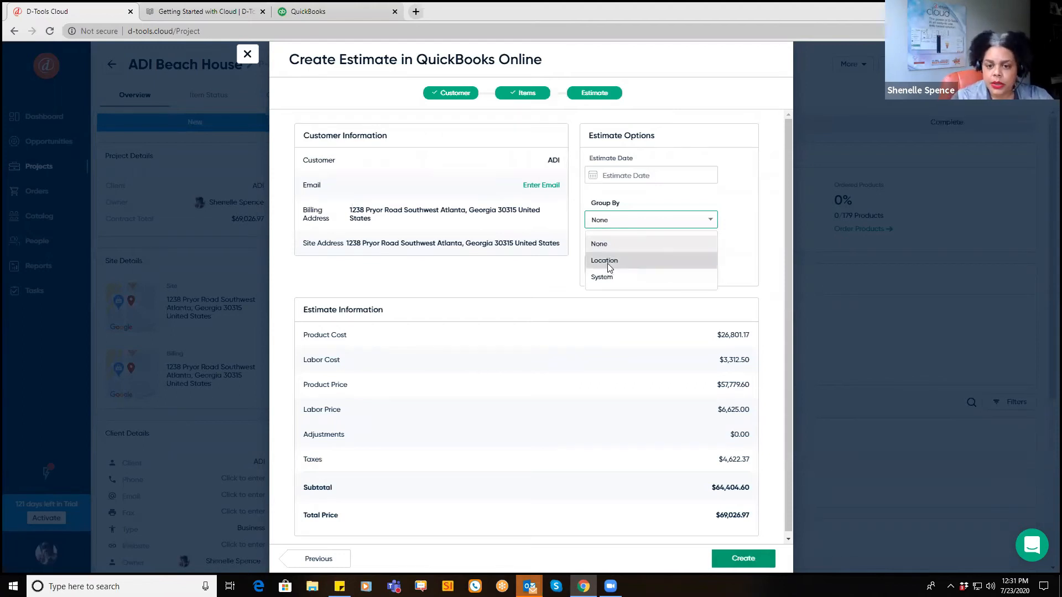
{"action": "left_click", "coordinate": [601, 268]}
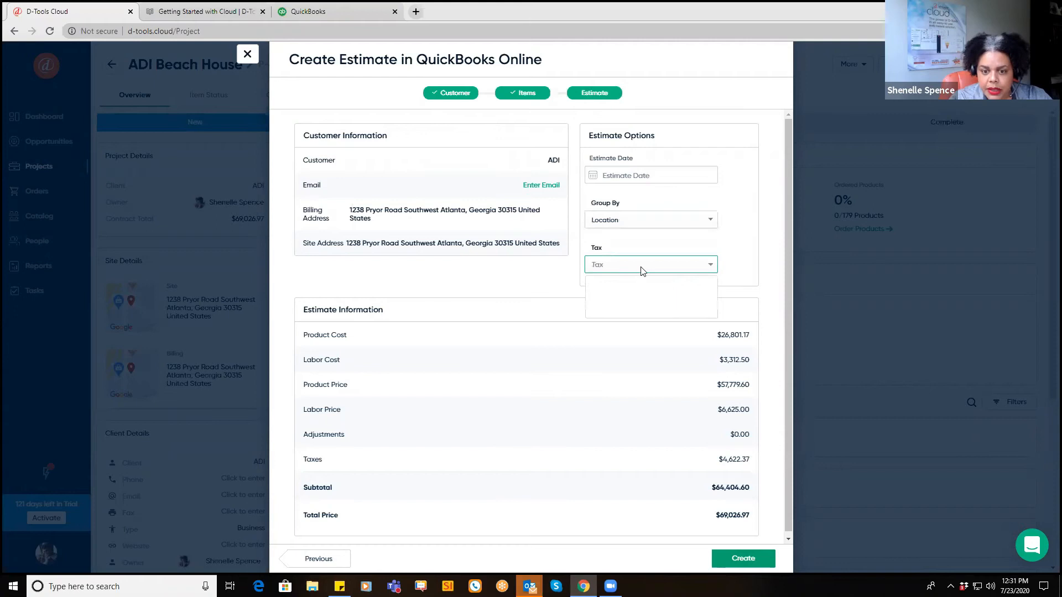
{"action": "left_click", "coordinate": [608, 295]}
{"action": "left_click", "coordinate": [760, 568]}
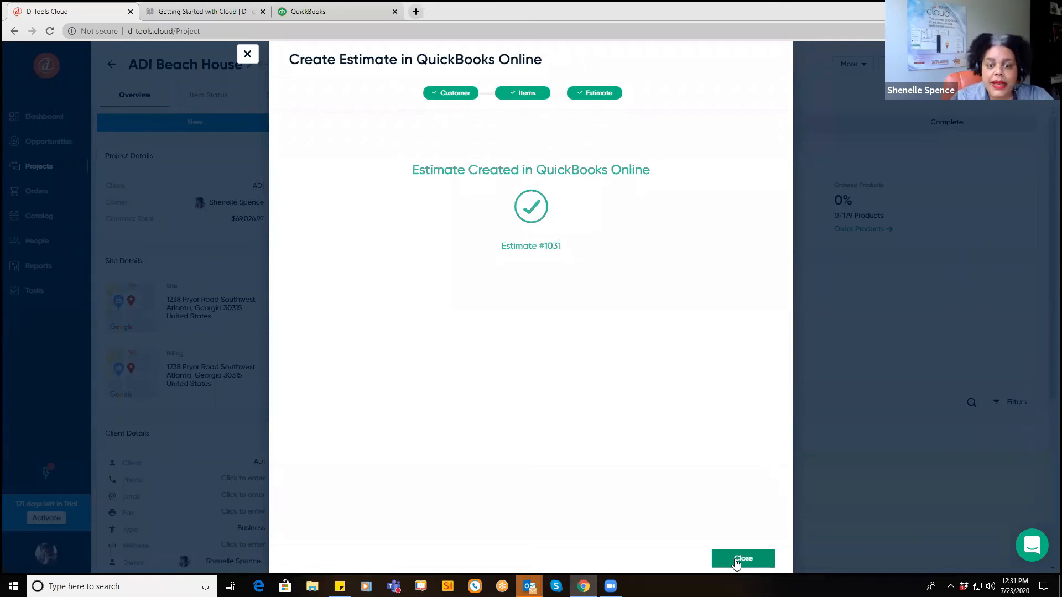
{"action": "left_click", "coordinate": [735, 563]}
Step: Sign in to QuickBooks Online and open ADI estimate #1031 from Sales
{"action": "left_click", "coordinate": [321, 12]}
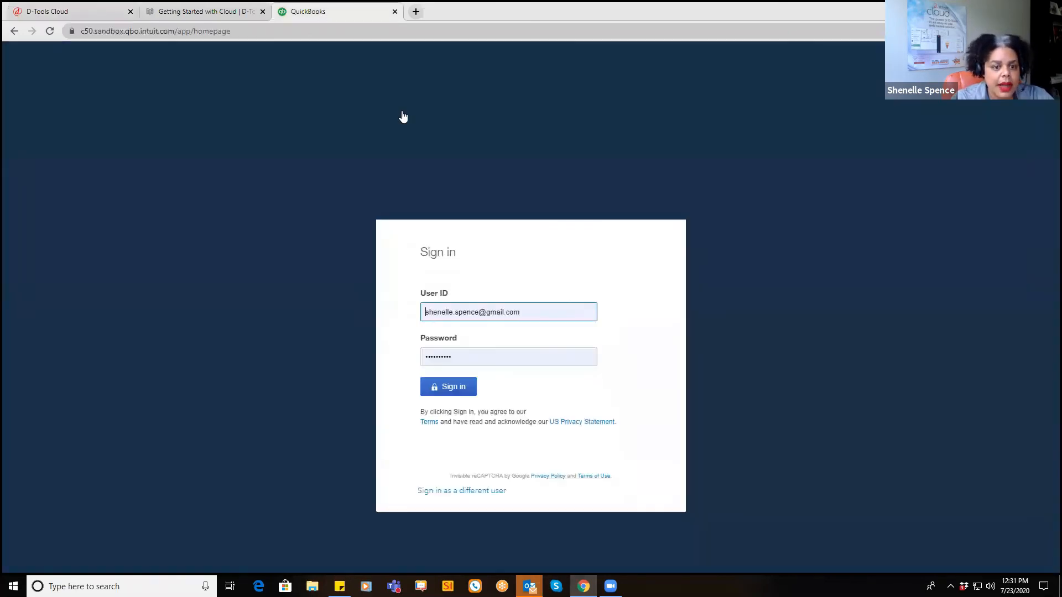
{"action": "left_click", "coordinate": [450, 386]}
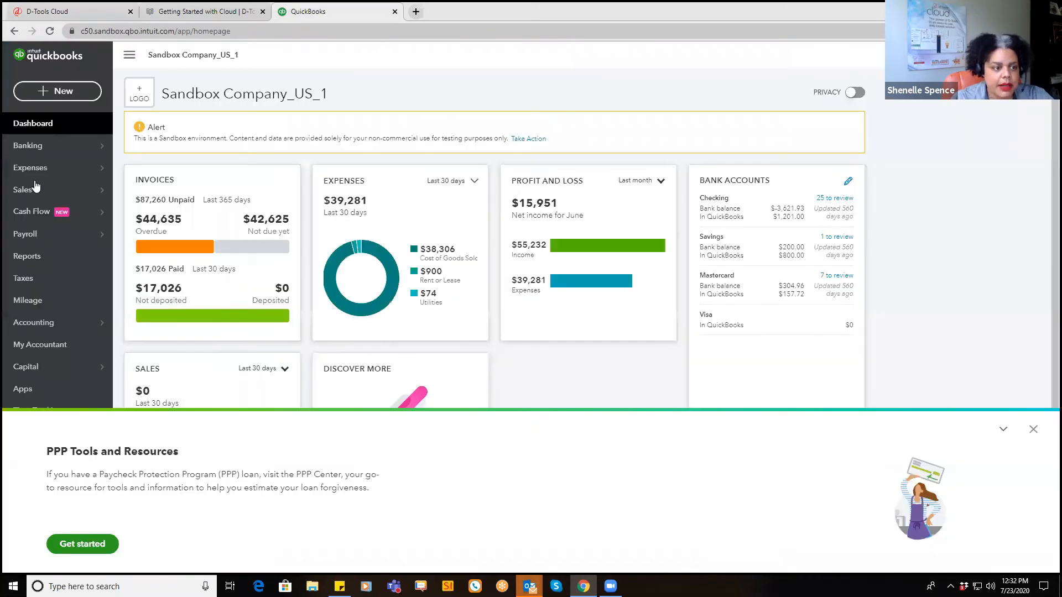
{"action": "left_click", "coordinate": [24, 190]}
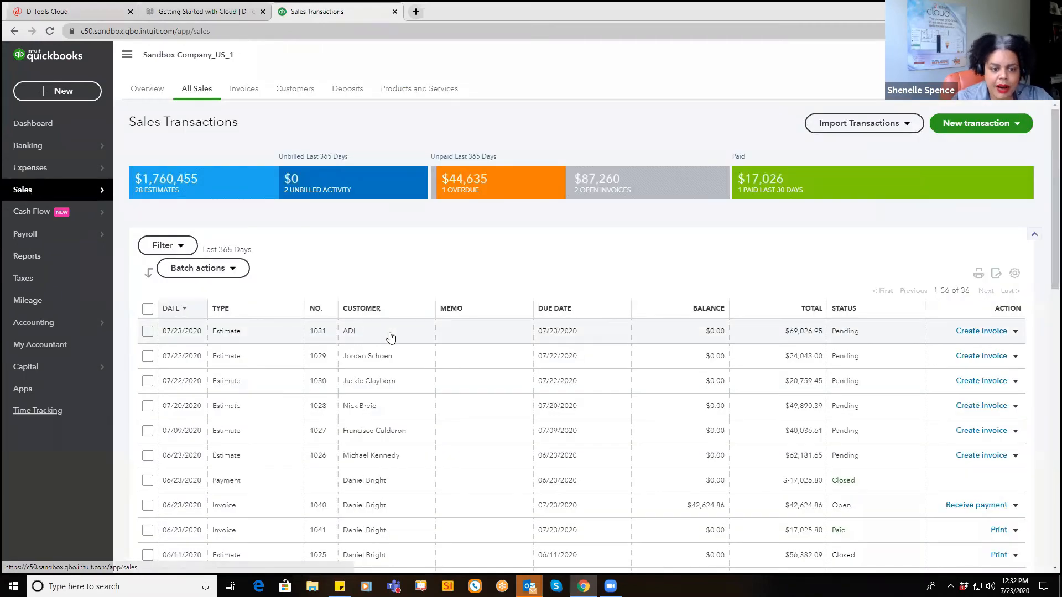
{"action": "left_click", "coordinate": [391, 337]}
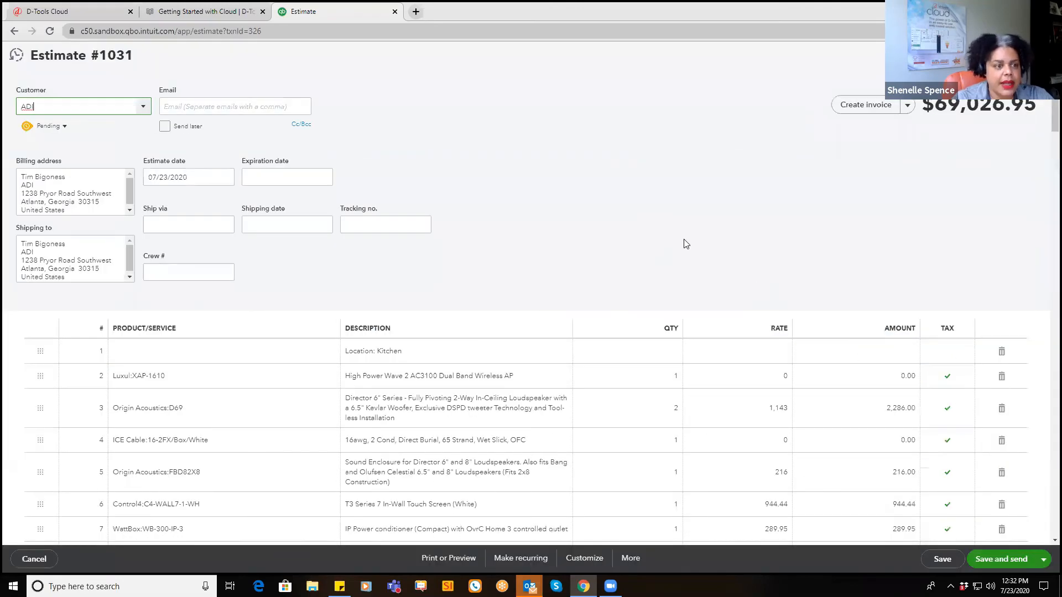
Step: Start converting estimate #1031 into an invoice, dismiss the amount prompt, and return to D-Tools Cloud
{"action": "left_click", "coordinate": [907, 110]}
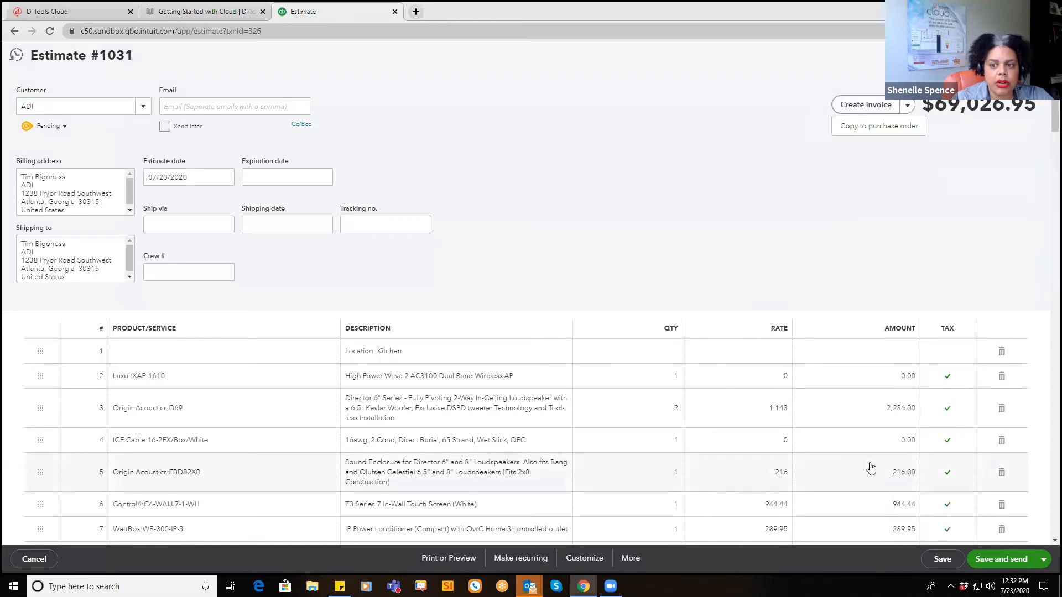
{"action": "left_click", "coordinate": [866, 110]}
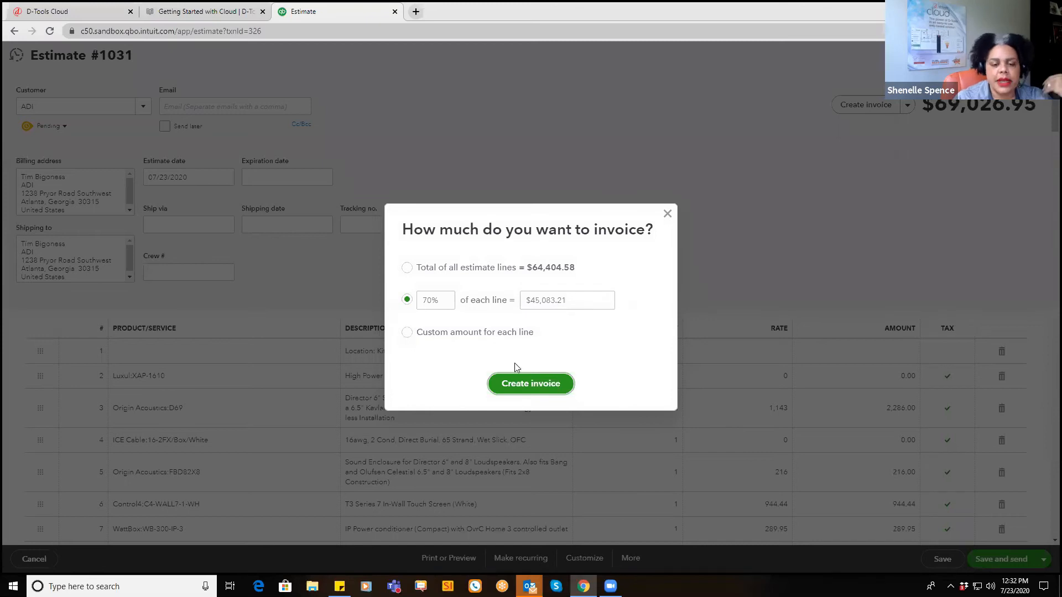
{"action": "left_click", "coordinate": [668, 216]}
{"action": "left_click", "coordinate": [71, 11]}
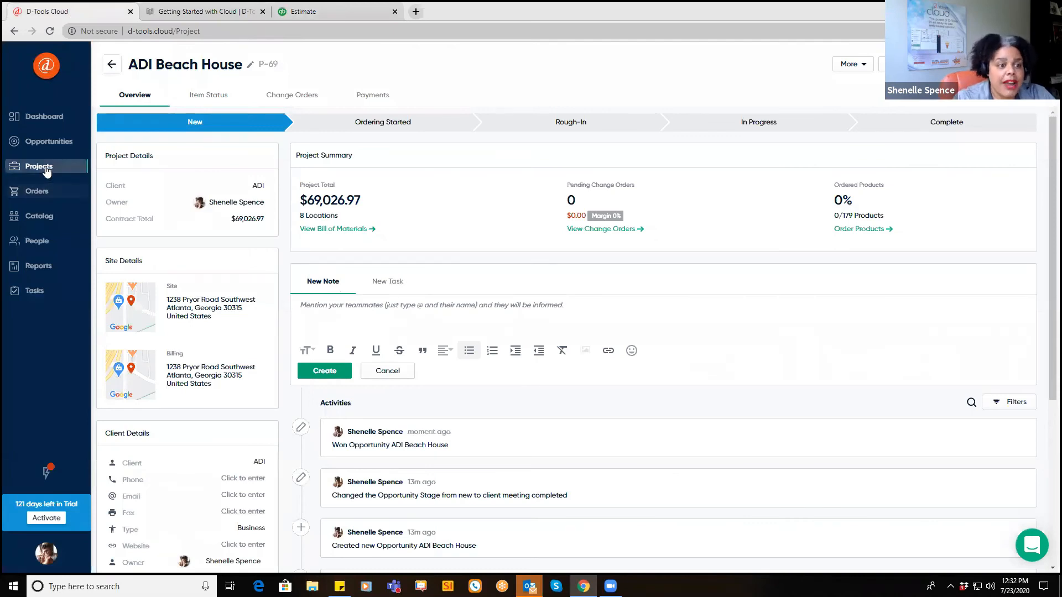
Step: Filter the Item Status list to supplier ADI, showing 7 of 171 items
{"action": "left_click", "coordinate": [213, 100]}
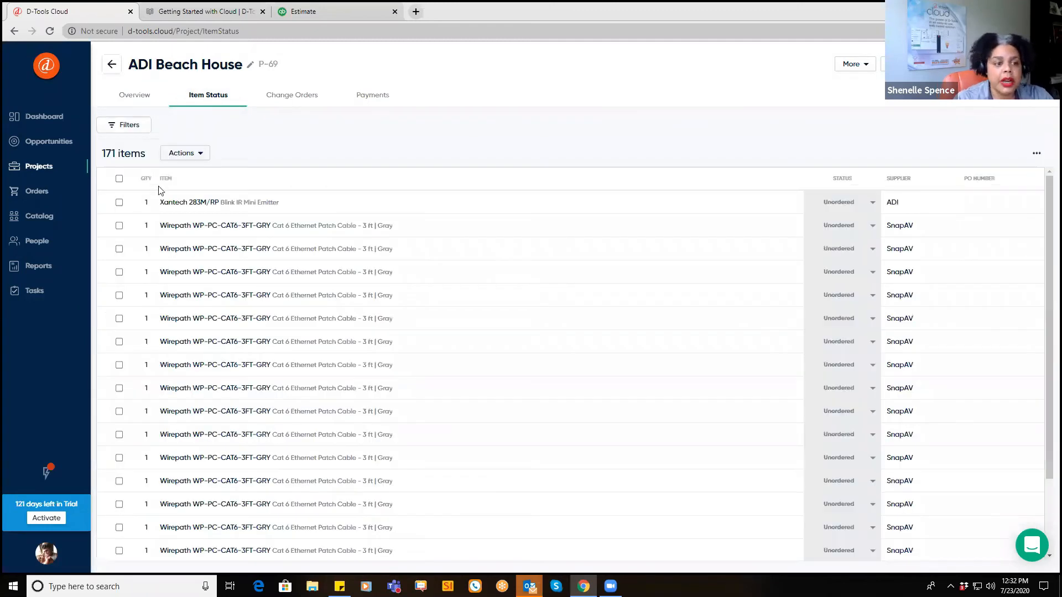
{"action": "left_click", "coordinate": [124, 126]}
{"action": "scroll", "coordinate": [125, 464], "scroll_direction": "down", "scroll_amount": 1}
{"action": "scroll", "coordinate": [127, 480], "scroll_direction": "down", "scroll_amount": 3}
{"action": "left_click", "coordinate": [110, 441]}
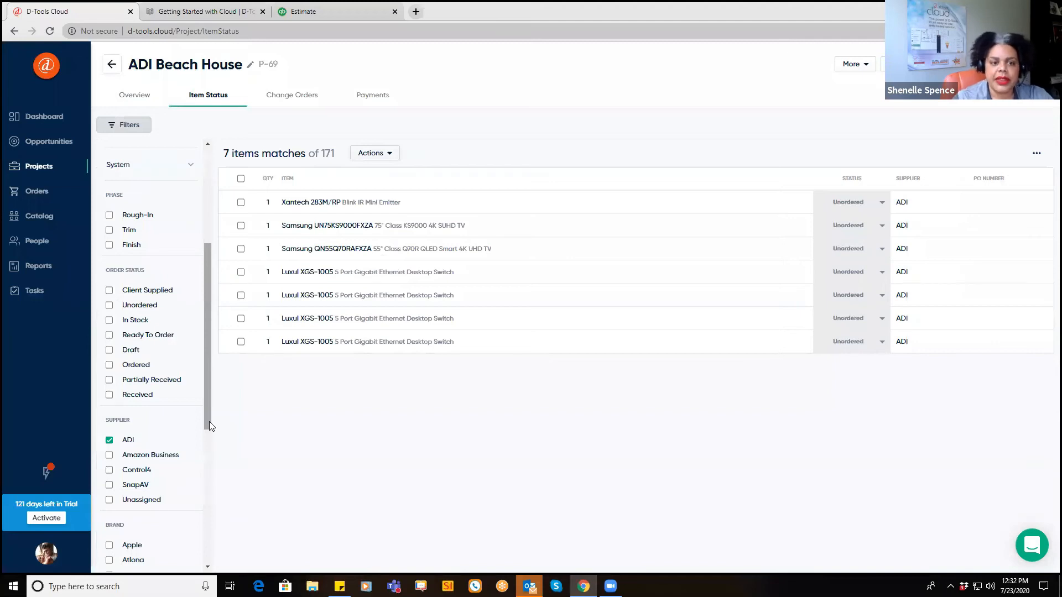
Step: Change the Xantech emitter's item status to Ordered
{"action": "left_click", "coordinate": [389, 155]}
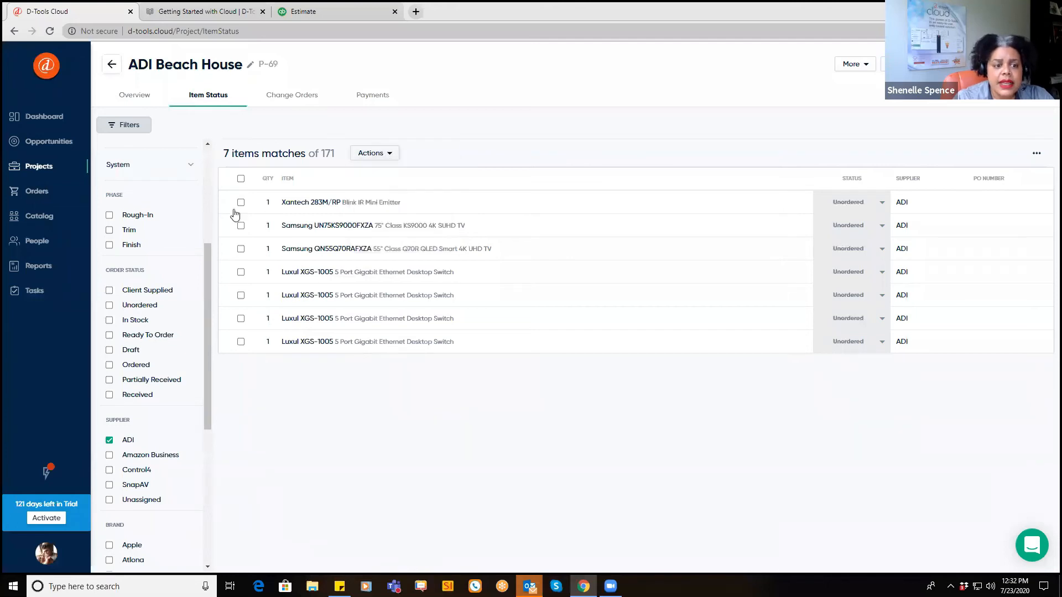
{"action": "left_click", "coordinate": [240, 202]}
{"action": "left_click", "coordinate": [389, 155]}
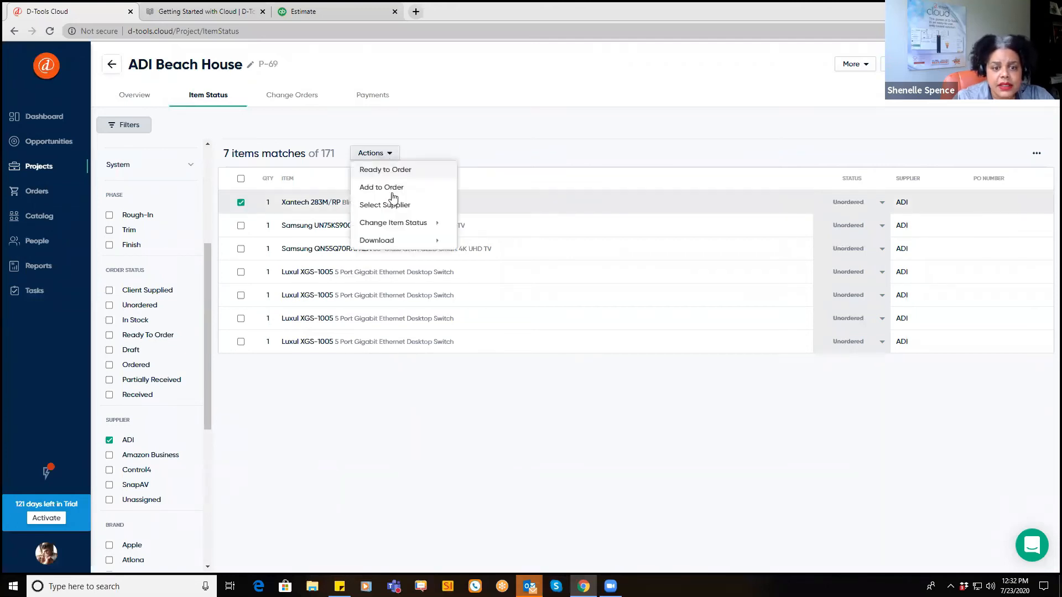
{"action": "mouse_move", "coordinate": [381, 224]}
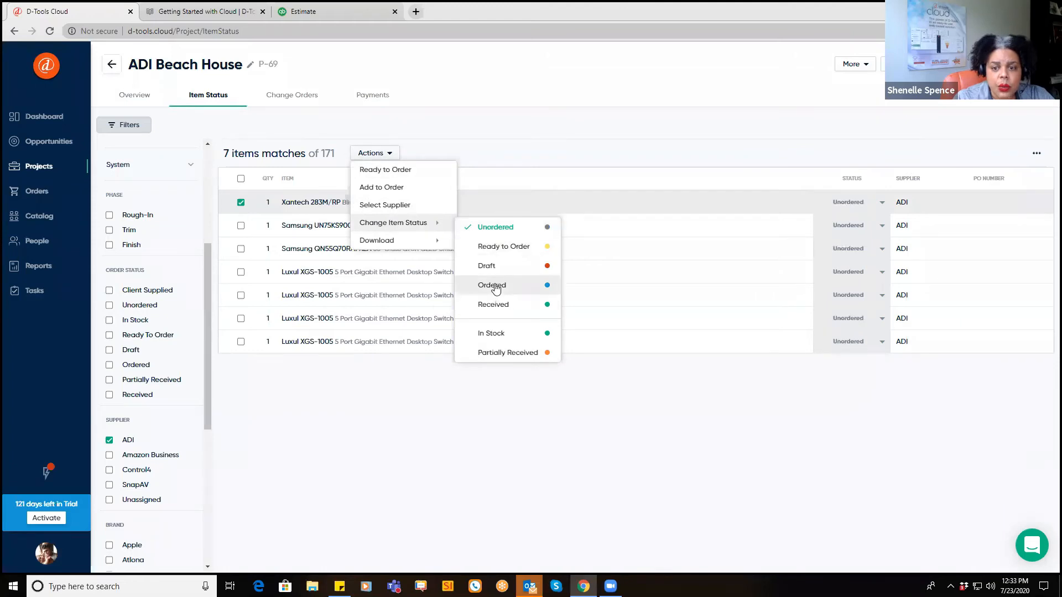
{"action": "left_click", "coordinate": [491, 285]}
Step: Change the 75-inch Samsung TV's item status to In Stock
{"action": "left_click", "coordinate": [241, 203]}
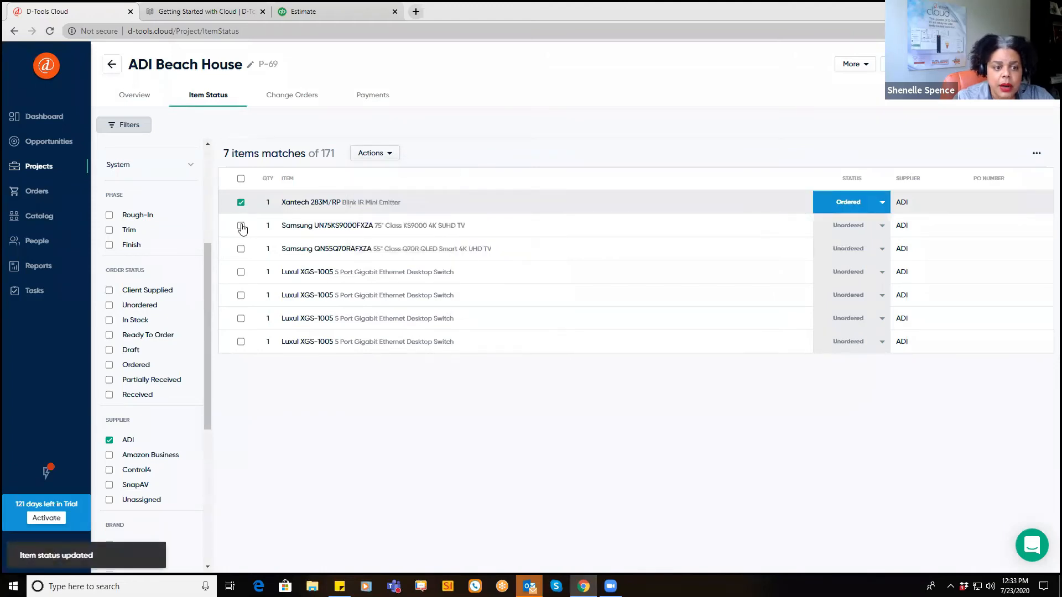
{"action": "left_click", "coordinate": [240, 226]}
{"action": "left_click", "coordinate": [387, 155]}
{"action": "mouse_move", "coordinate": [393, 228]}
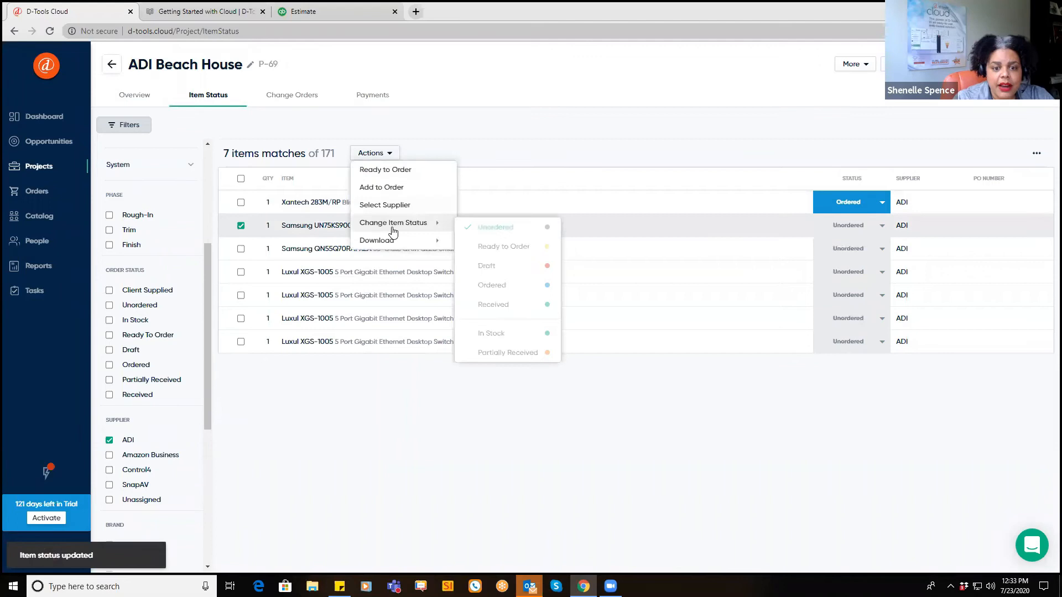
{"action": "left_click", "coordinate": [492, 333]}
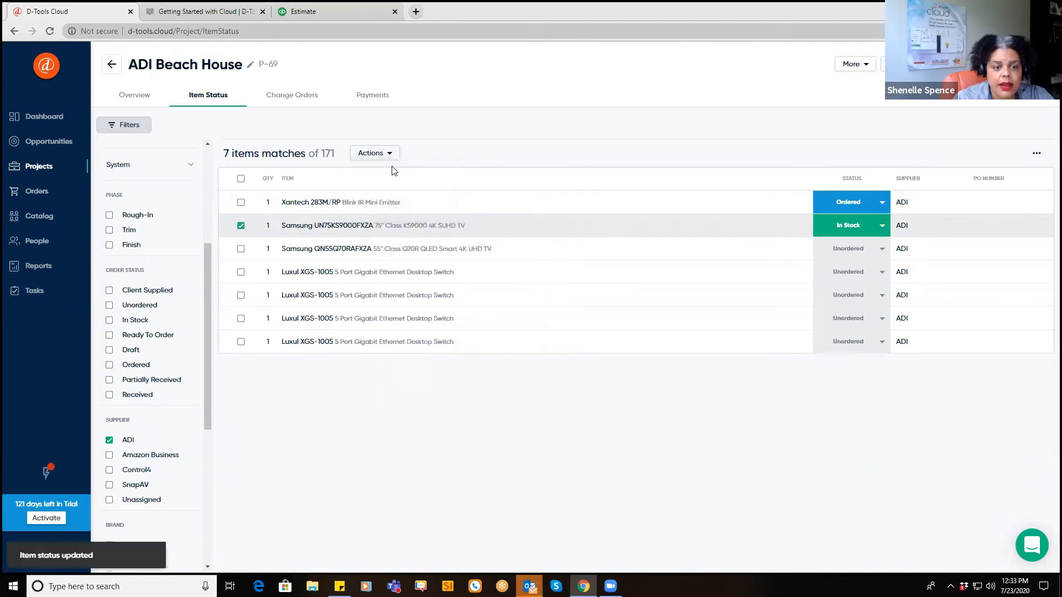
Step: Mark the 55-inch Samsung TV Ready To Order and open the Change Orders list
{"action": "left_click", "coordinate": [241, 249]}
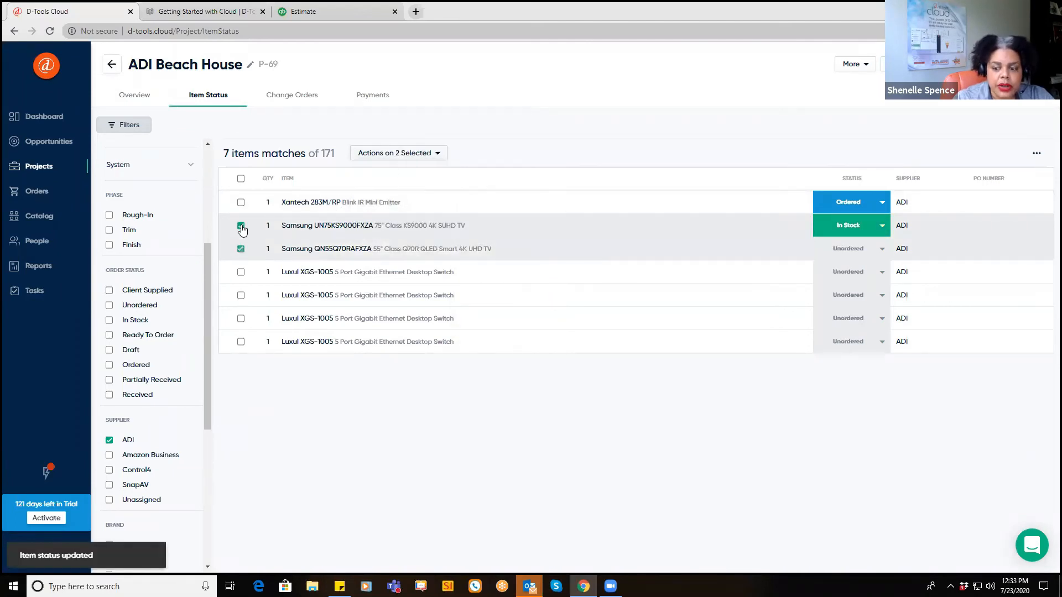
{"action": "left_click", "coordinate": [240, 226]}
{"action": "left_click", "coordinate": [372, 153]}
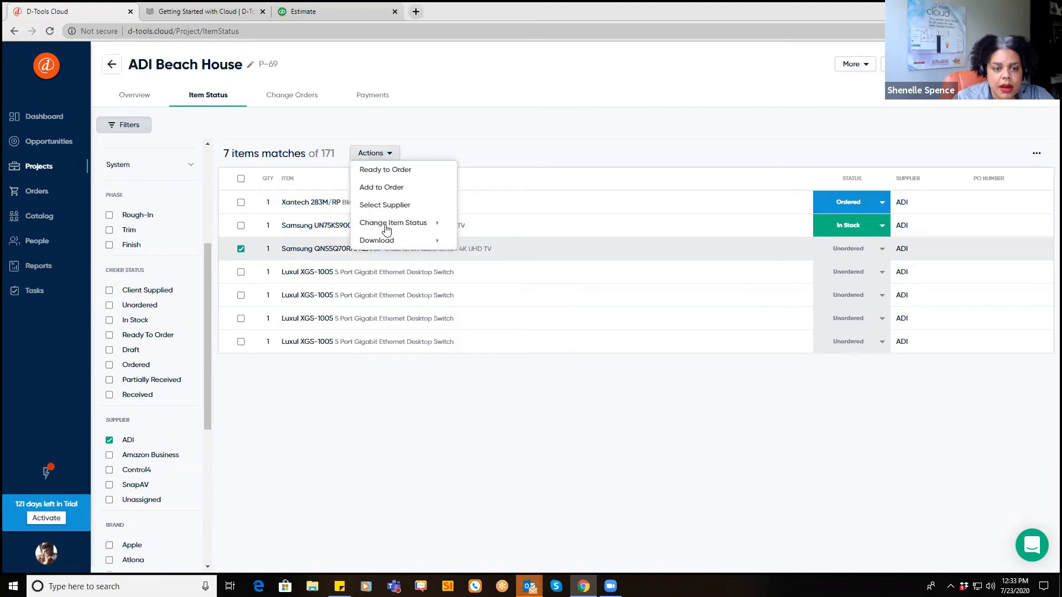
{"action": "left_click", "coordinate": [376, 168]}
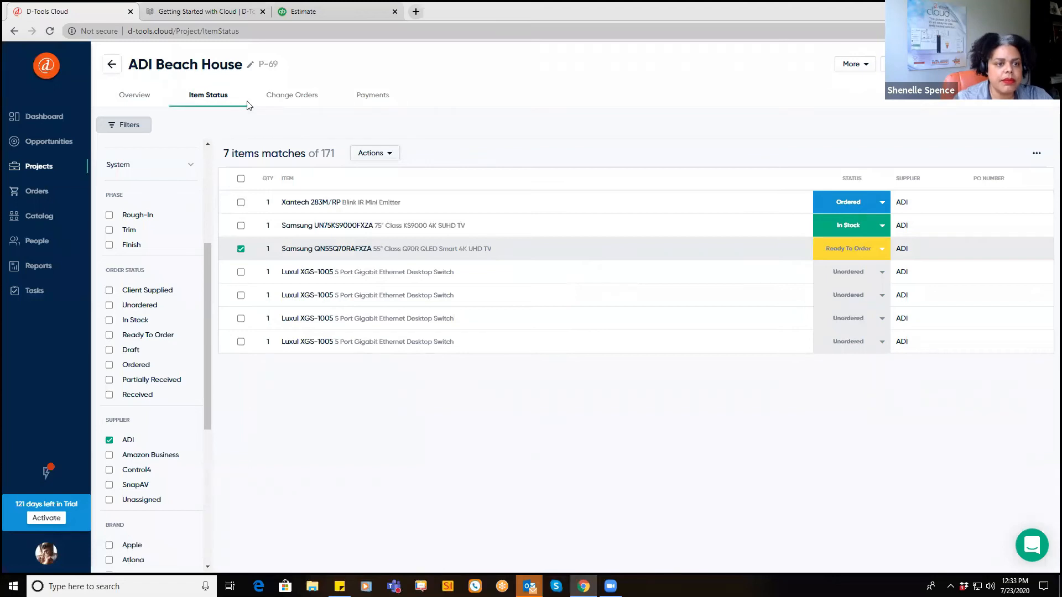
{"action": "left_click", "coordinate": [282, 98]}
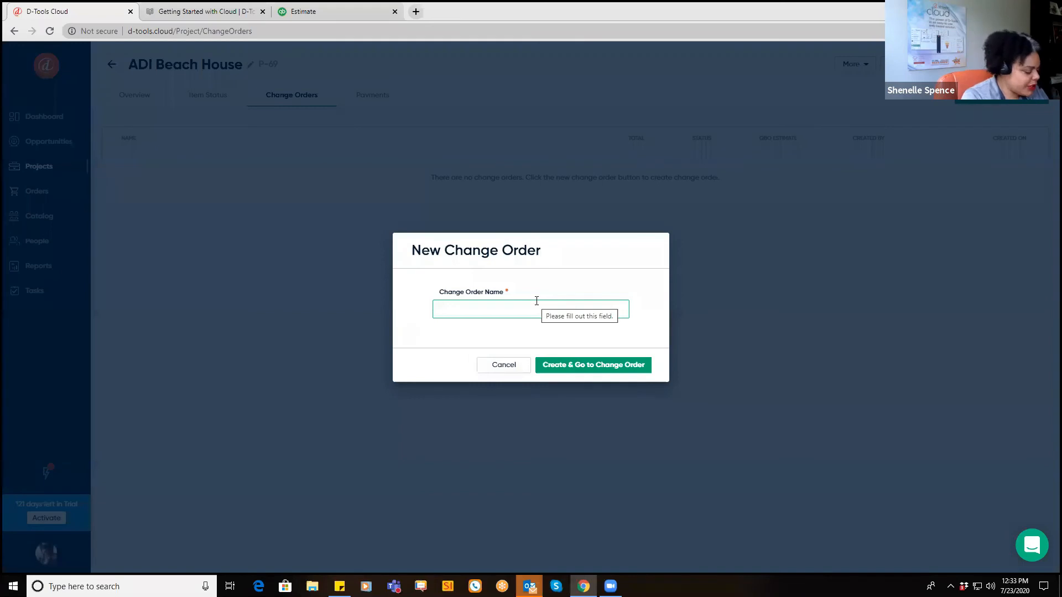
Step: Name the new change order 'Camera UPG' and create it as a draft
{"action": "left_click", "coordinate": [537, 302]}
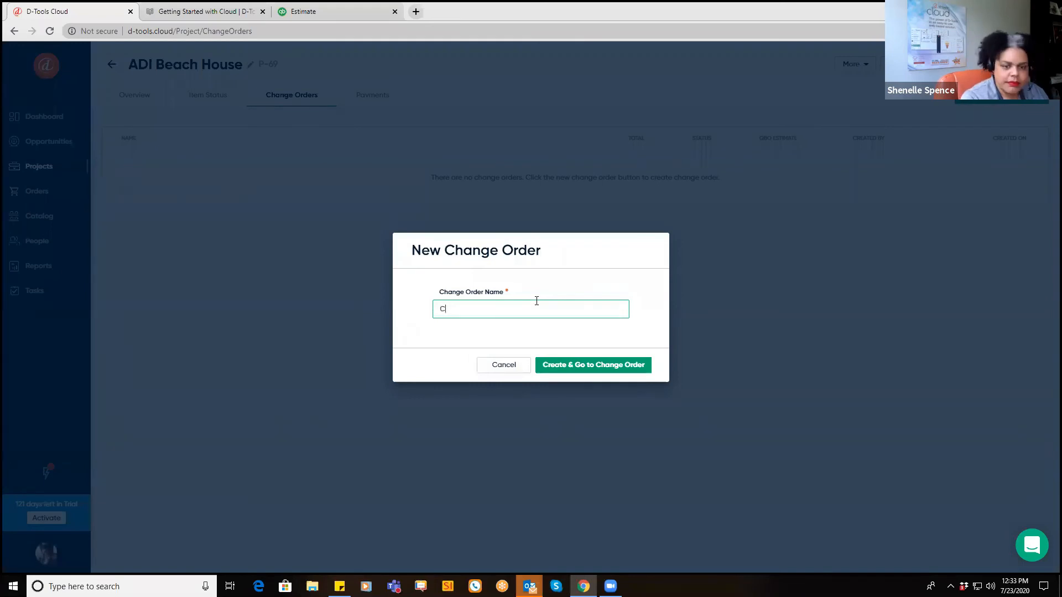
{"action": "type", "text": "Camera UPG"}
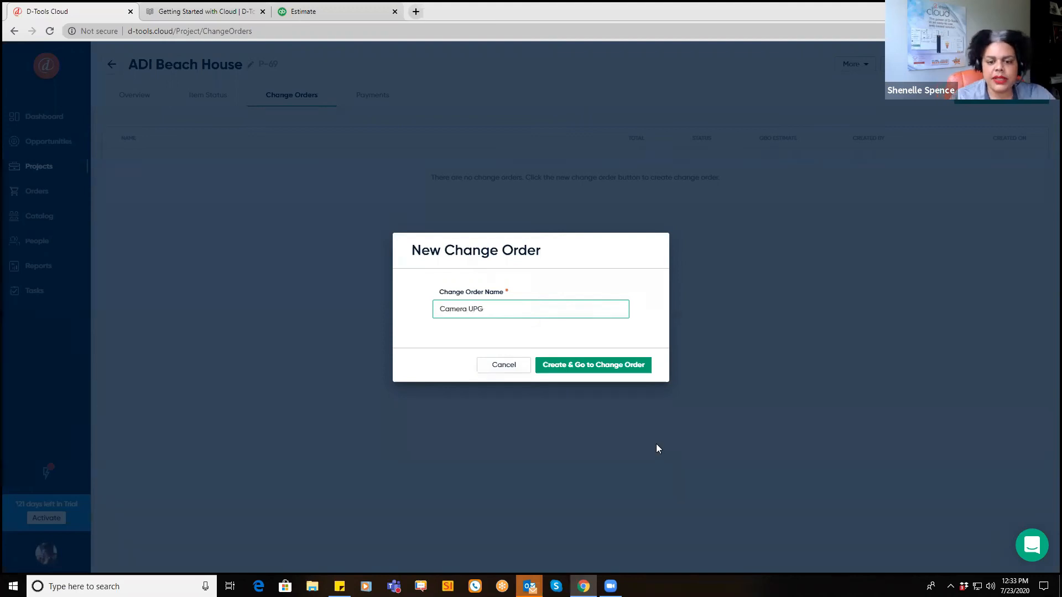
{"action": "left_click", "coordinate": [630, 369]}
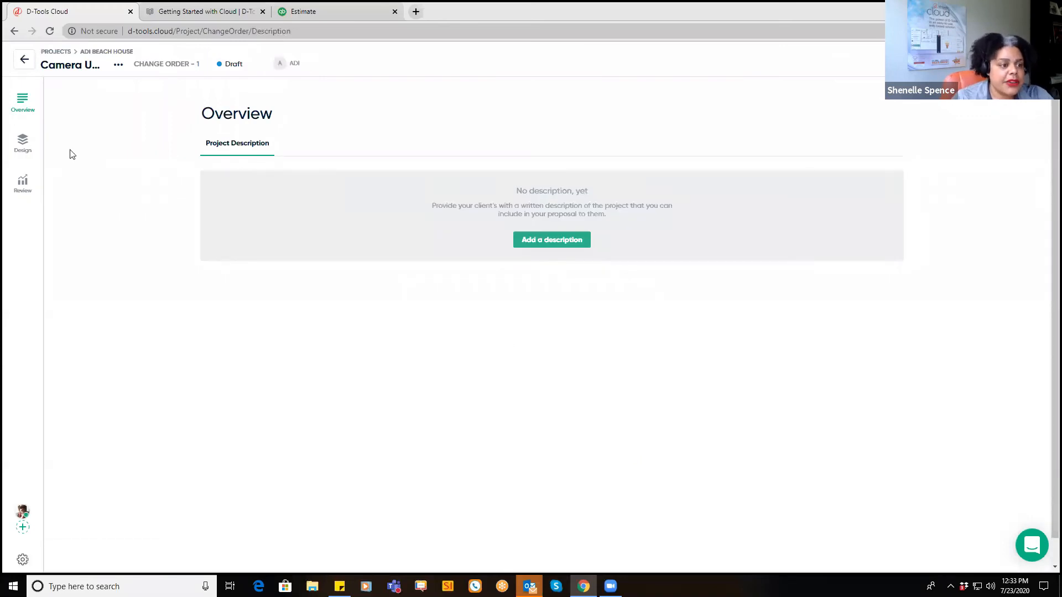
Step: Remove the Luma outdoor camera from the change order's Front Porch items
{"action": "left_click", "coordinate": [23, 142]}
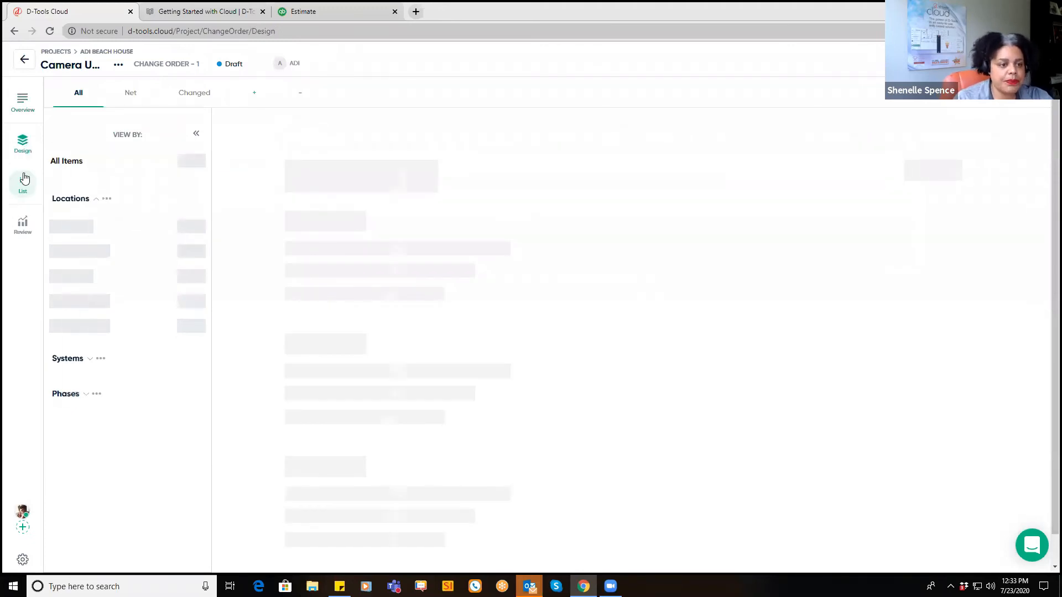
{"action": "scroll", "coordinate": [470, 370], "scroll_direction": "down", "scroll_amount": 2}
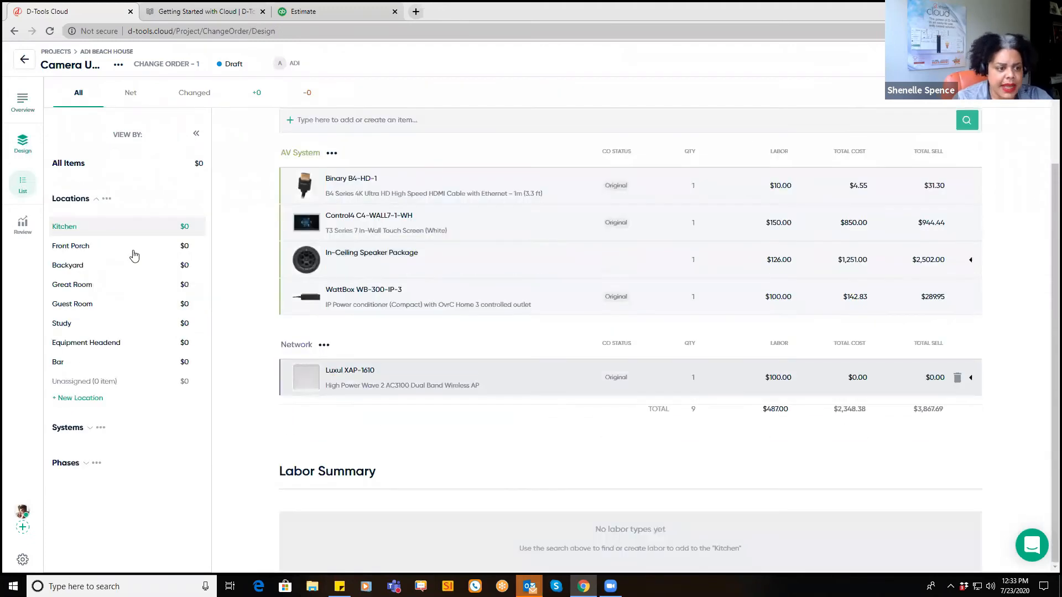
{"action": "left_click", "coordinate": [65, 249]}
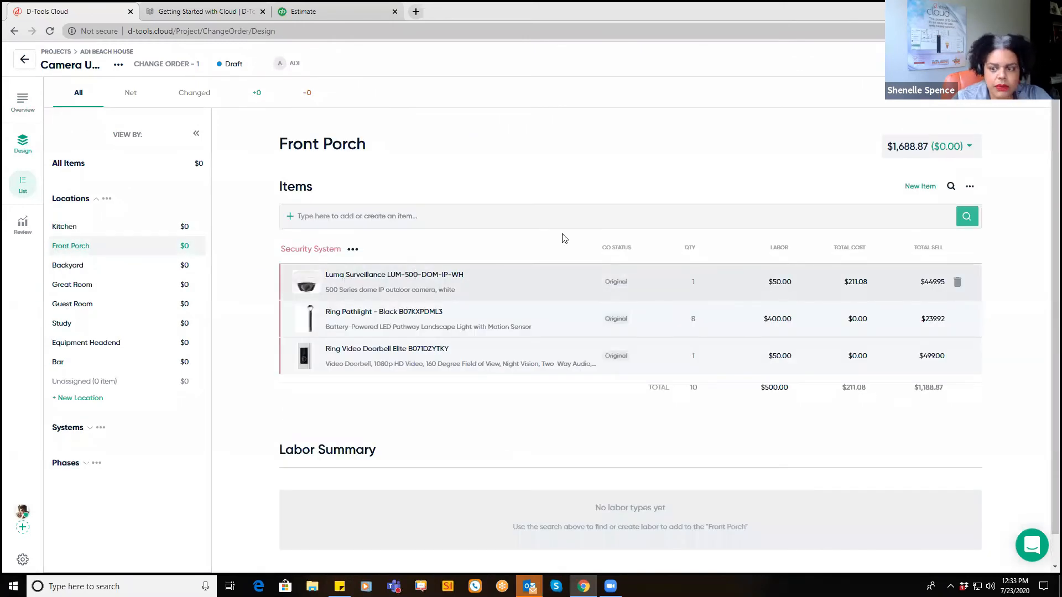
{"action": "left_click", "coordinate": [957, 283]}
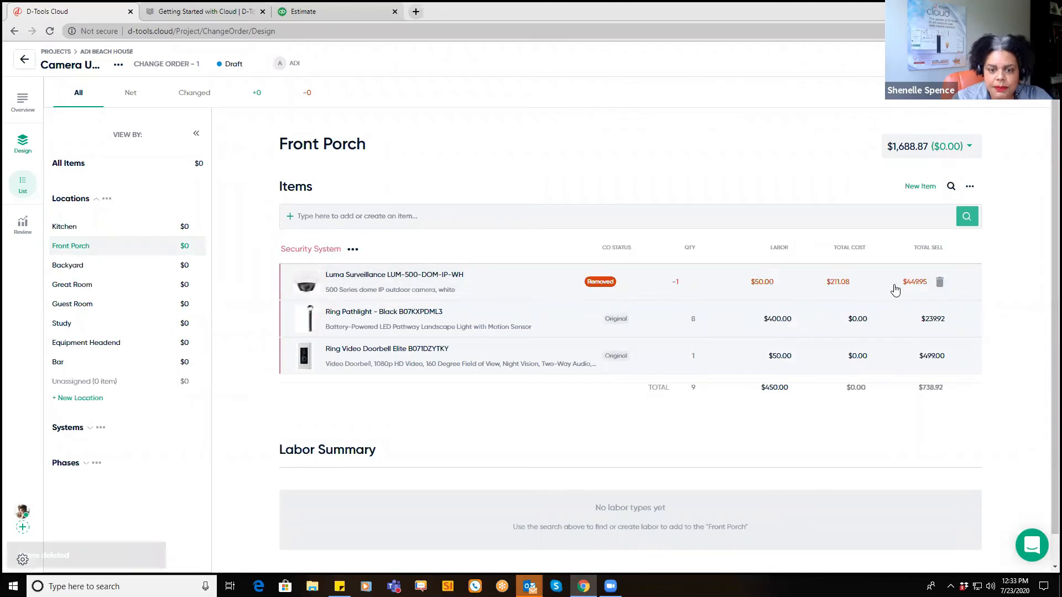
Step: Add the HIKVISION DS-2CD6626B-IZHRS8 camera to Front Porch, then filter to changed items
{"action": "left_click", "coordinate": [429, 216]}
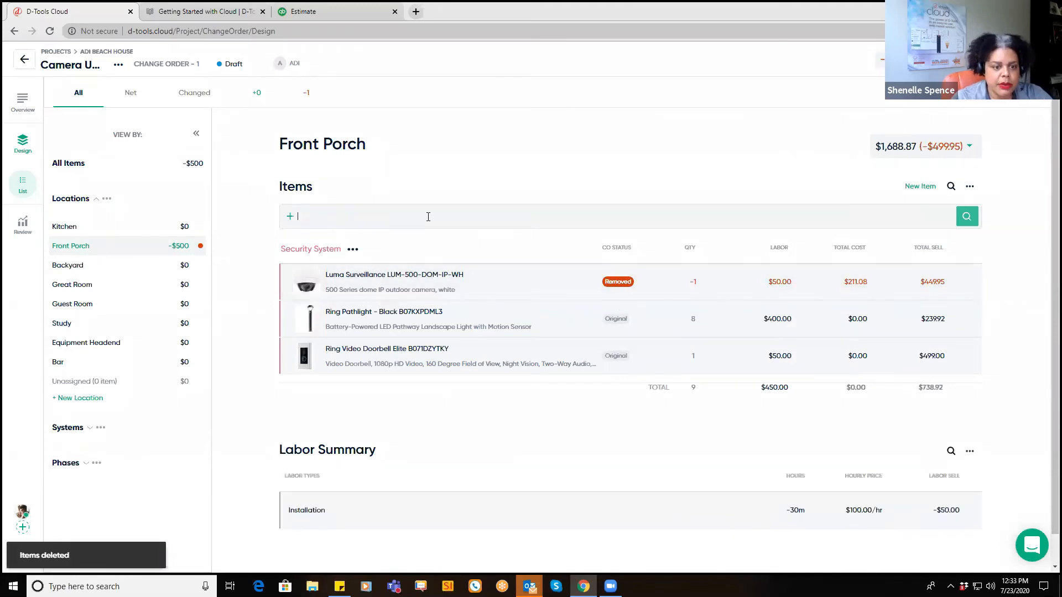
{"action": "type", "text": "Hik"}
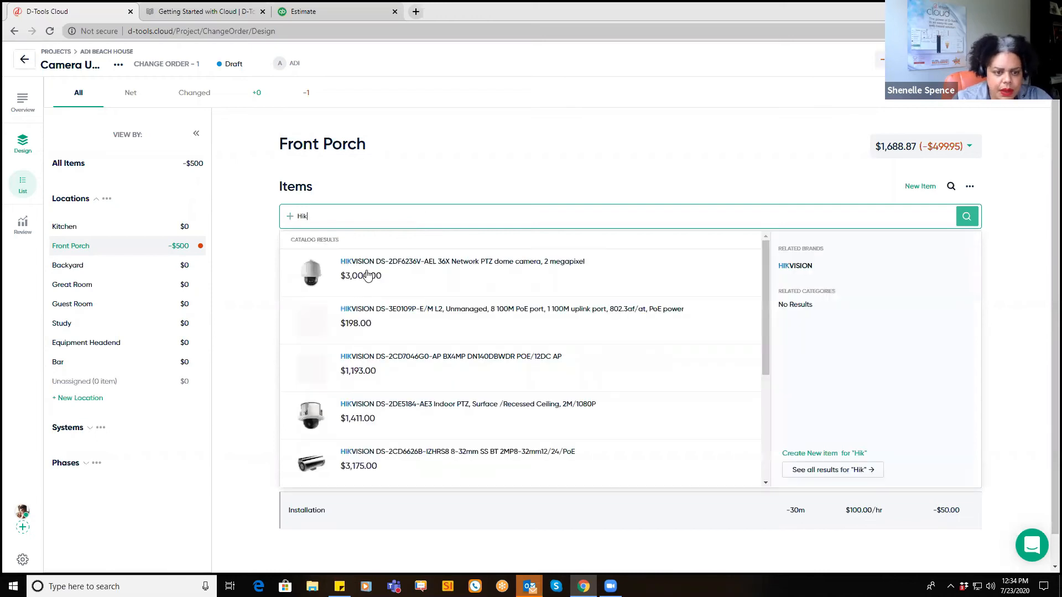
{"action": "scroll", "coordinate": [360, 412], "scroll_direction": "down", "scroll_amount": 1}
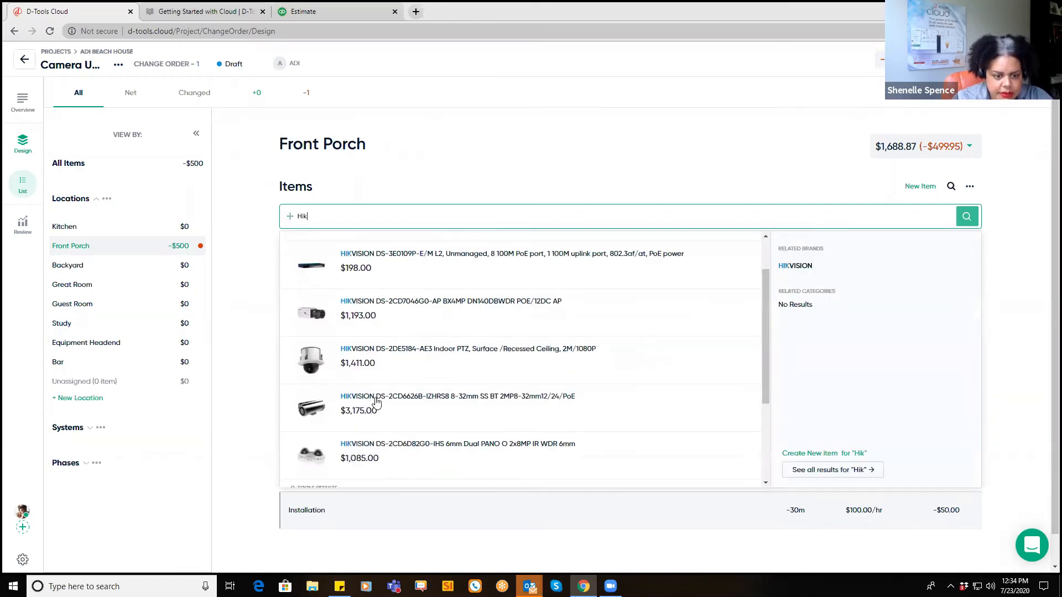
{"action": "mouse_move", "coordinate": [360, 412]}
{"action": "left_click", "coordinate": [737, 437]}
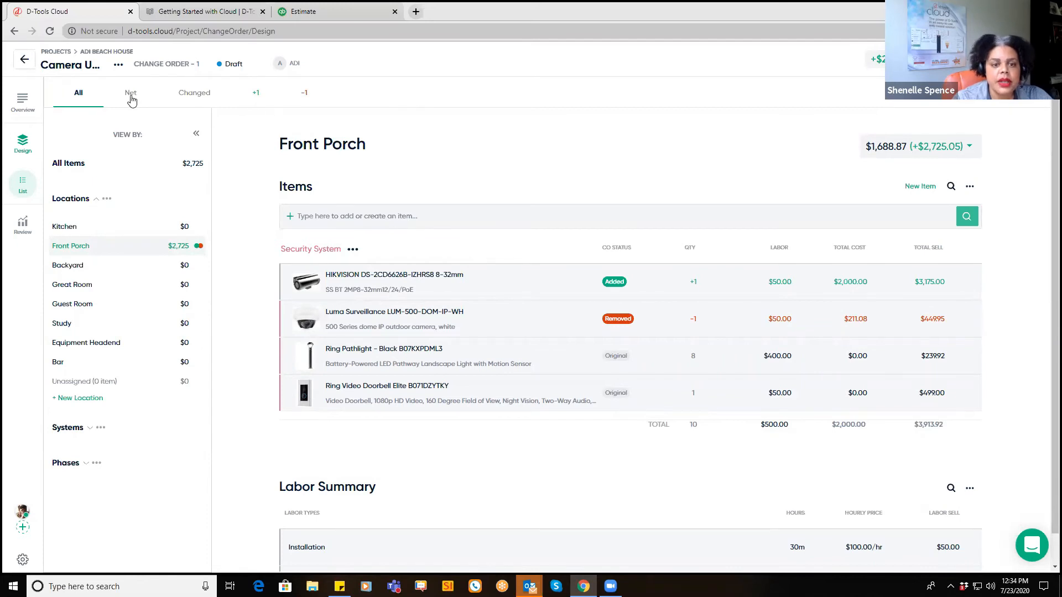
{"action": "left_click", "coordinate": [193, 97]}
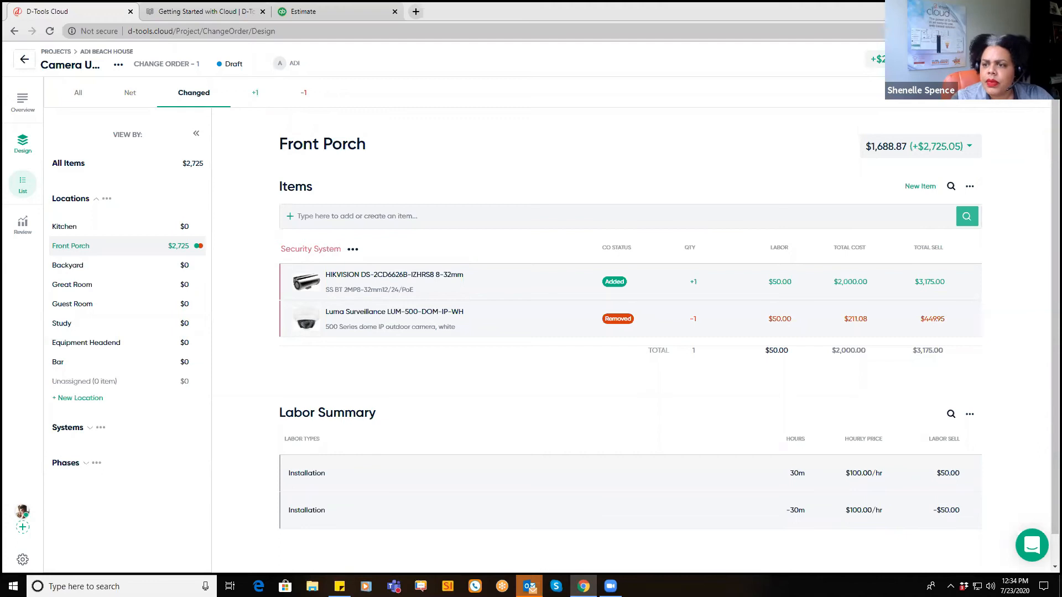
Step: Present the Camera UPG proposal as the client, totalling $2,943.05 with taxes, then go back
{"action": "left_click", "coordinate": [1018, 59]}
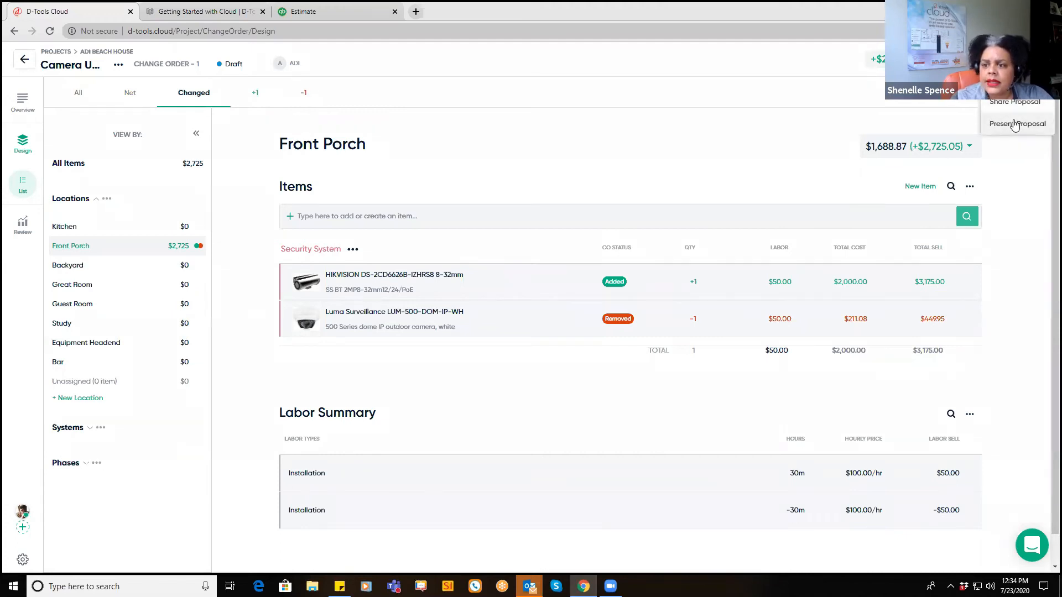
{"action": "left_click", "coordinate": [1016, 124]}
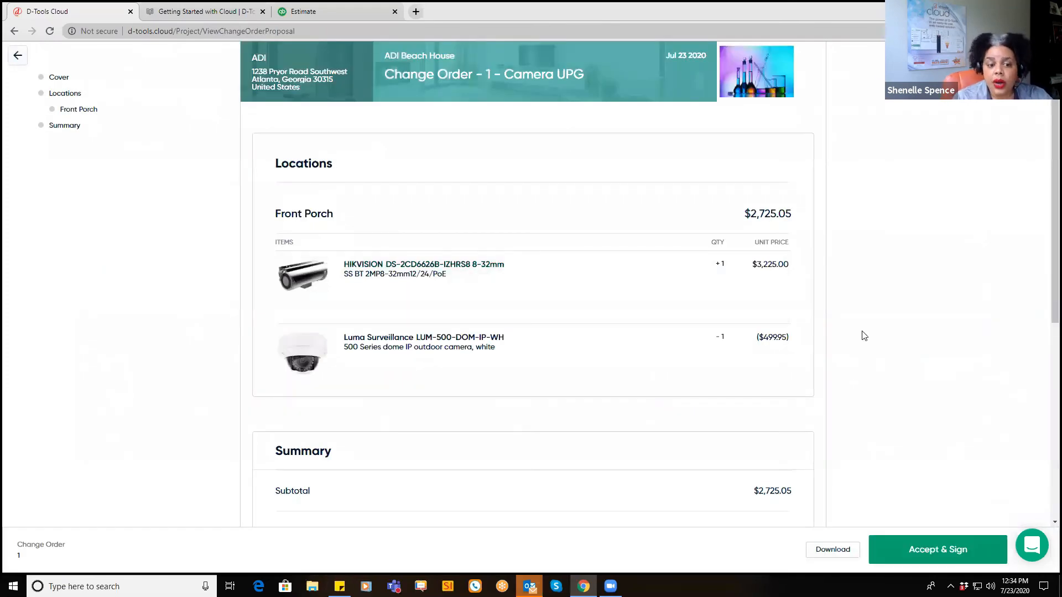
{"action": "scroll", "coordinate": [865, 338], "scroll_direction": "down", "scroll_amount": 3}
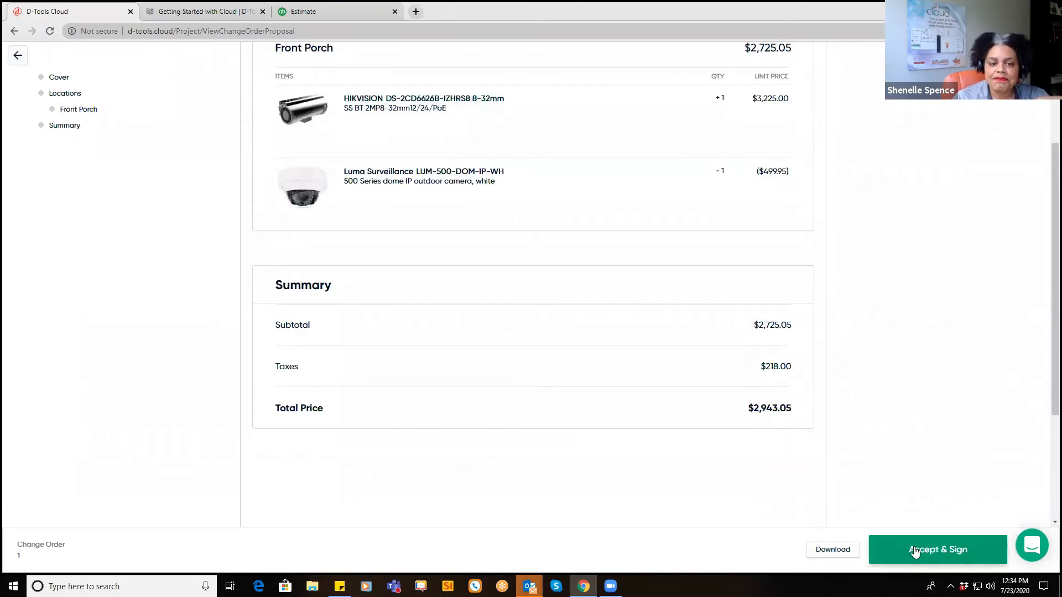
{"action": "scroll", "coordinate": [888, 339], "scroll_direction": "up", "scroll_amount": 3}
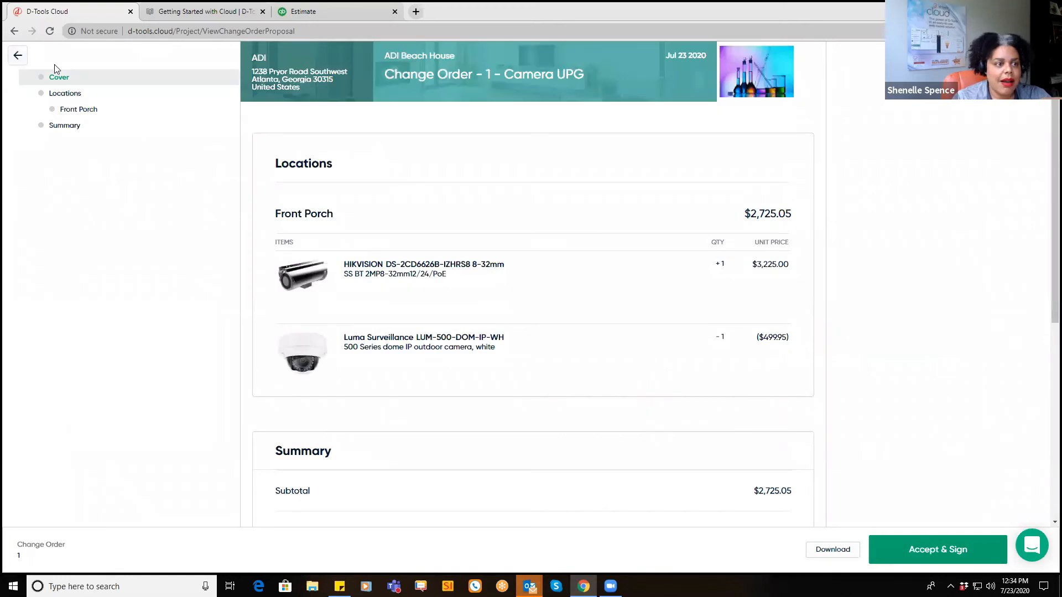
{"action": "left_click", "coordinate": [17, 57]}
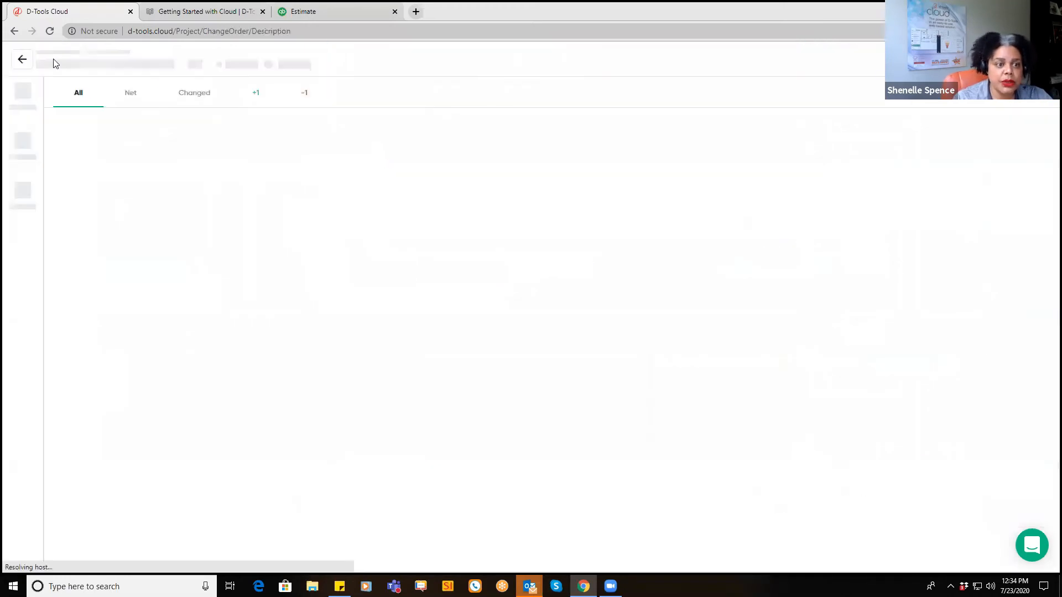
Step: Set Camera UPG to Accepted, check its Push options, and view the $2,943.05 CO1 payment
{"action": "left_click", "coordinate": [239, 65]}
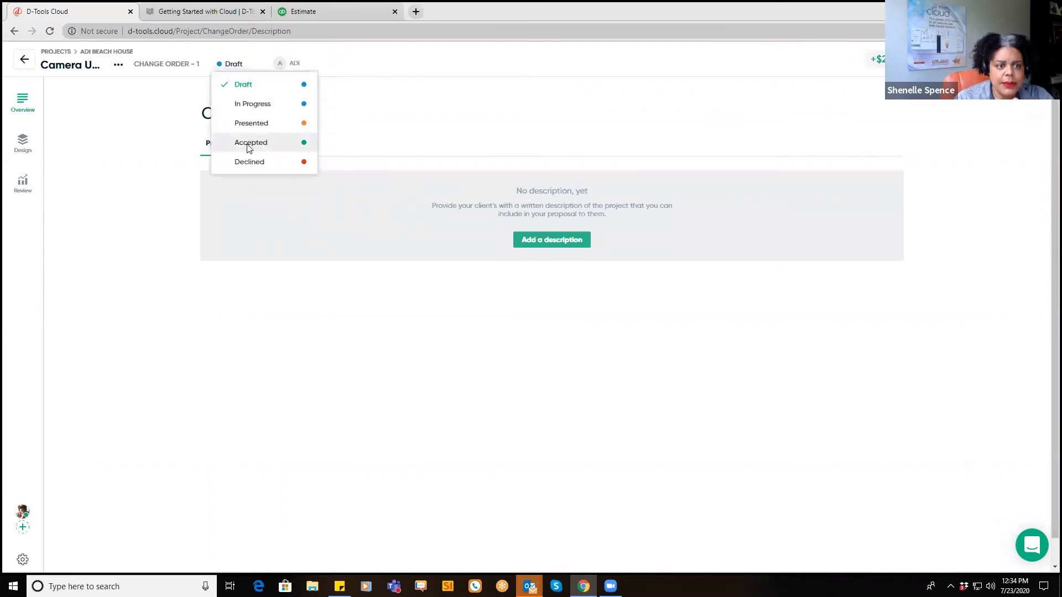
{"action": "left_click", "coordinate": [246, 143]}
{"action": "left_click", "coordinate": [585, 337]}
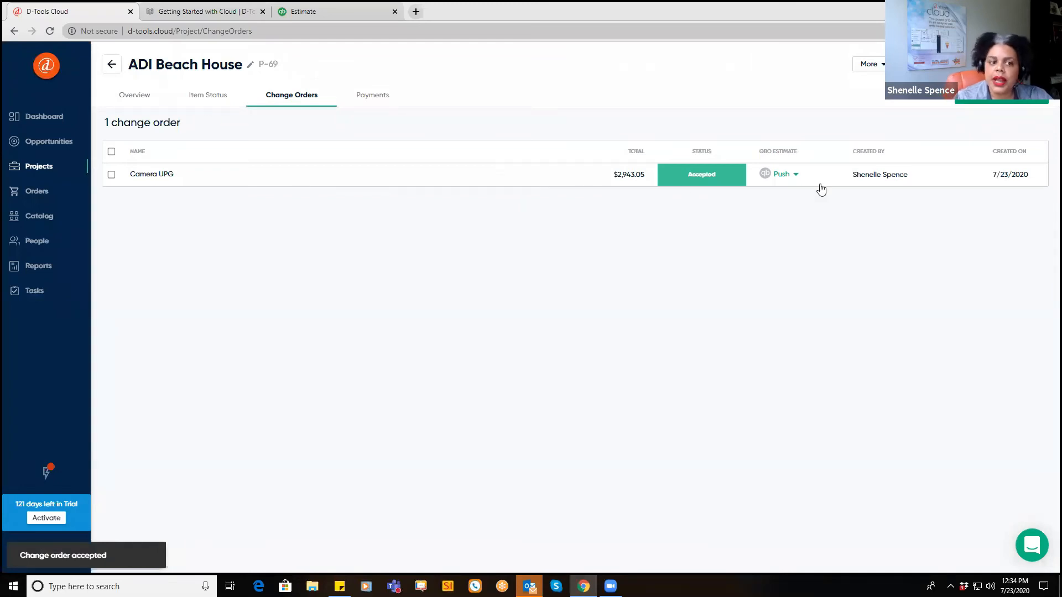
{"action": "left_click", "coordinate": [794, 177]}
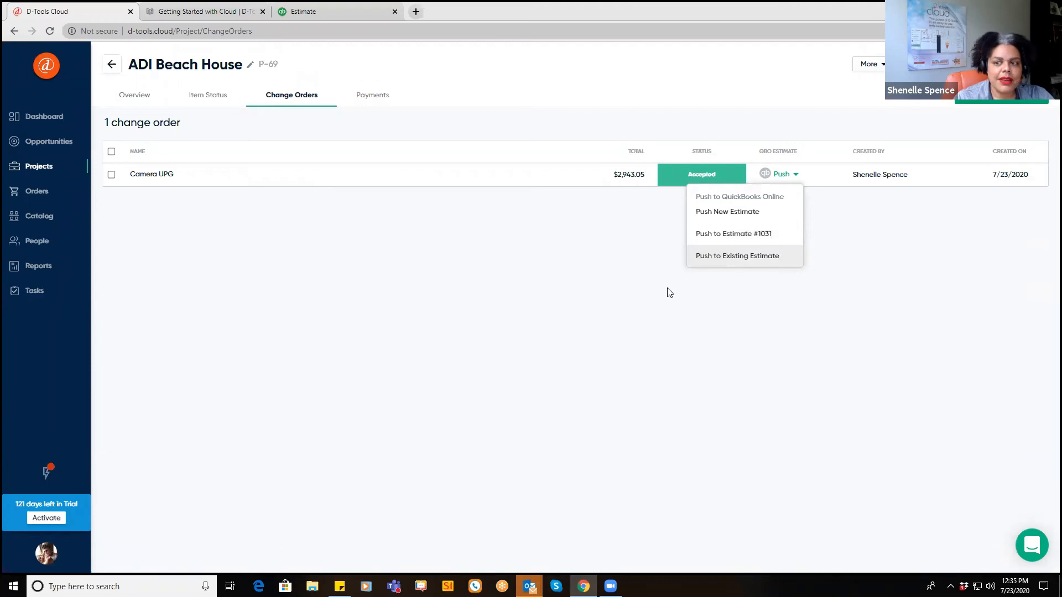
{"action": "left_click", "coordinate": [371, 98]}
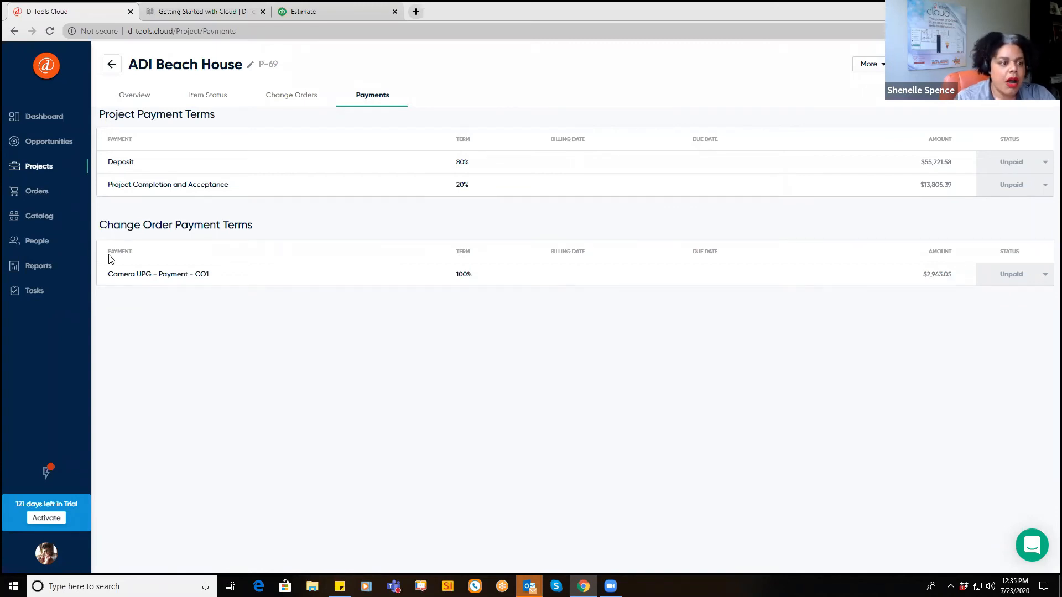
Step: Open the Purchase Orders board showing draft ADI PO-11 and the SnapAV orders
{"action": "left_click", "coordinate": [37, 193]}
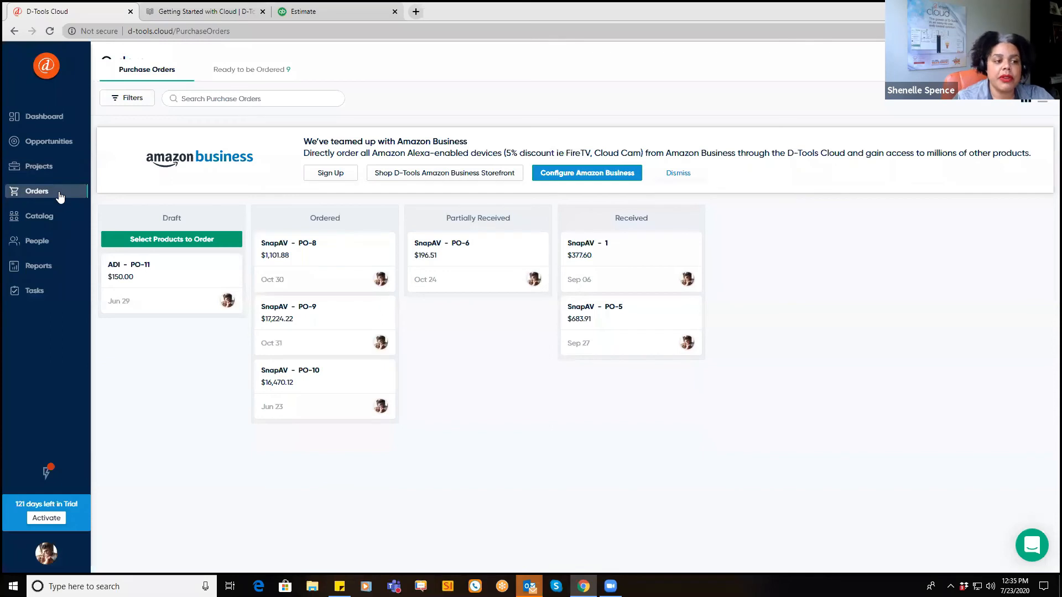
Step: Open the Sales Report showing $332,760 closed this month at a 100% closing ratio
{"action": "left_click", "coordinate": [38, 268]}
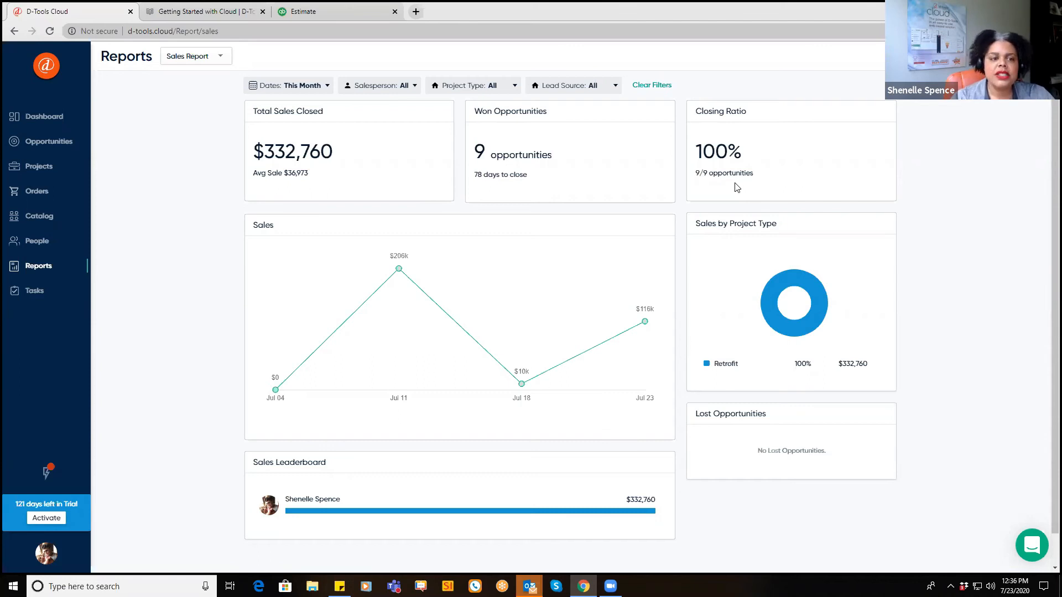
Step: Choose Sales Forecast from the report list, showing $187,071 across 14 opportunities at a 69% closing ratio
{"action": "left_click", "coordinate": [203, 62]}
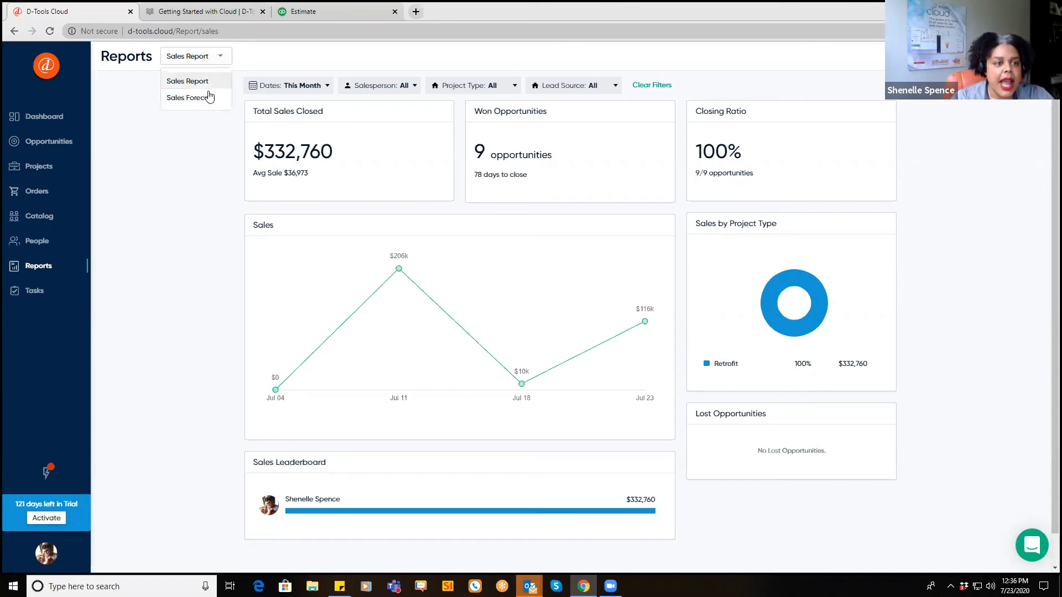
{"action": "left_click", "coordinate": [207, 97]}
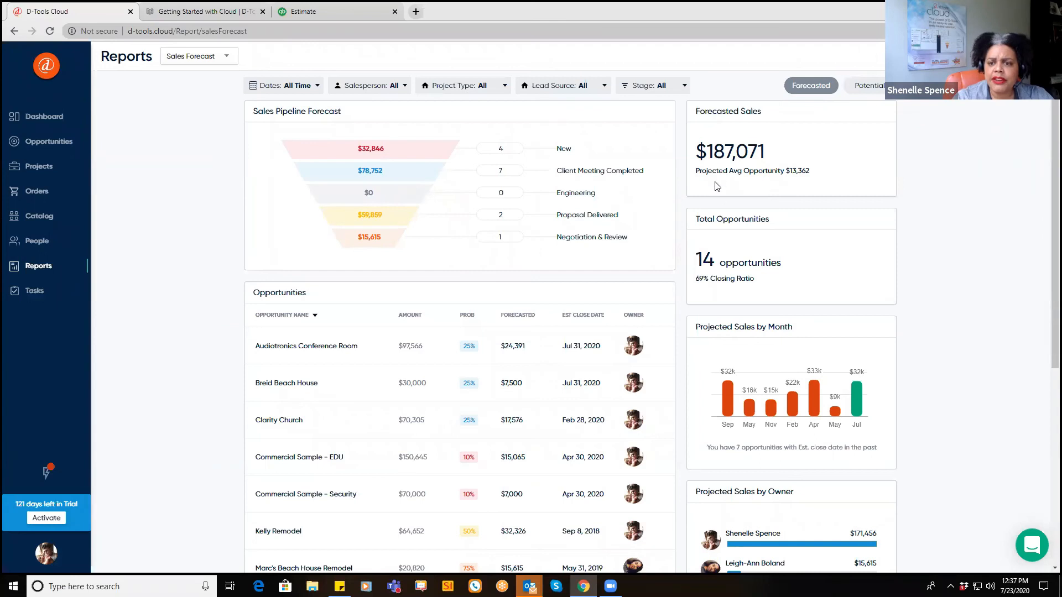
Step: Toggle the Sales Forecast to Potential sales and scroll through the report
{"action": "left_click", "coordinate": [861, 87]}
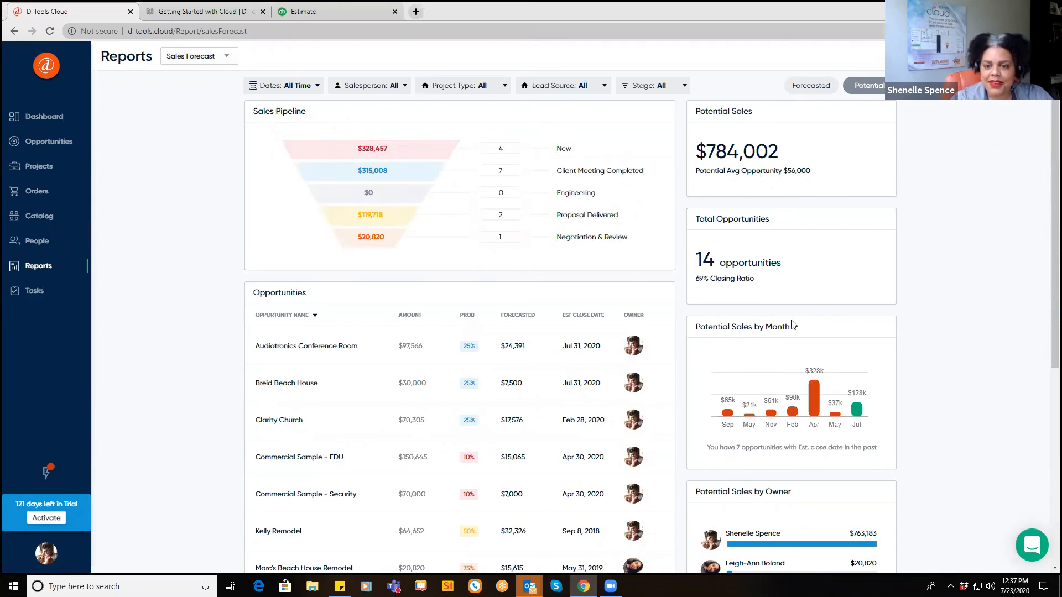
{"action": "scroll", "coordinate": [739, 304], "scroll_direction": "down", "scroll_amount": 3}
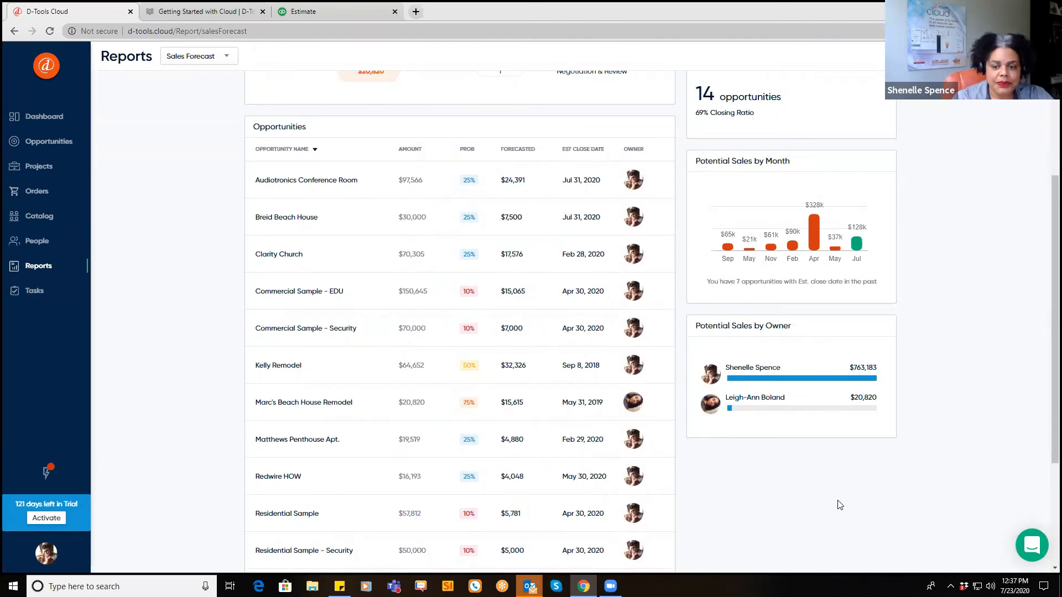
{"action": "scroll", "coordinate": [839, 505], "scroll_direction": "up", "scroll_amount": 3}
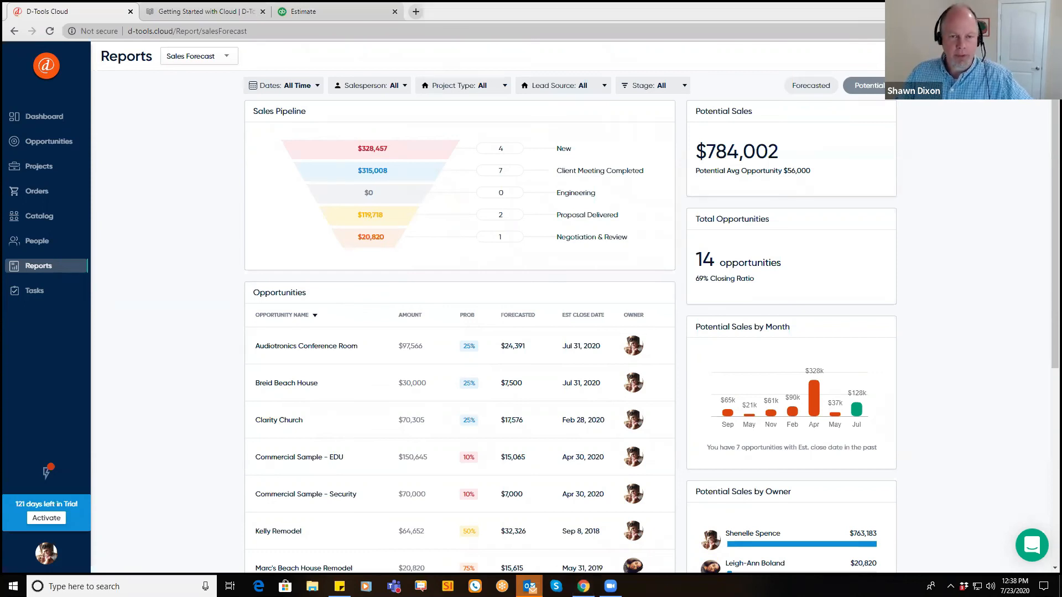
Step: Start the slide show and swap displays so the 'D-Tools & ADI Integration' title slide fills this screen
{"action": "left_click", "coordinate": [47, 554]}
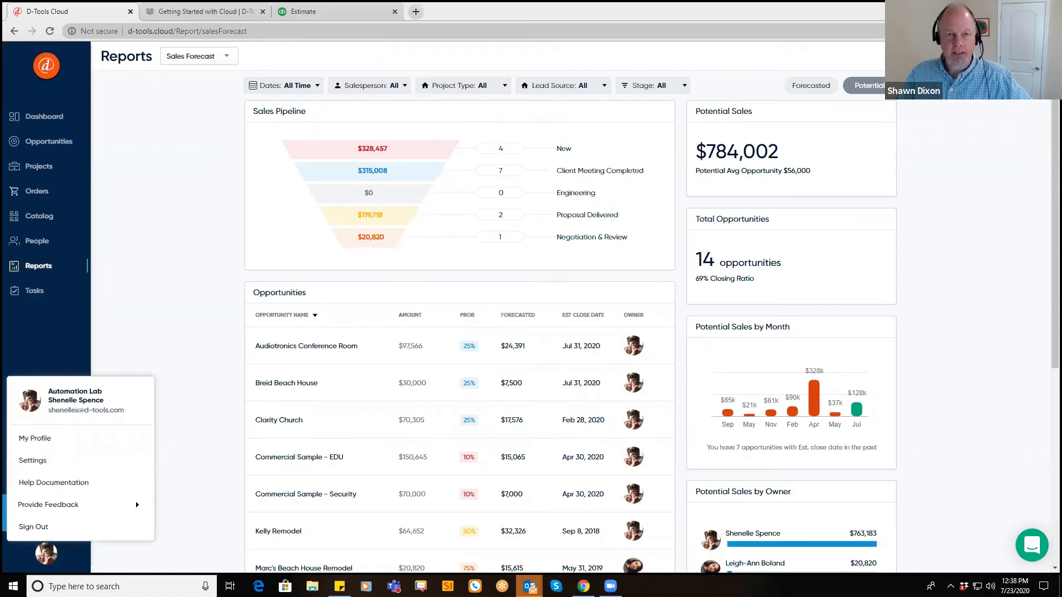
{"action": "key", "text": "F5"}
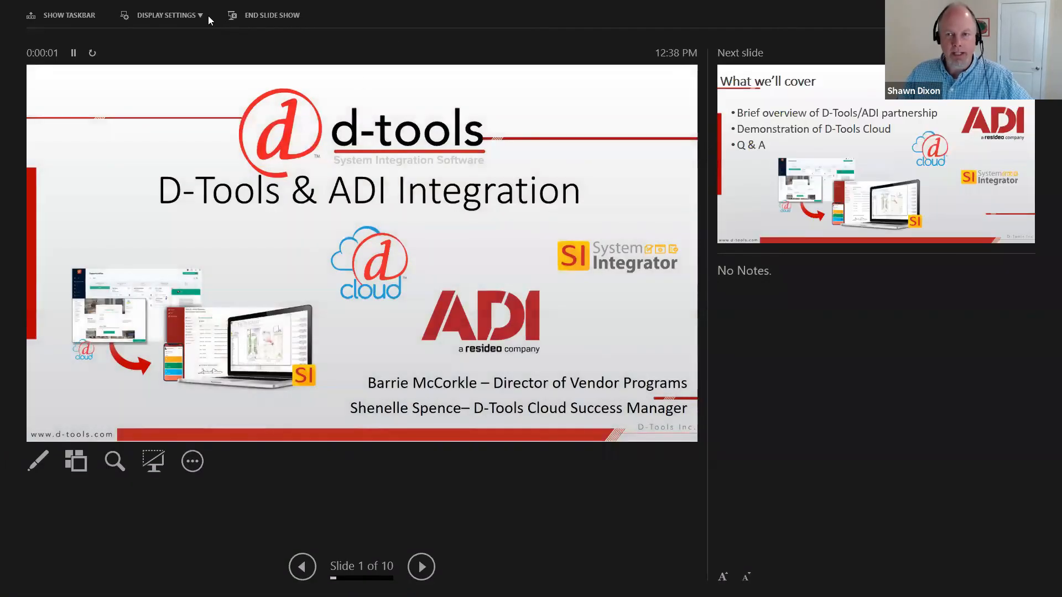
{"action": "left_click", "coordinate": [177, 15]}
{"action": "left_click", "coordinate": [176, 34]}
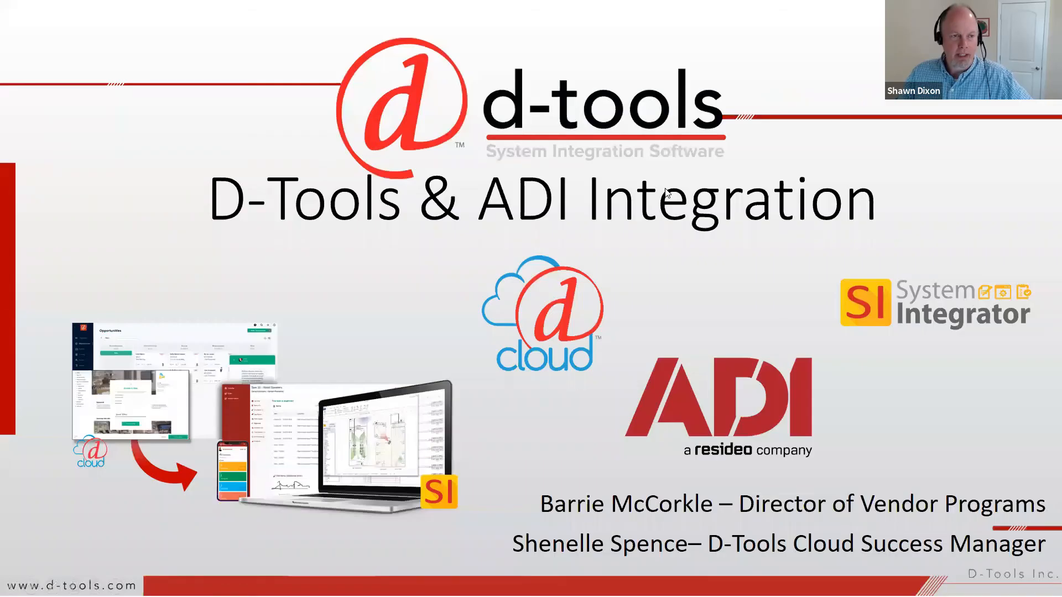